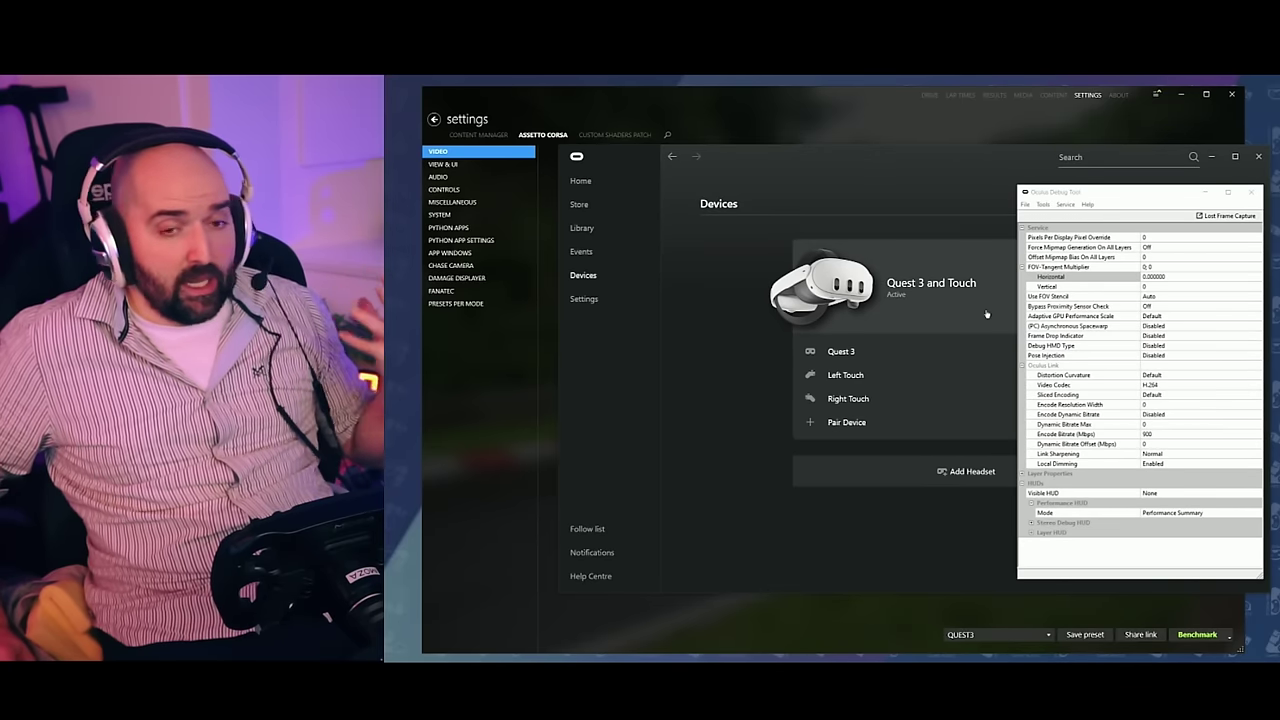
Step: Move the Oculus Debug Tool aside and open the graphics preferences of the Quest 3 and Touch headset
left_click_drag(1113, 196, 1169, 206)
left_click(938, 158)
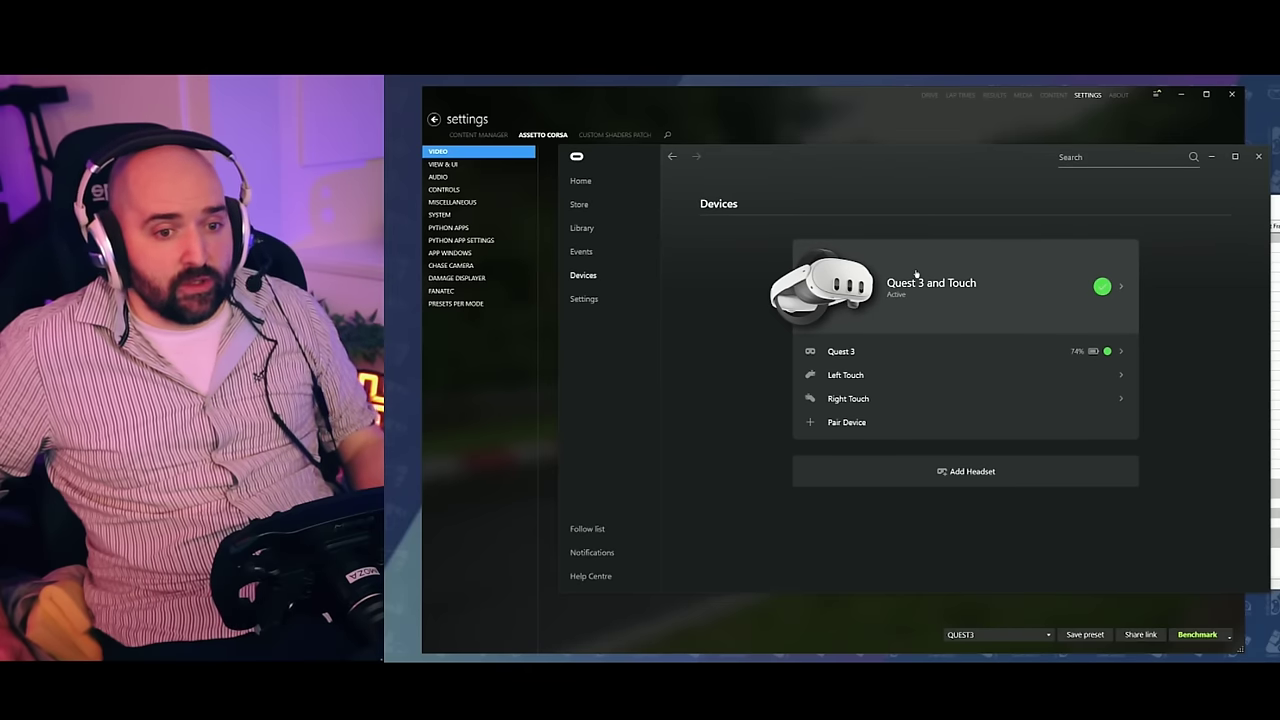
left_click(1009, 286)
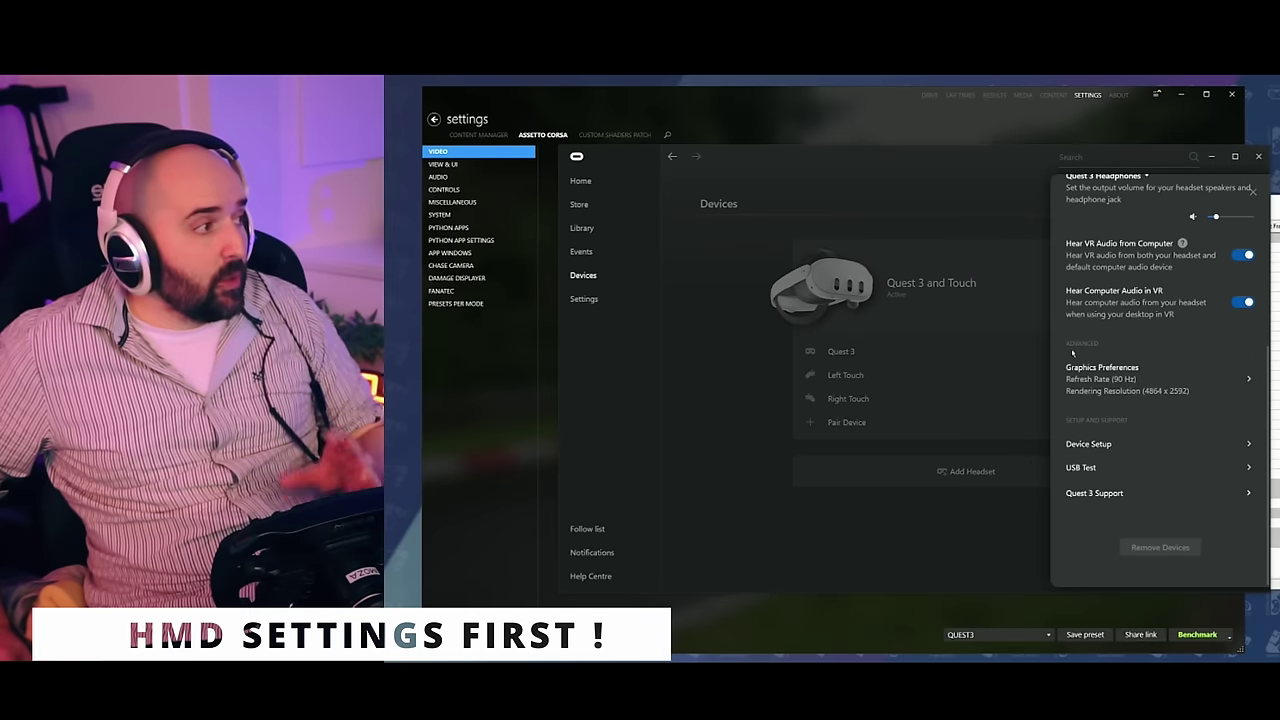
left_click(1160, 379)
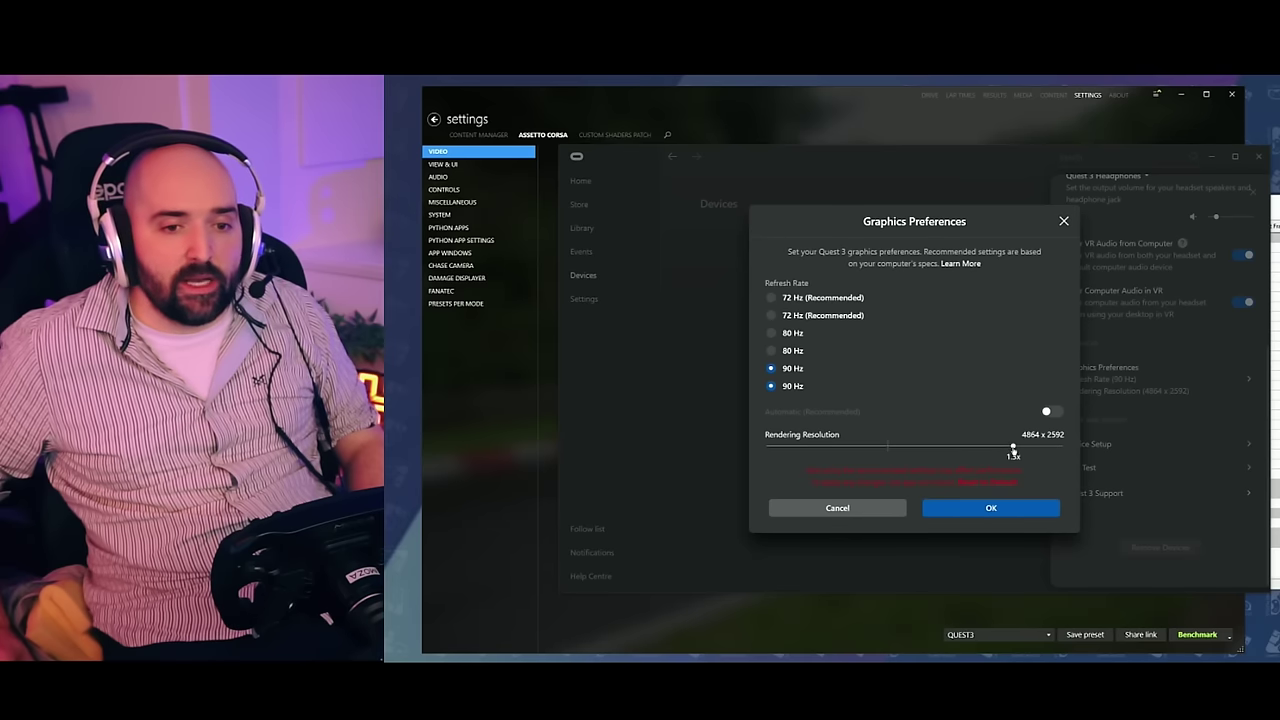
Step: Try rendering resolutions of 4128 x 2208 and 4704 x 2528, discarding the change and reopening the graphics preferences
left_click_drag(1012, 449, 942, 455)
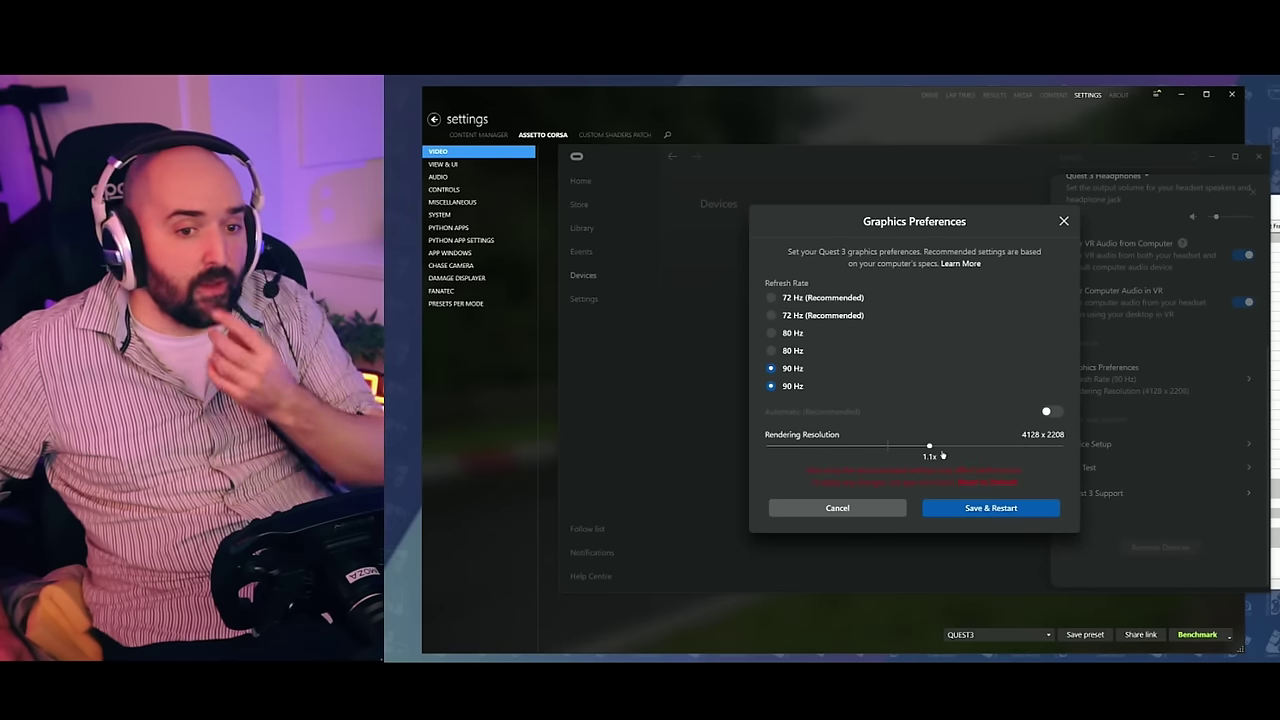
left_click_drag(942, 455, 1006, 457)
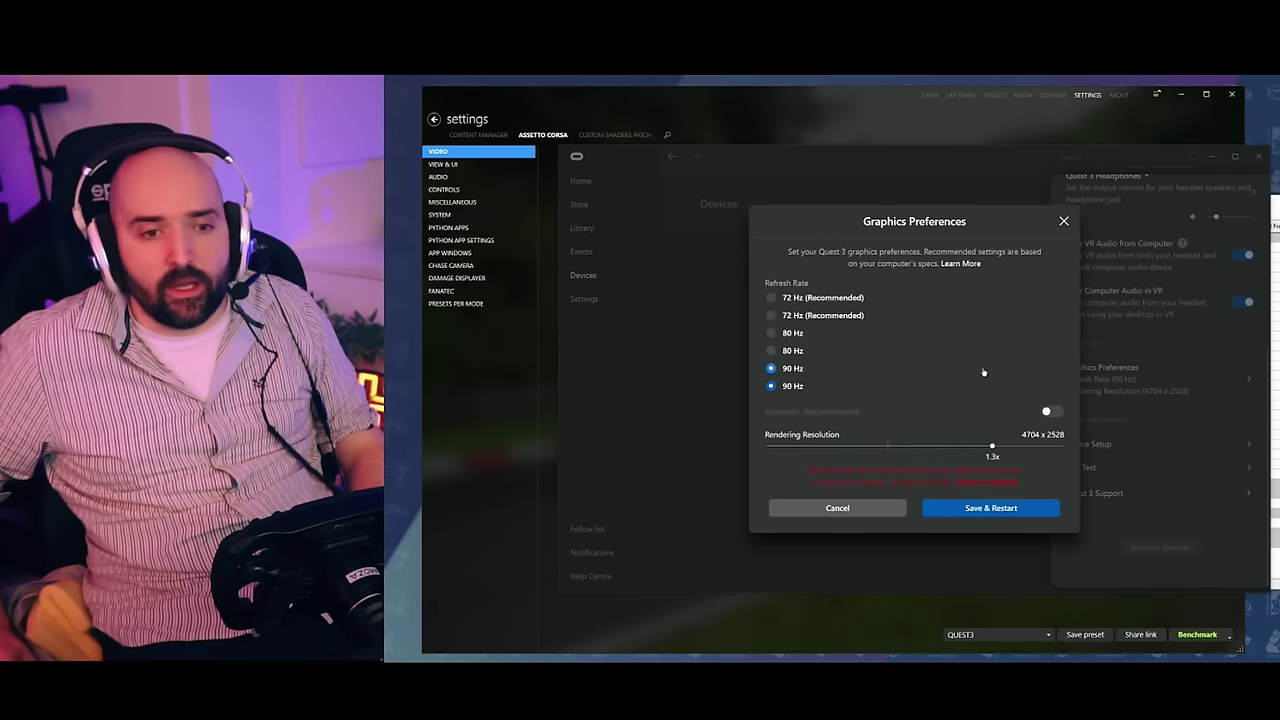
left_click(887, 508)
left_click(1149, 390)
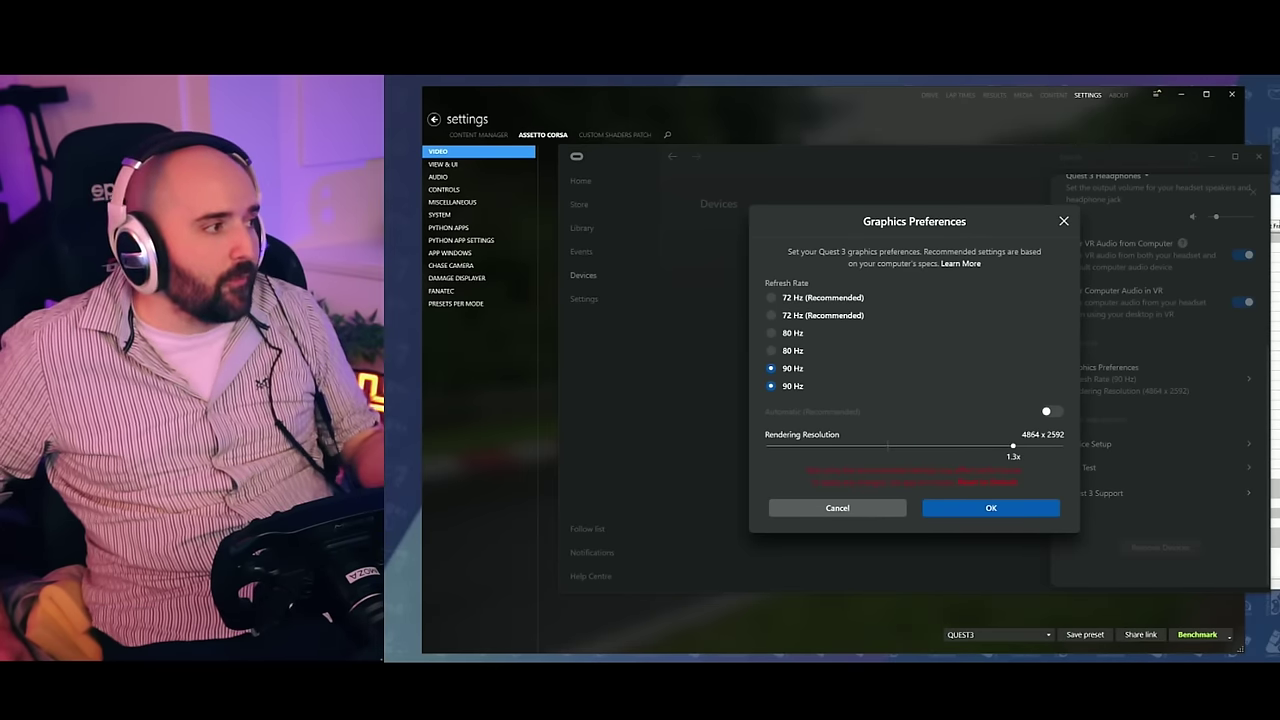
Step: Cancel the graphics preferences, clear the headset app away and place the Oculus Debug Tool over the Assetto Corsa video settings
left_click(1276, 216)
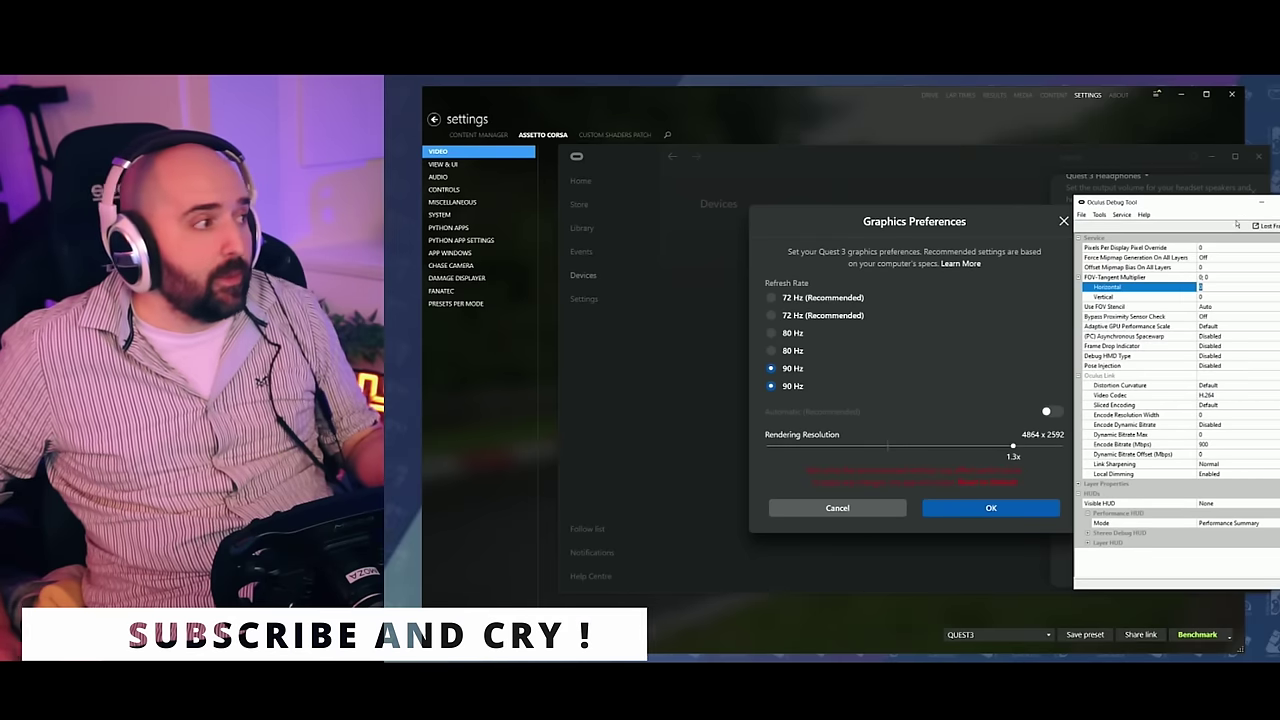
left_click_drag(1226, 206, 728, 200)
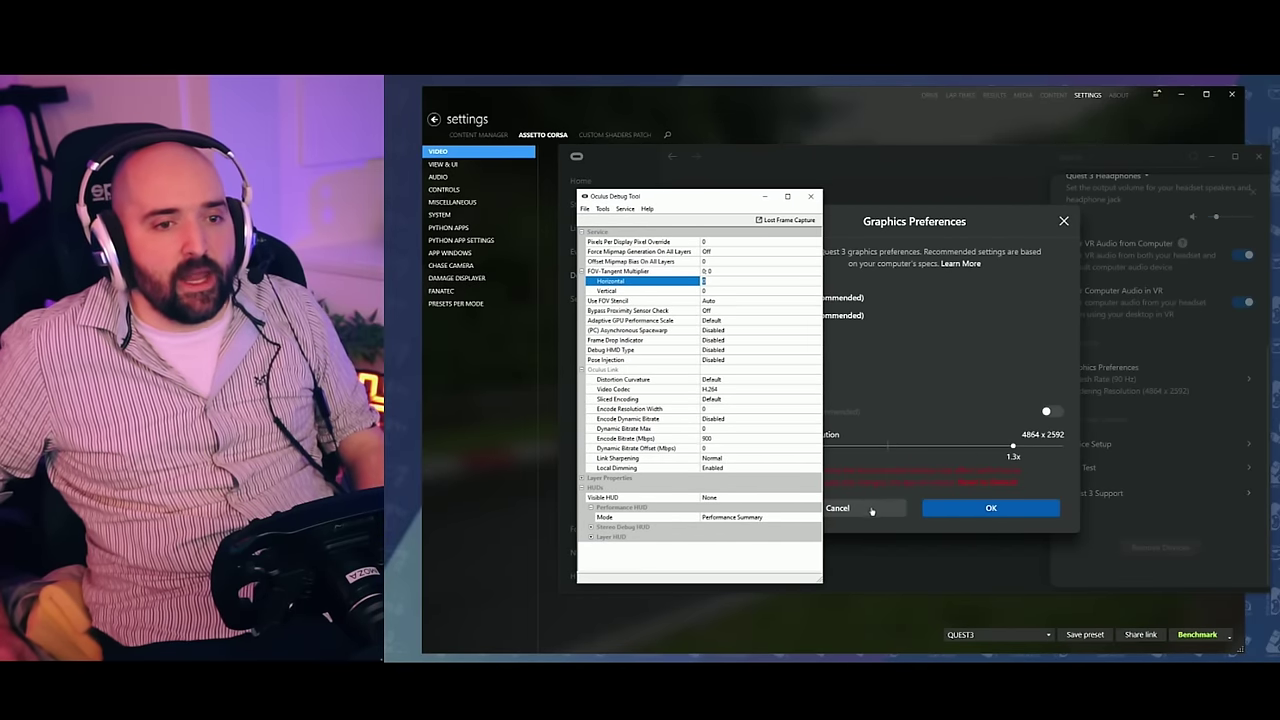
left_click(838, 507)
left_click_drag(816, 163, 821, 285)
left_click(760, 248)
left_click(1214, 278)
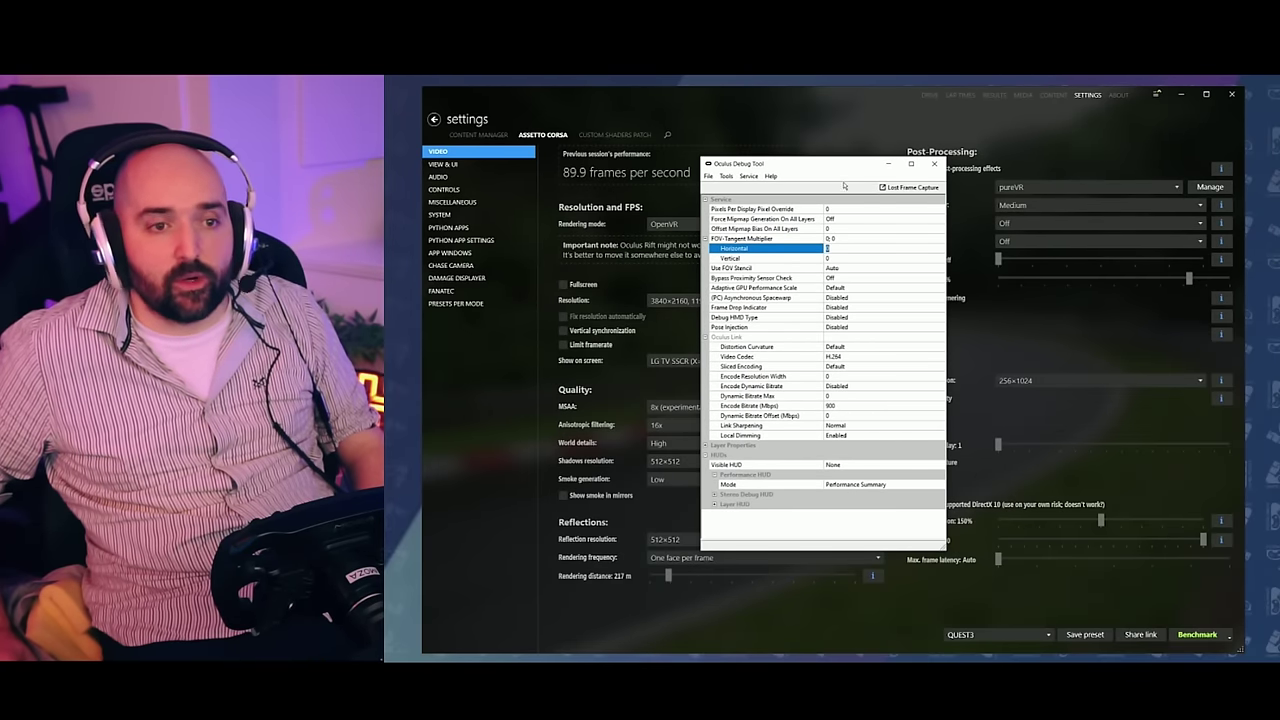
left_click_drag(830, 167, 1030, 179)
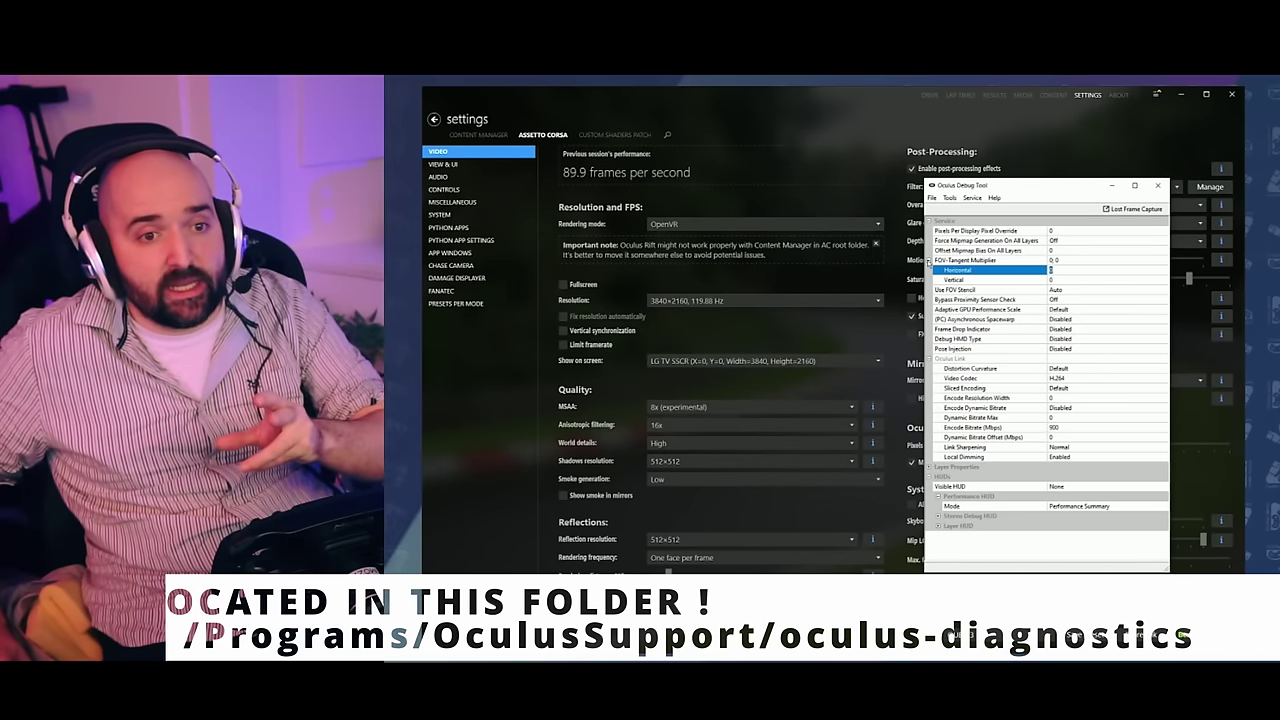
Step: Collapse the FOV-Tangent Multiplier group and set (PC) Asynchronous Spacewarp to Disabled
left_click(929, 260)
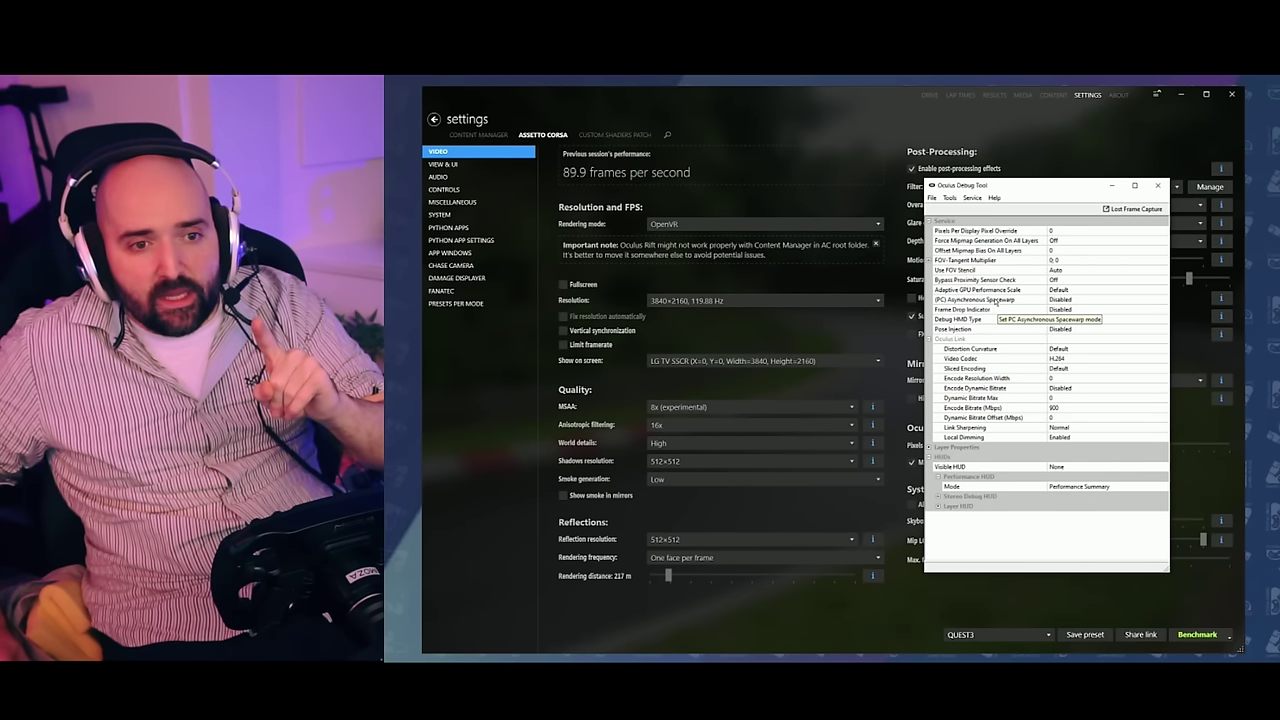
left_click(1066, 301)
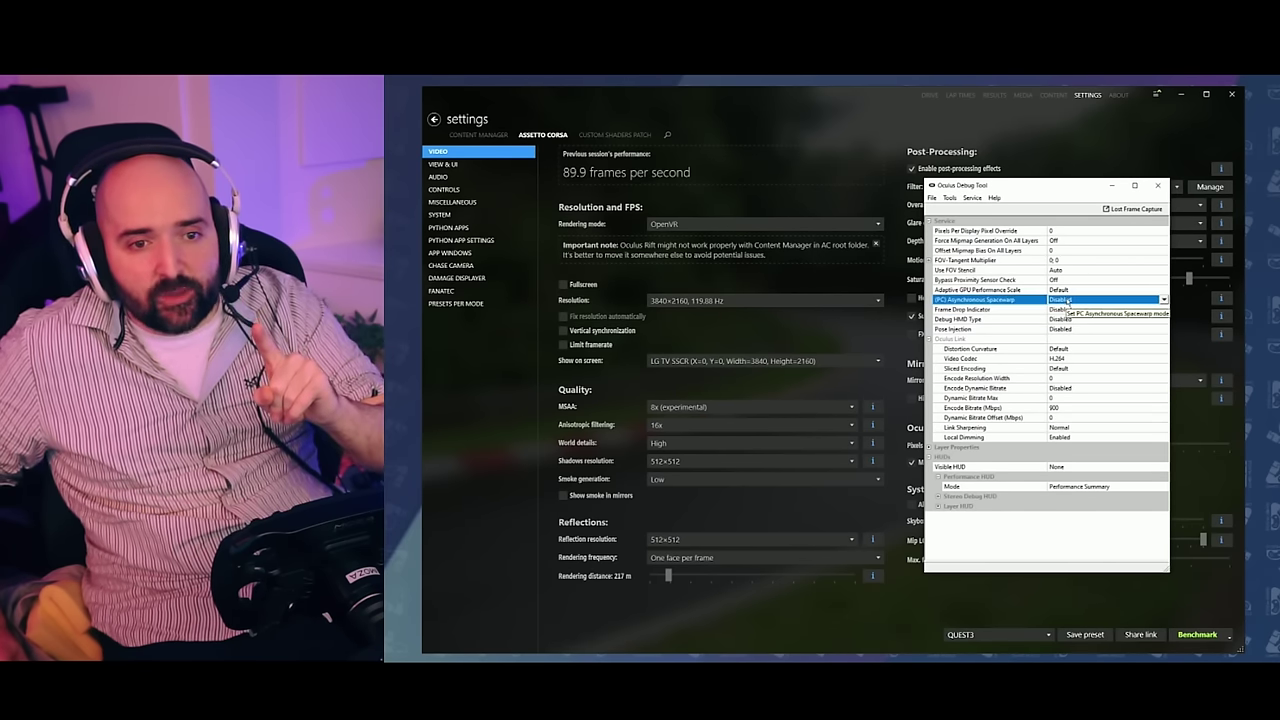
left_click(1163, 300)
left_click(1104, 311)
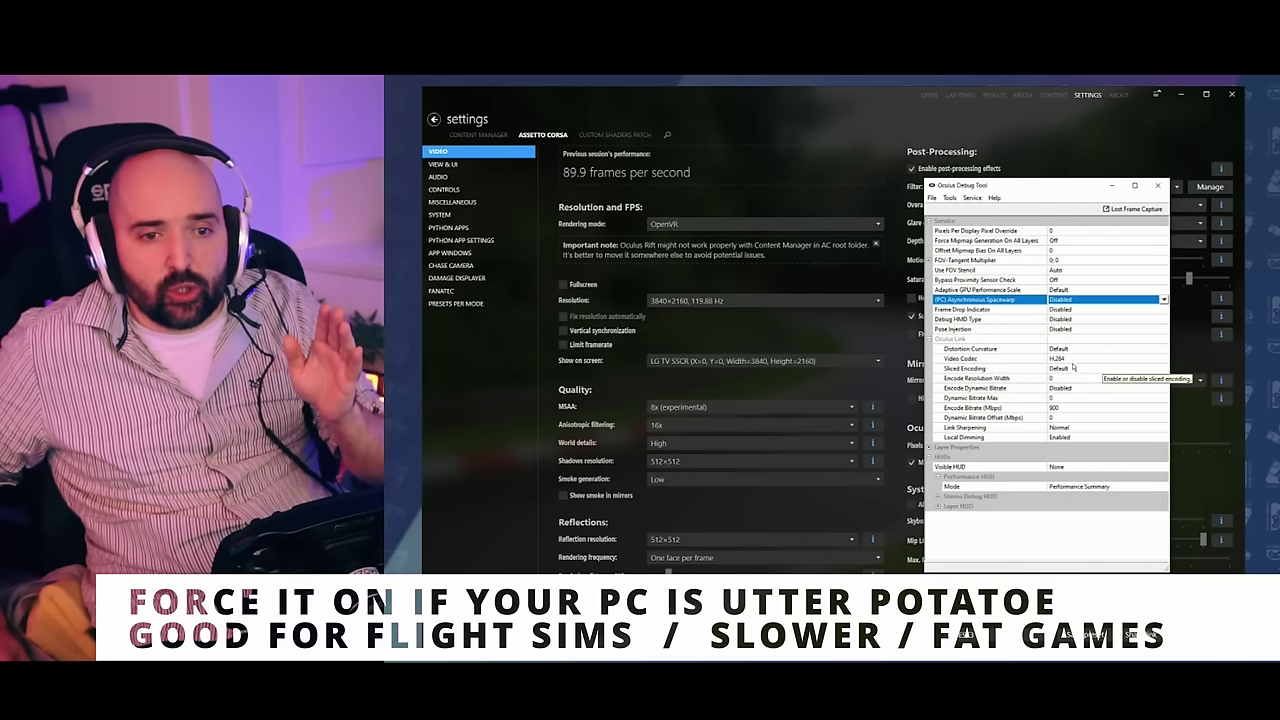
Step: Set the Oculus Link Video Codec to H.264 and Encode Dynamic Bitrate to Disabled
left_click(1112, 360)
left_click(1112, 360)
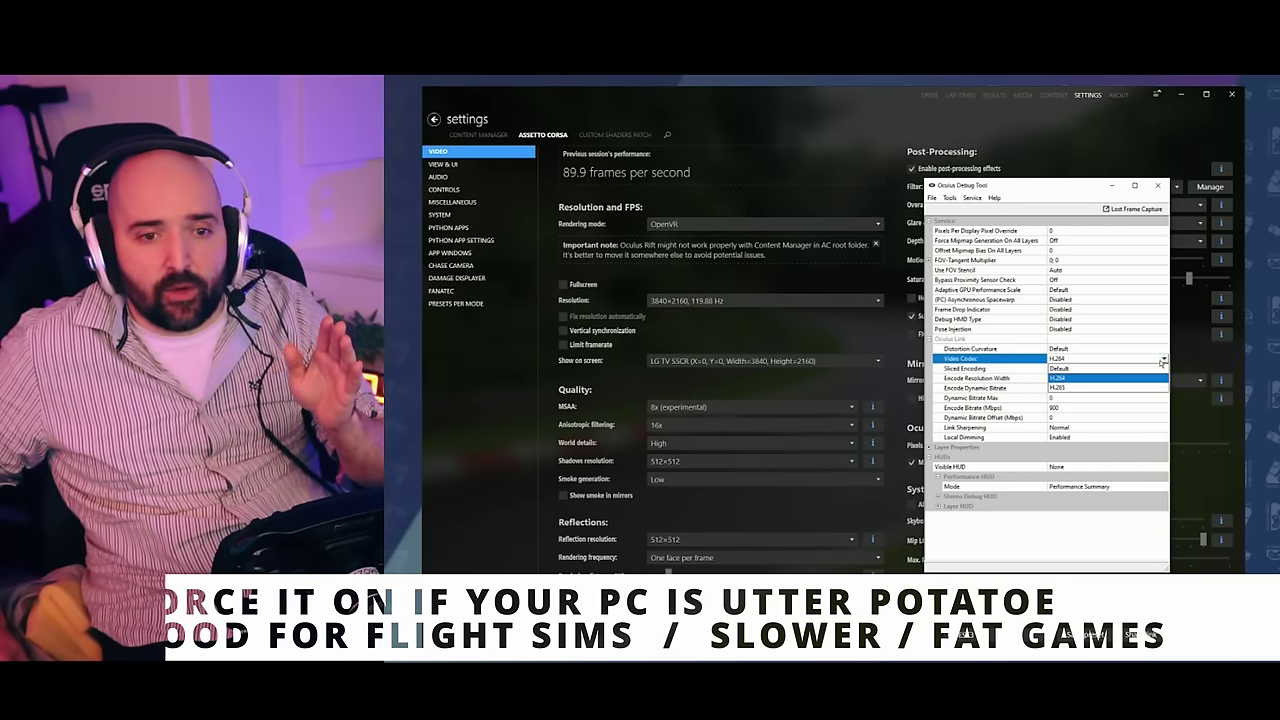
left_click(1113, 379)
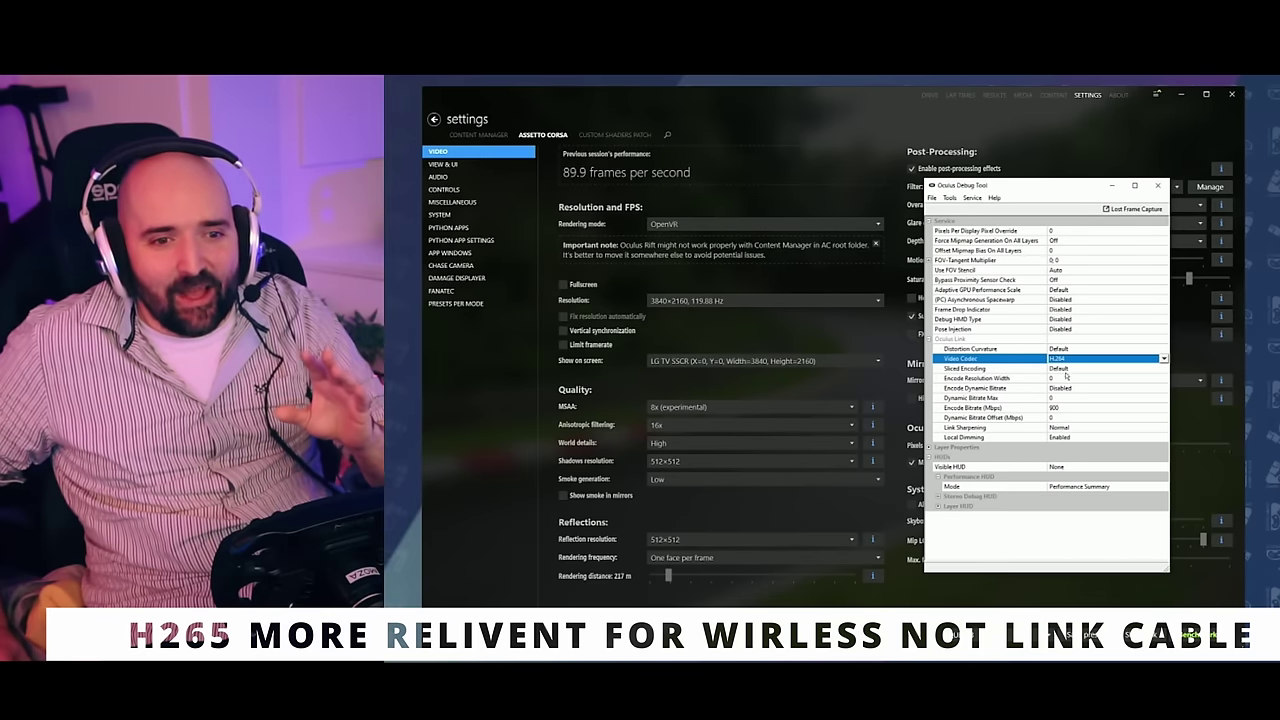
left_click(1070, 390)
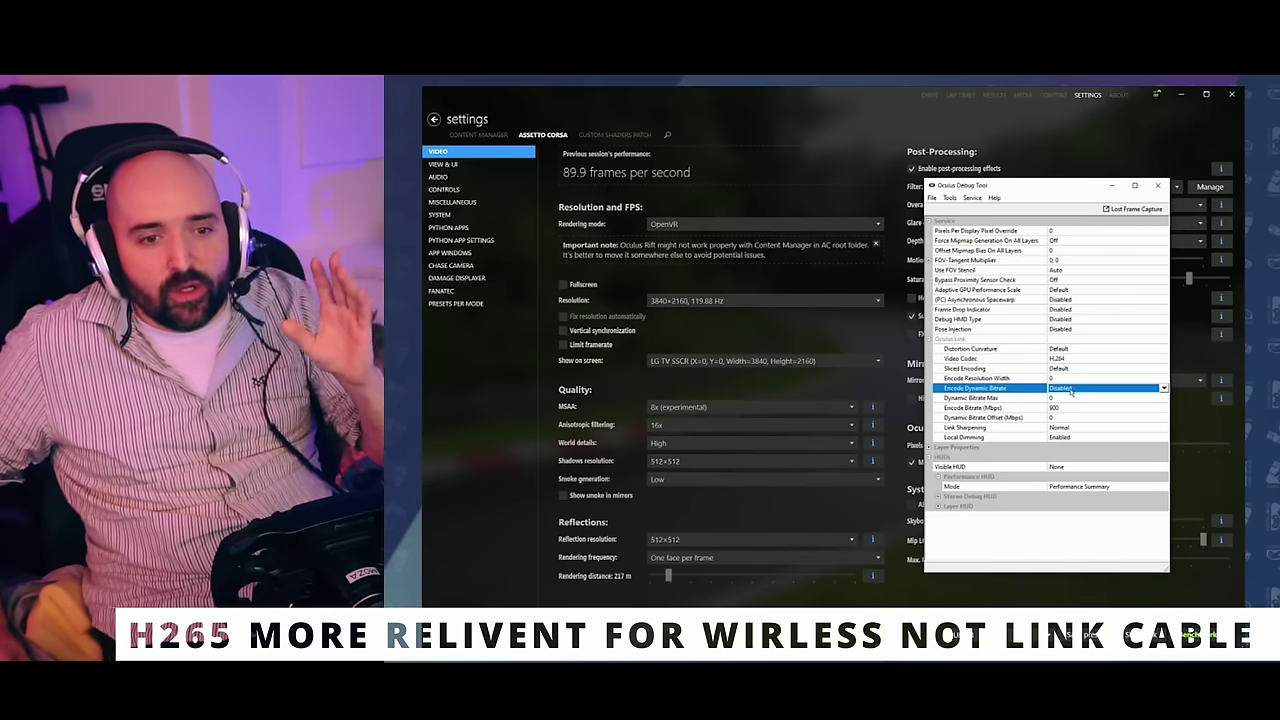
left_click(1163, 392)
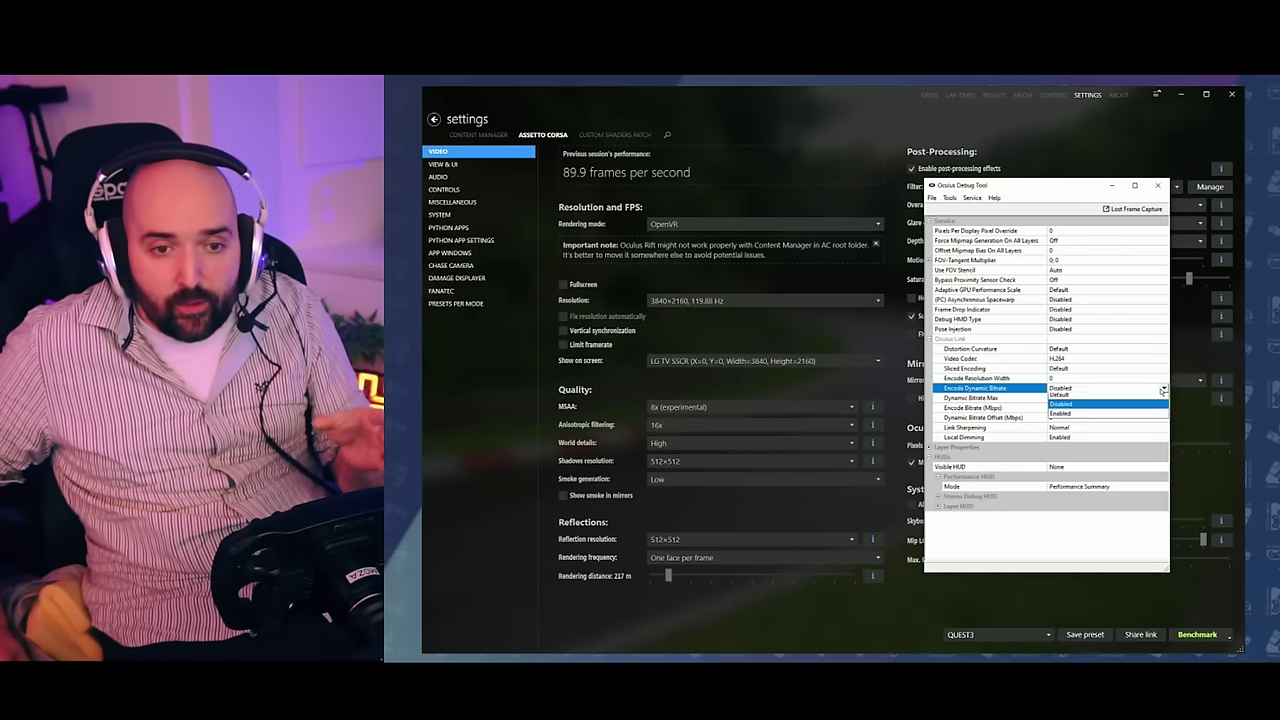
left_click(1096, 390)
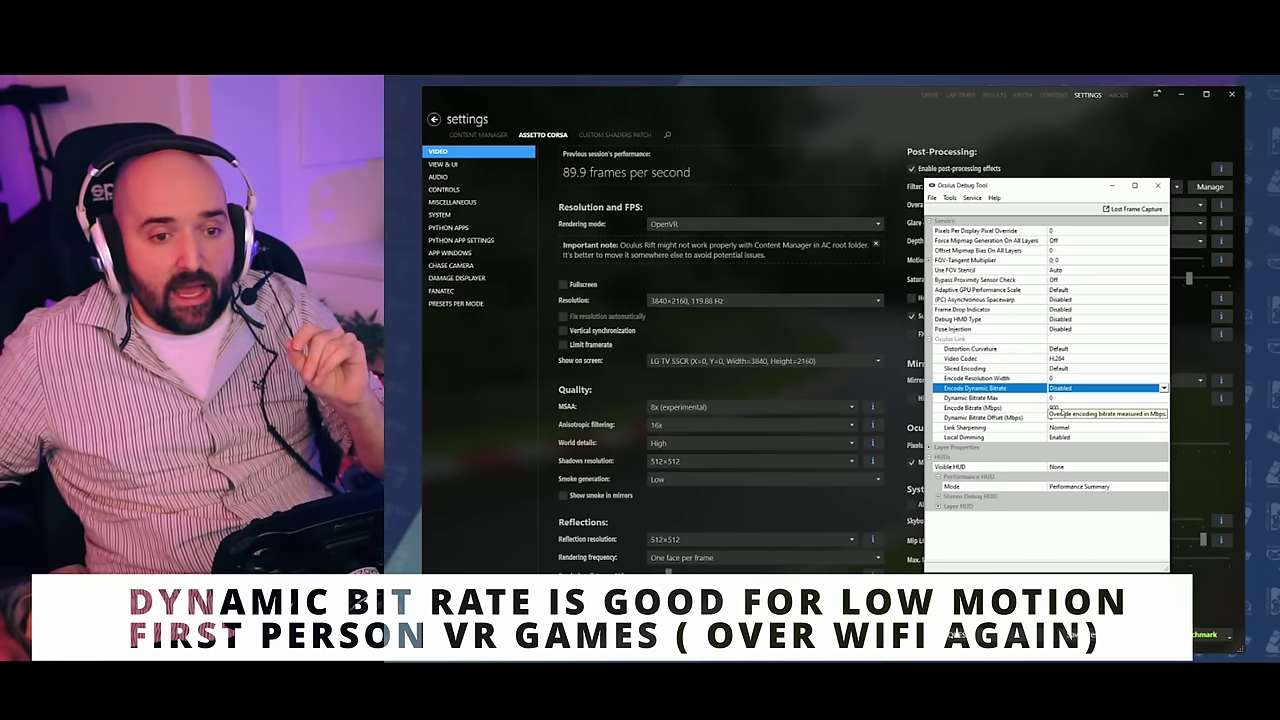
Step: Set the Oculus Link Encode Bitrate to 900 Mbps
left_click(1055, 408)
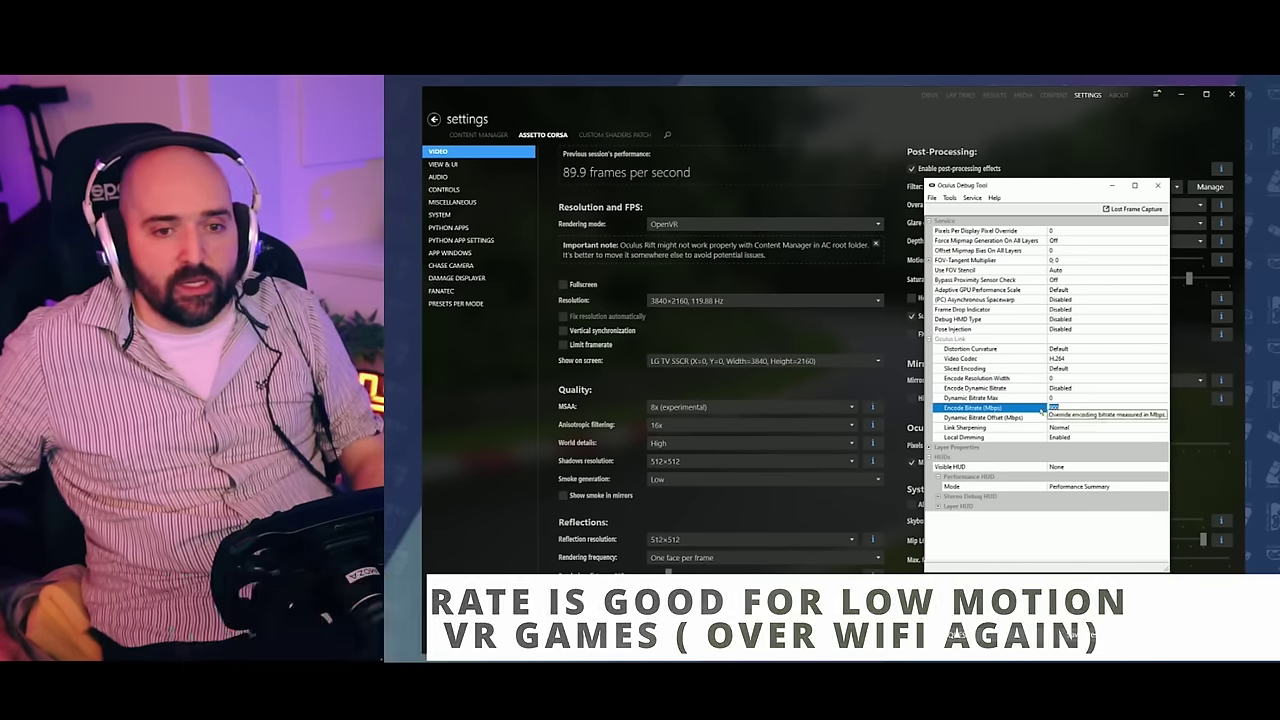
double_click(1055, 408)
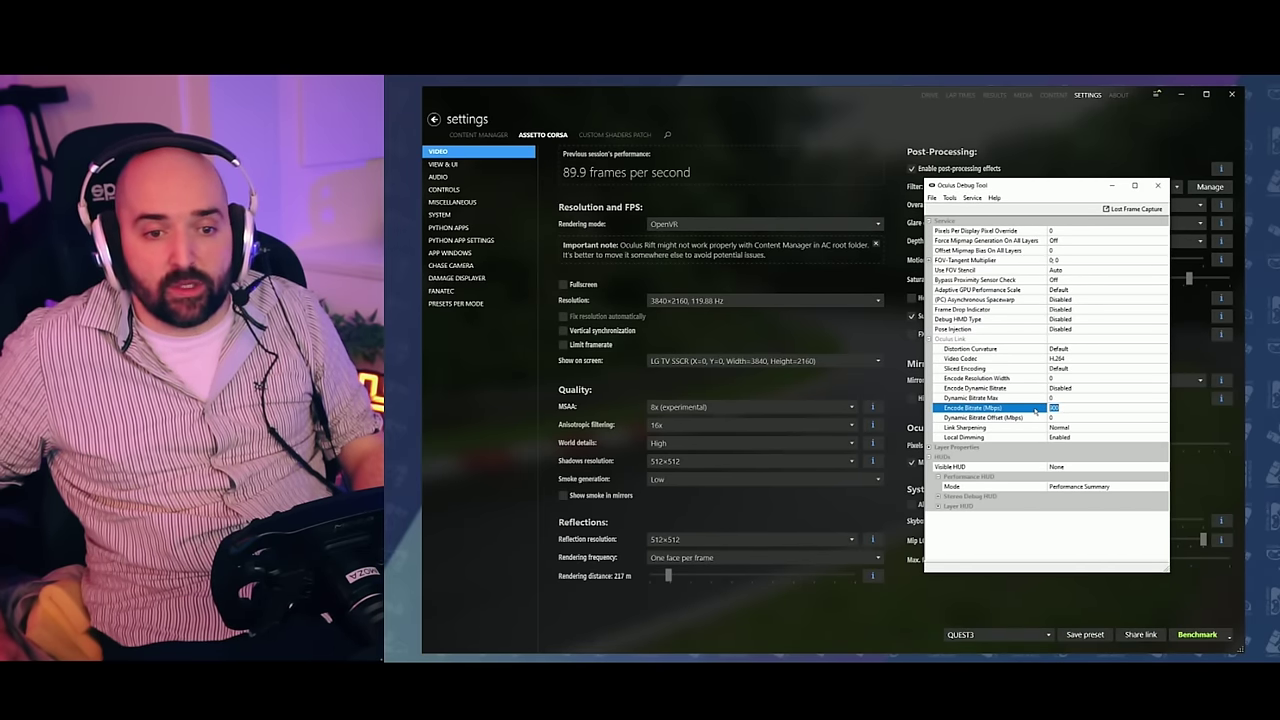
type("500")
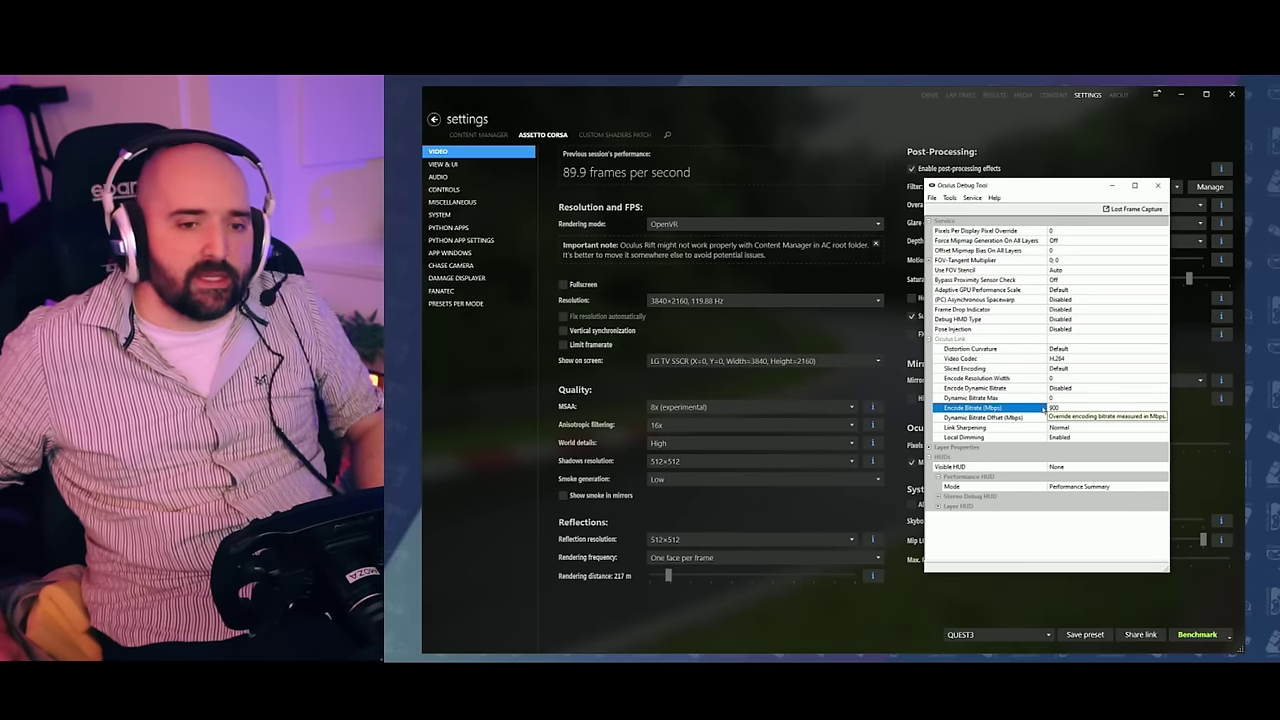
left_click(1055, 408)
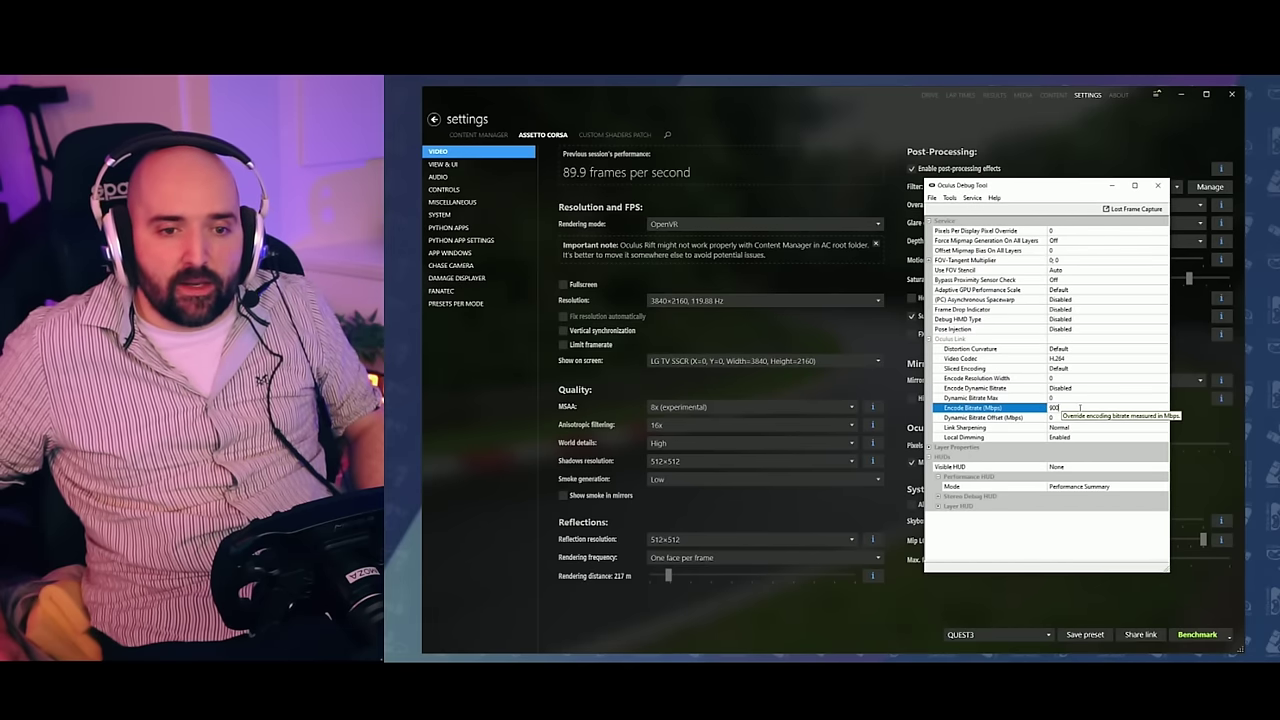
double_click(1053, 408)
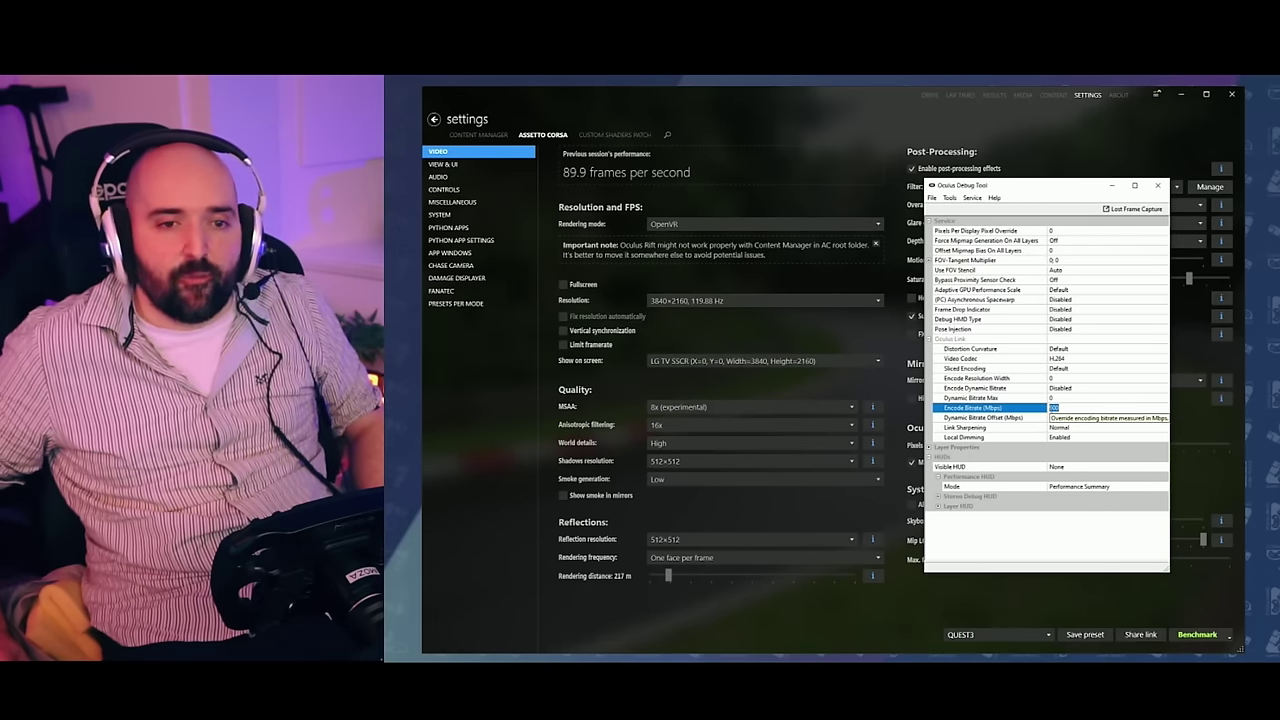
left_click(1057, 408)
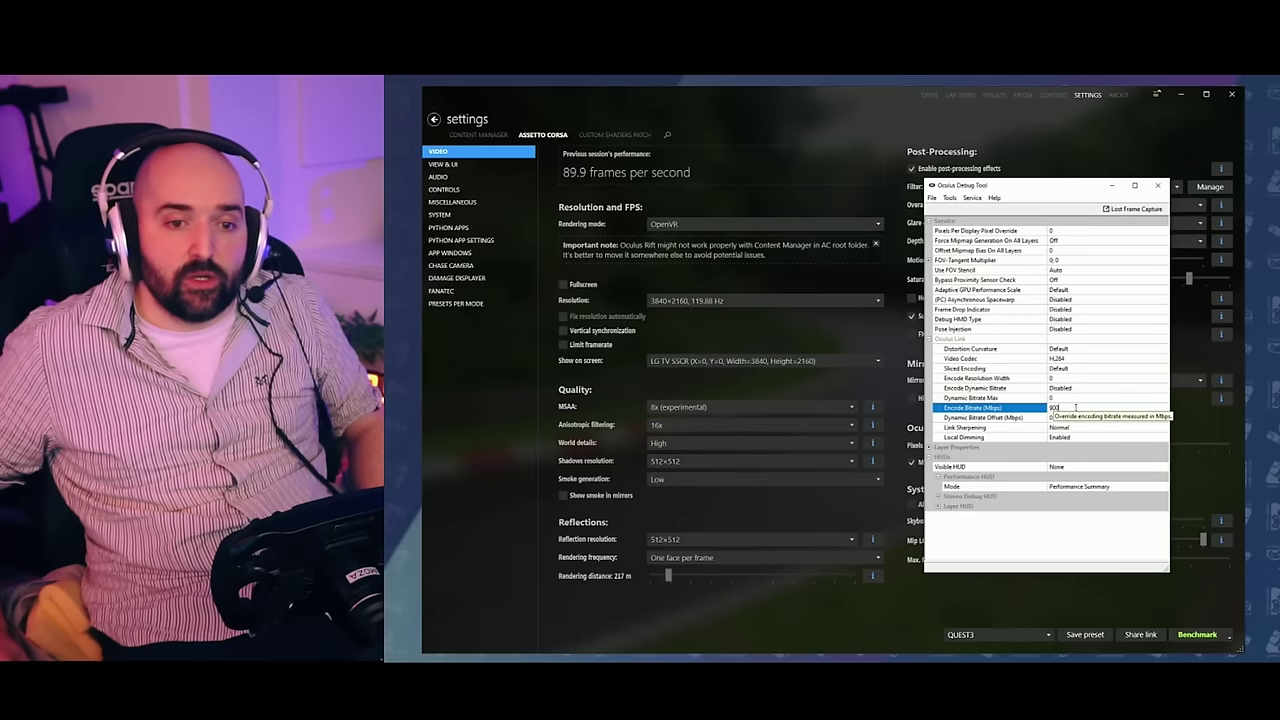
double_click(1060, 410)
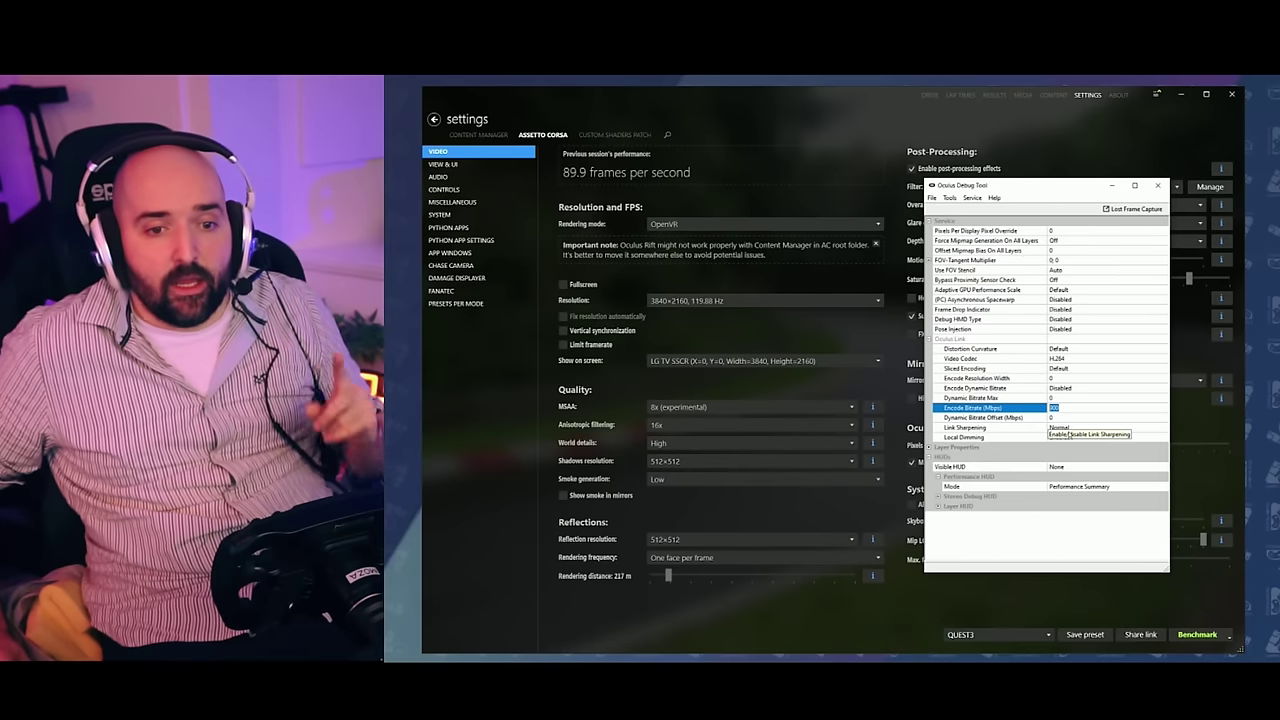
Step: Try Link Sharpening as Disabled, switch it to Normal, and return it to Disabled
left_click(1070, 428)
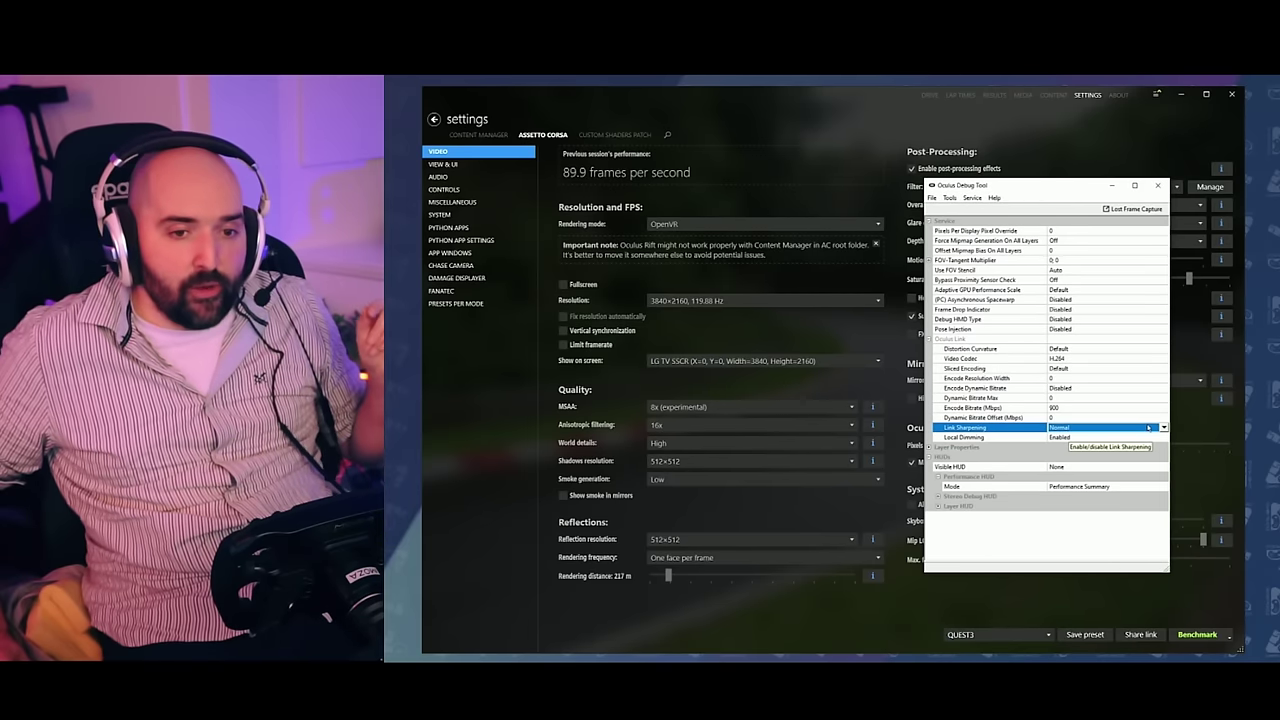
left_click(1164, 428)
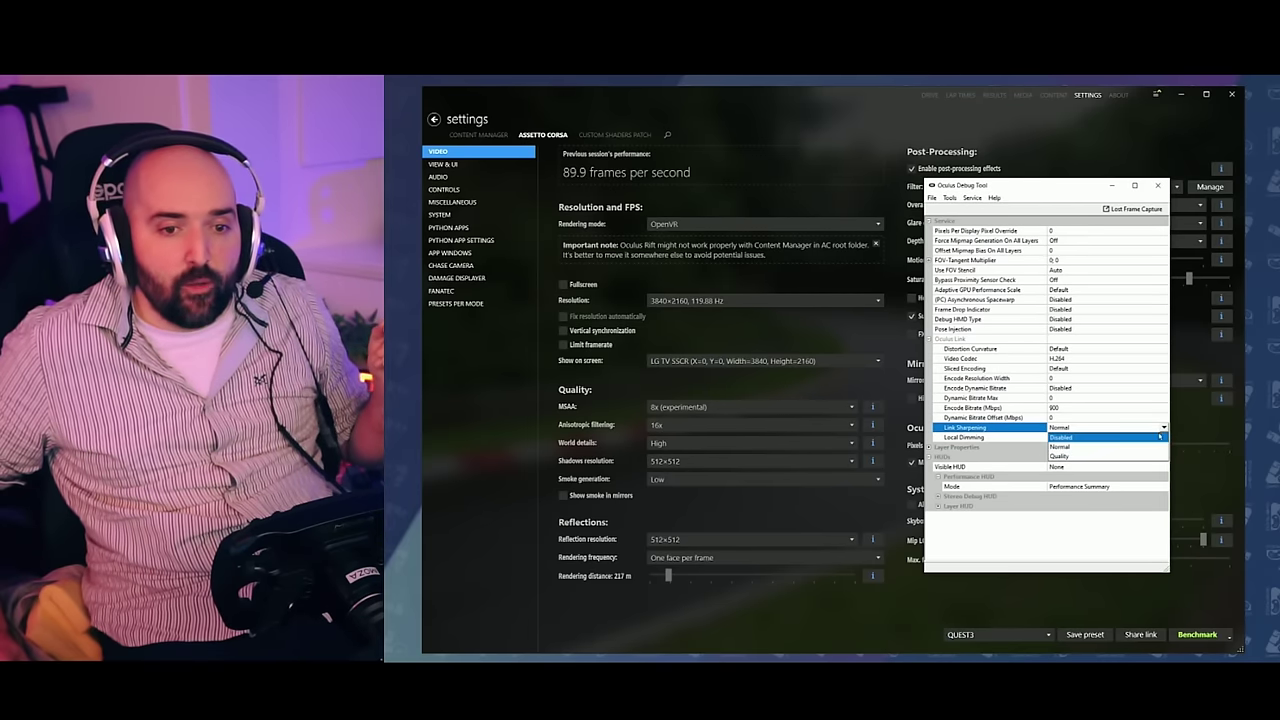
left_click(1156, 440)
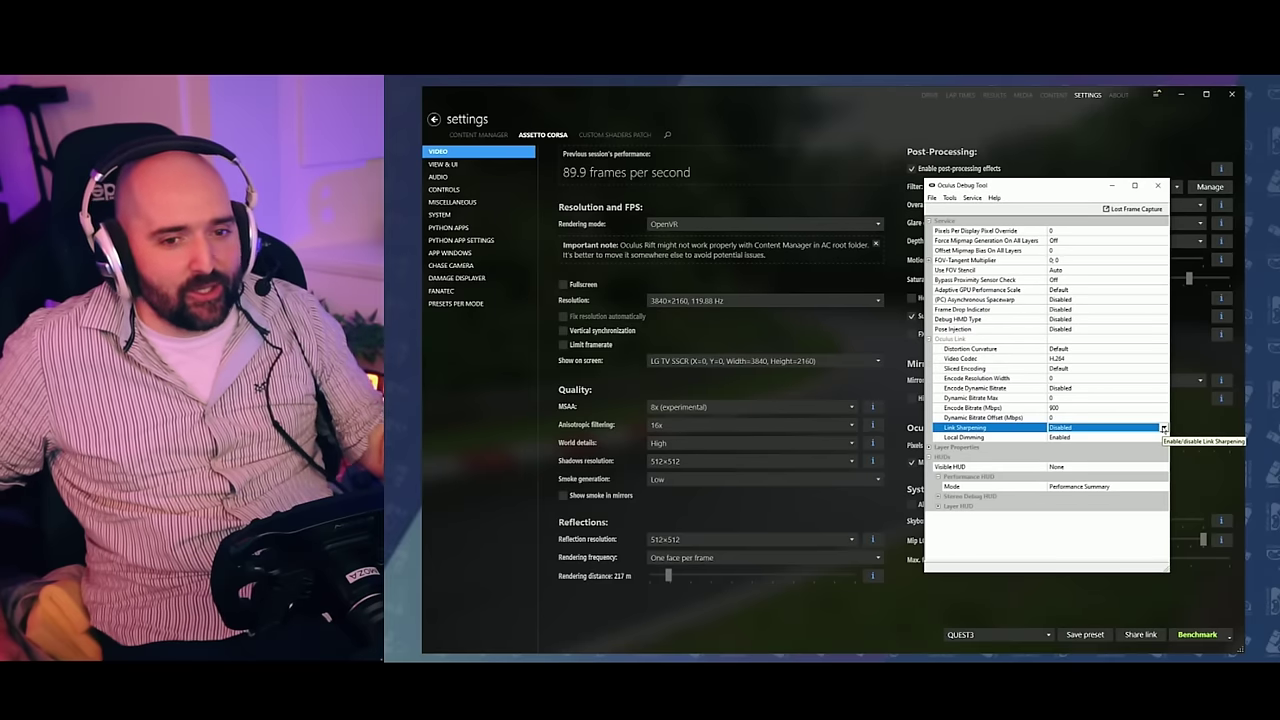
left_click(1164, 428)
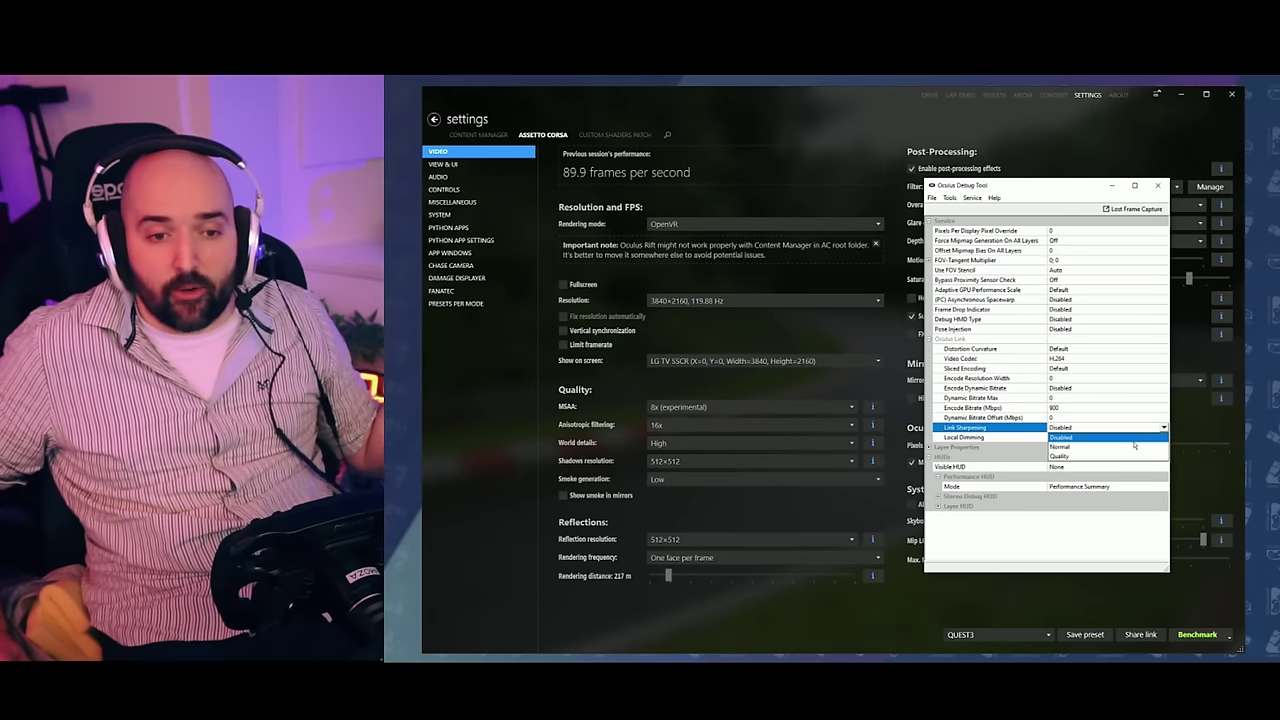
left_click(1118, 447)
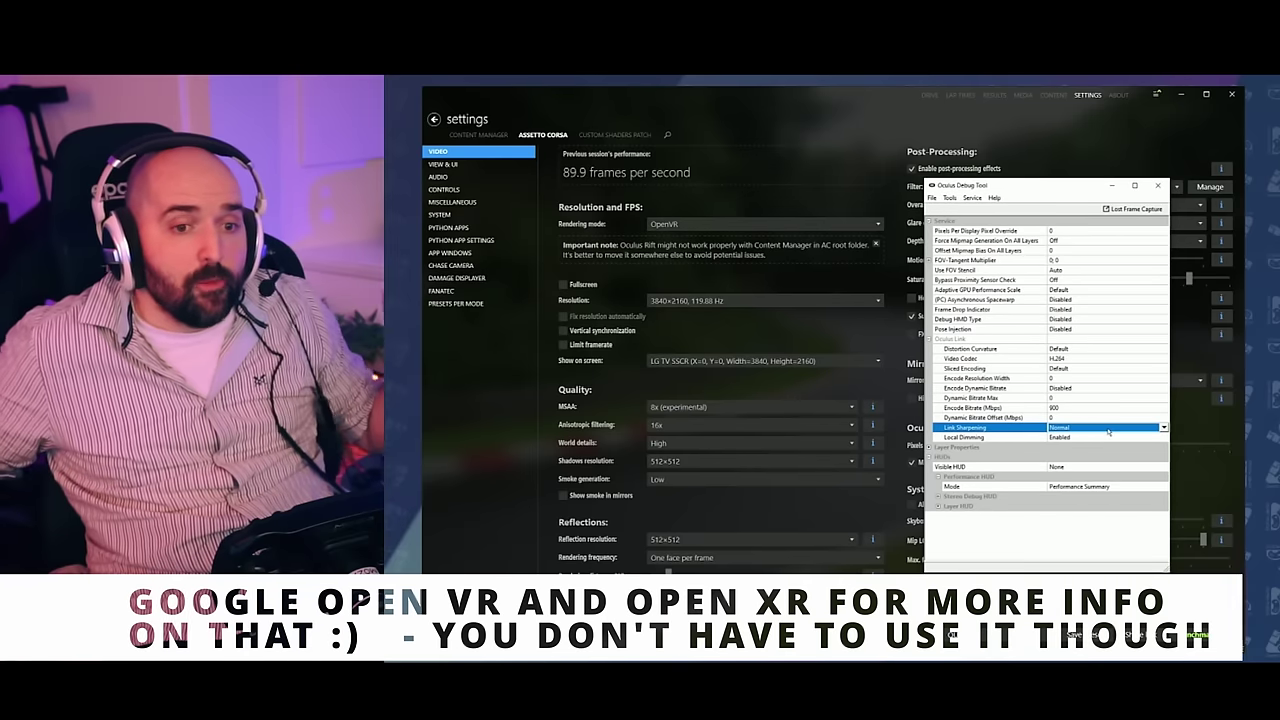
left_click(1150, 427)
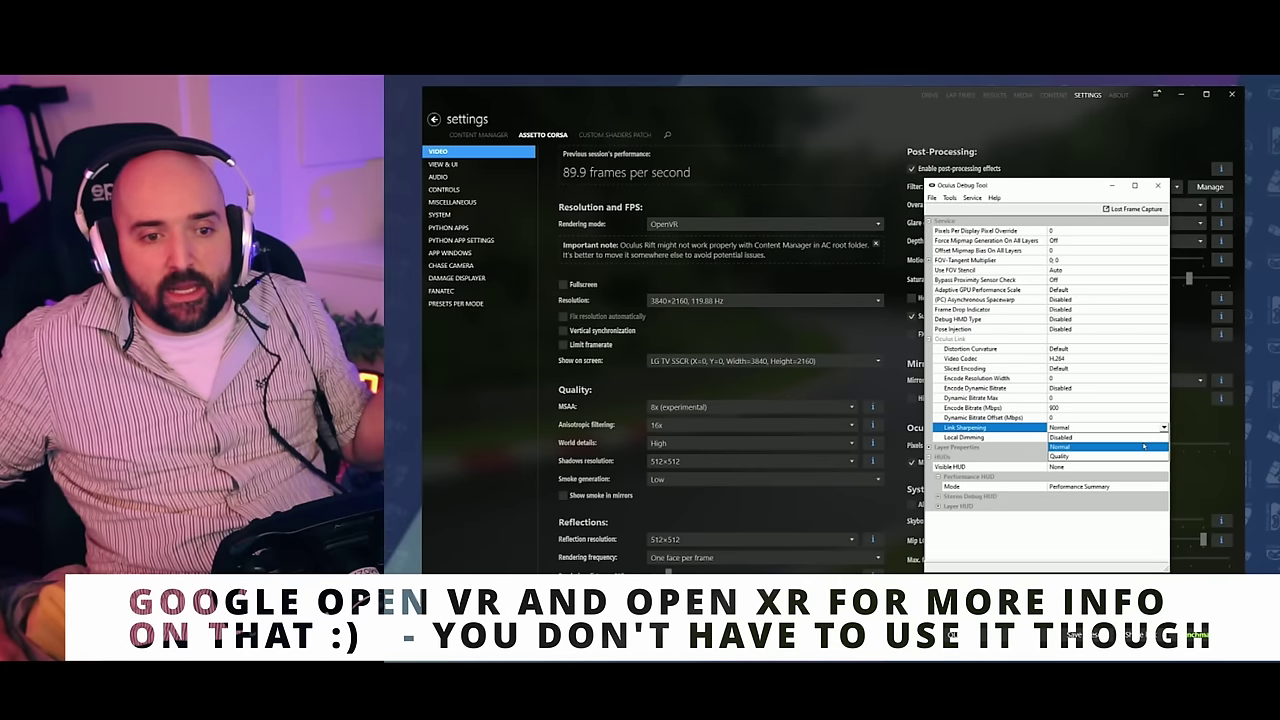
left_click(1099, 438)
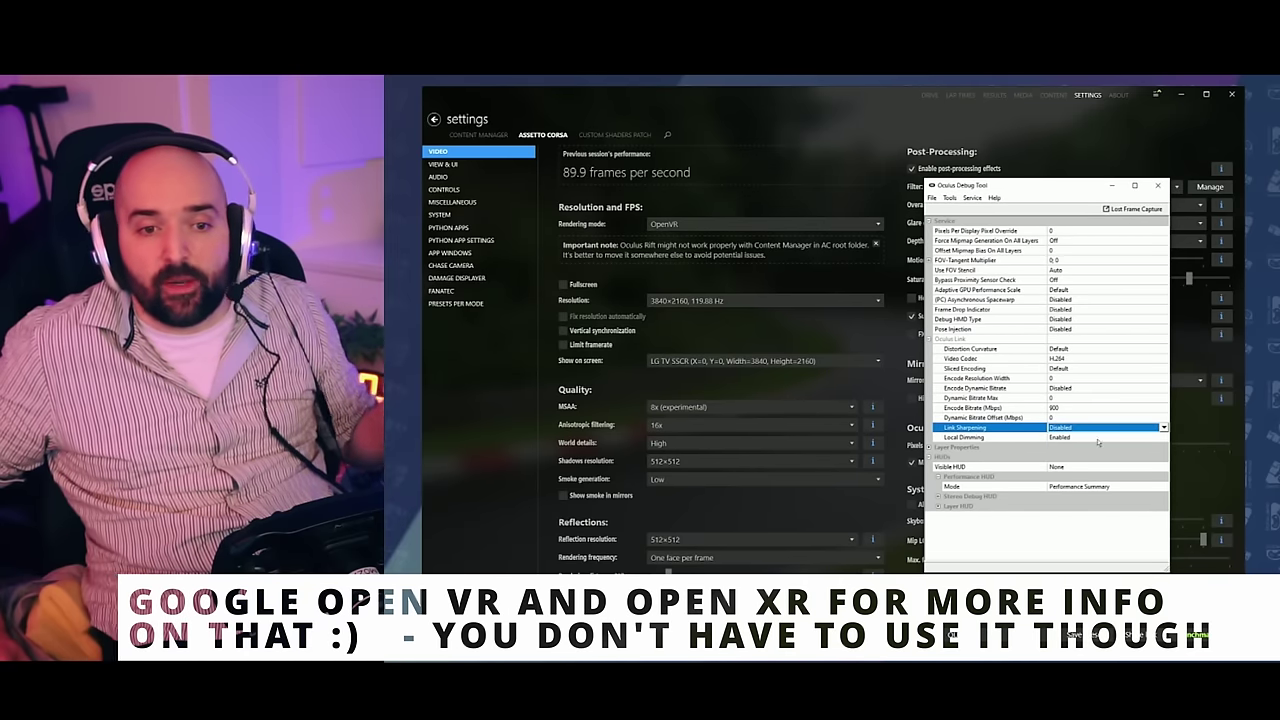
Step: Set Link Sharpening to Normal in the Oculus Link settings
left_click(1157, 429)
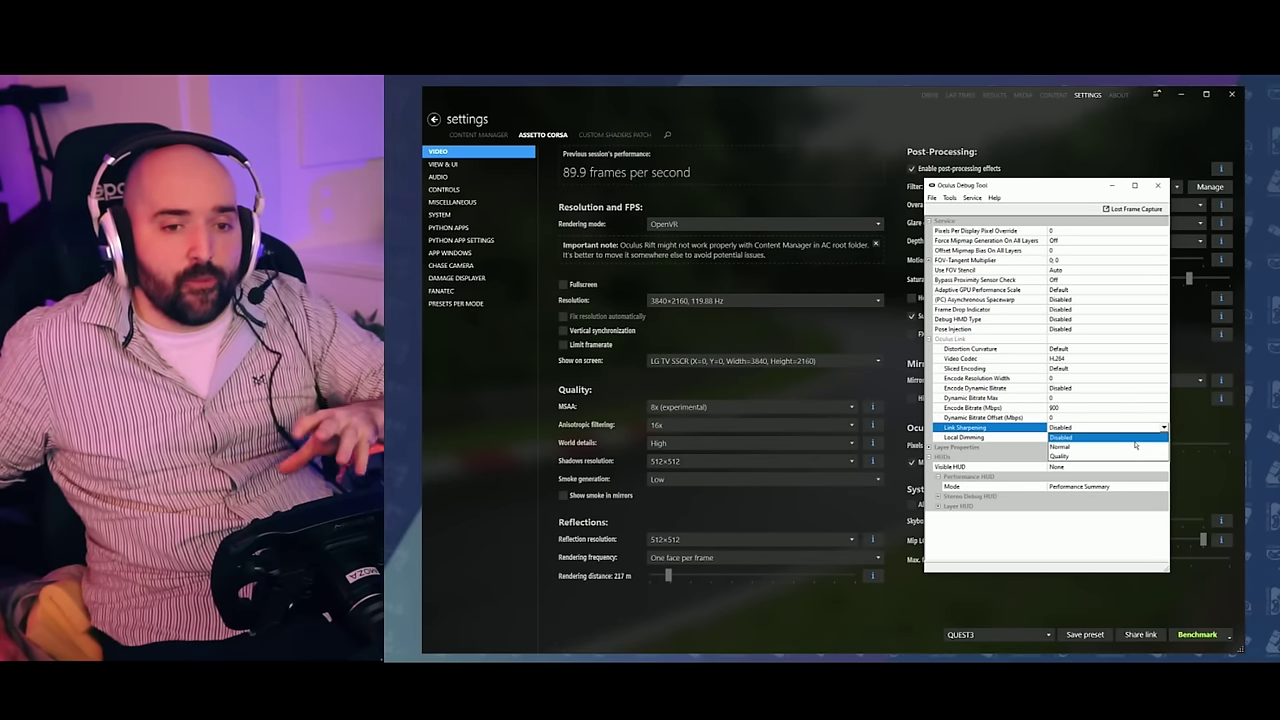
left_click(1136, 447)
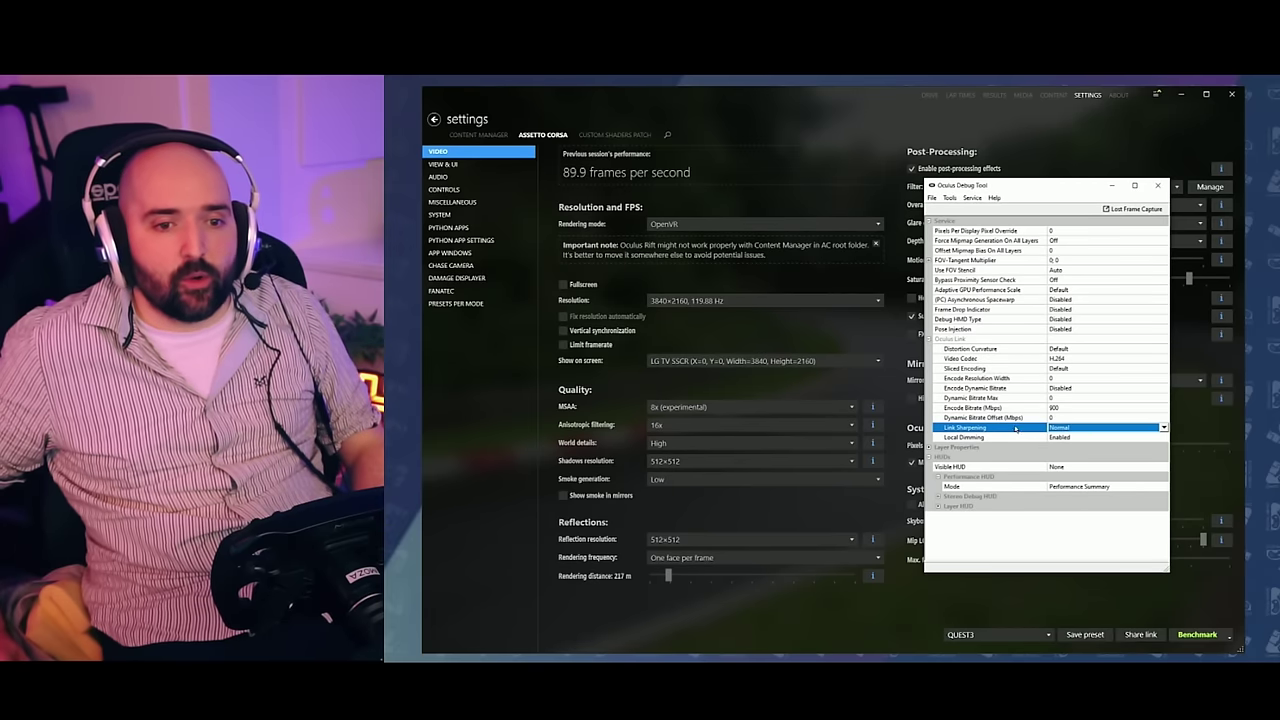
left_click(1058, 429)
left_click(1064, 447)
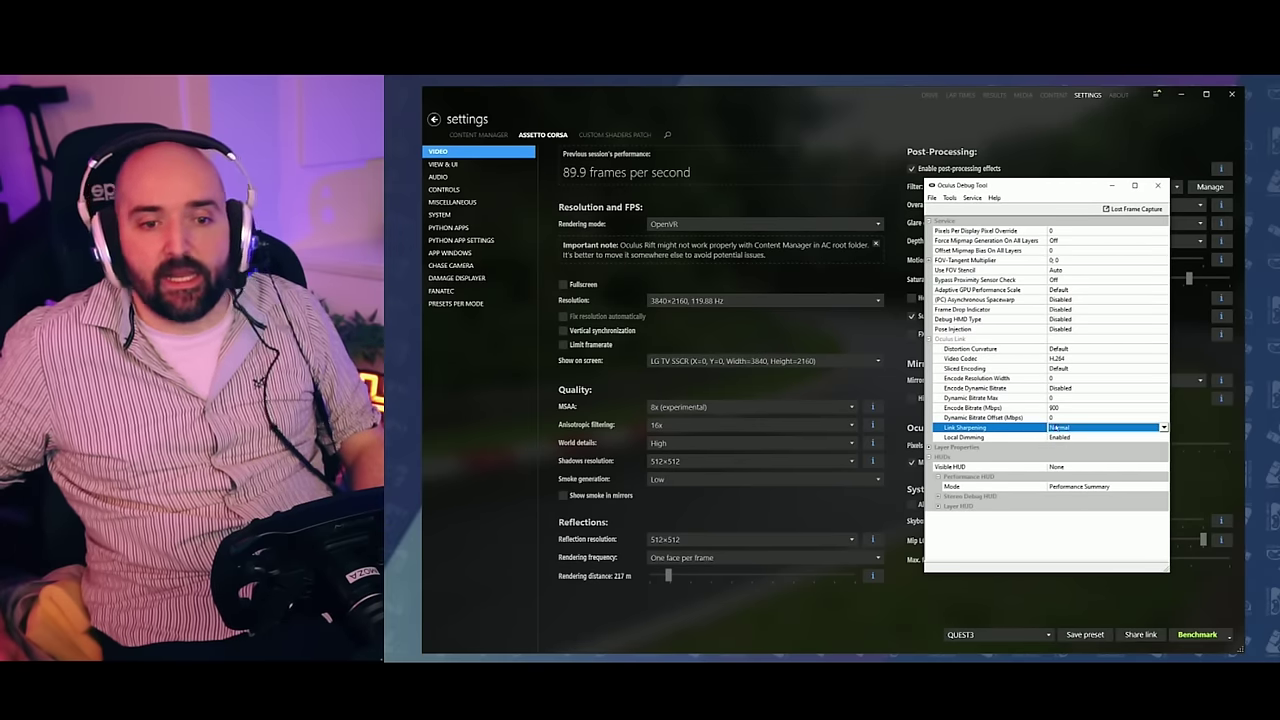
Step: Try Link Sharpening as Quality and return it to Normal
left_click(1060, 428)
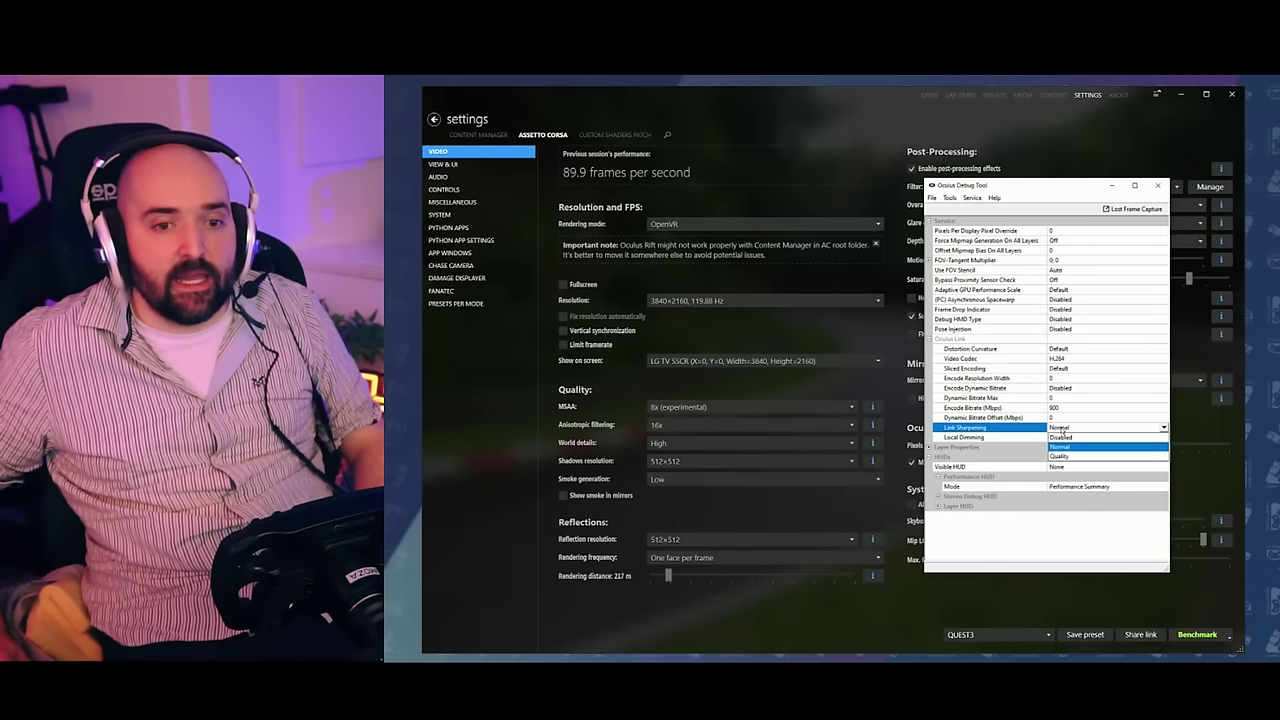
left_click(1068, 456)
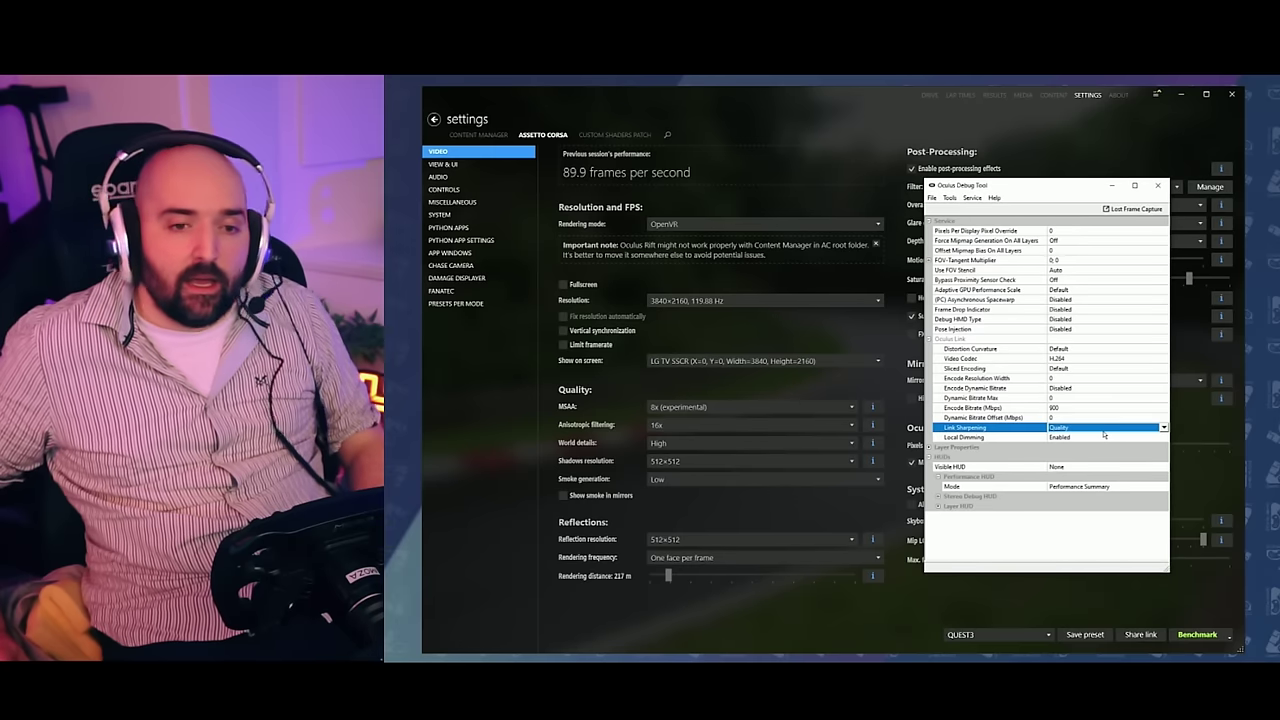
left_click(1104, 429)
left_click(1104, 446)
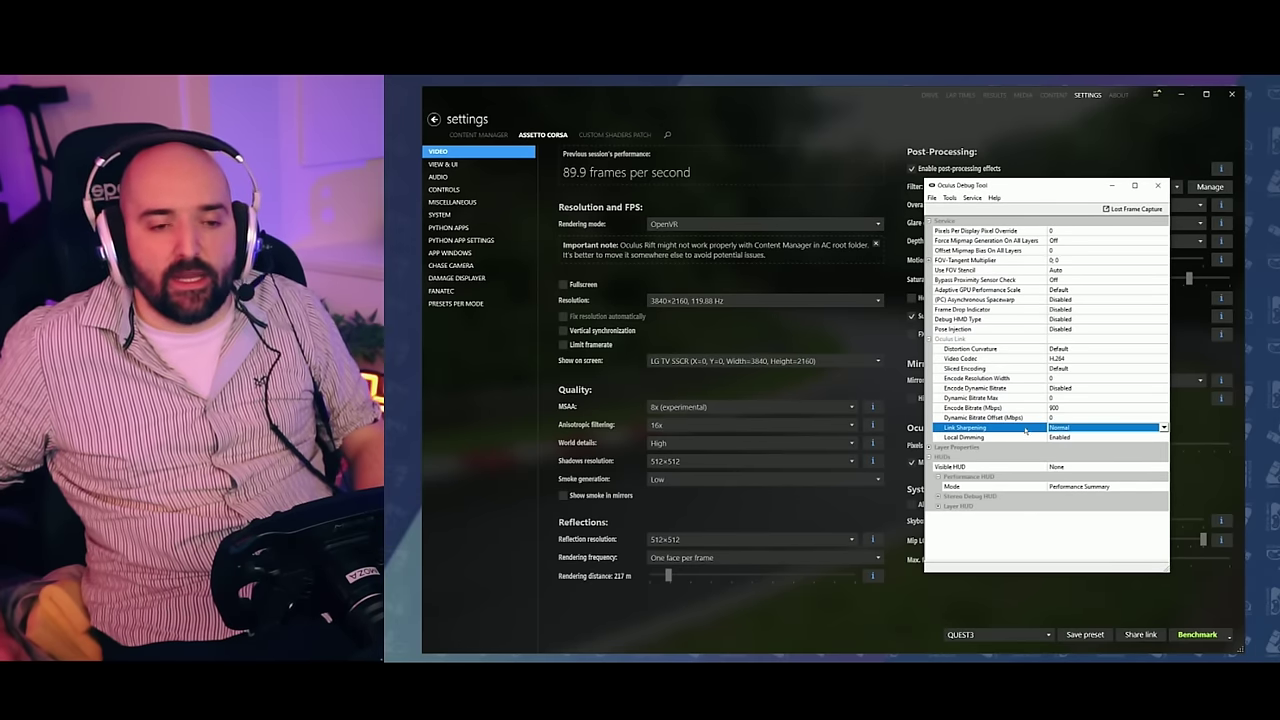
Step: Try Visible HUD as Performance in the HUDs settings and return it to None
left_click(1078, 467)
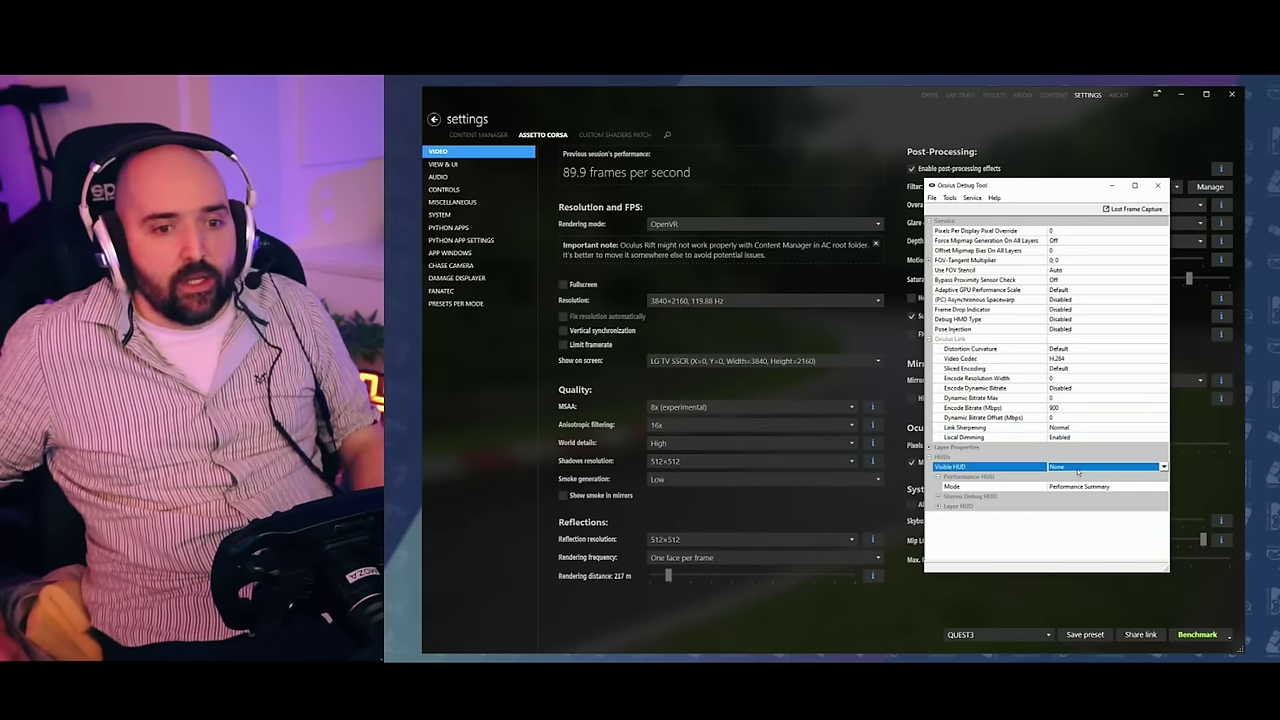
left_click(1162, 469)
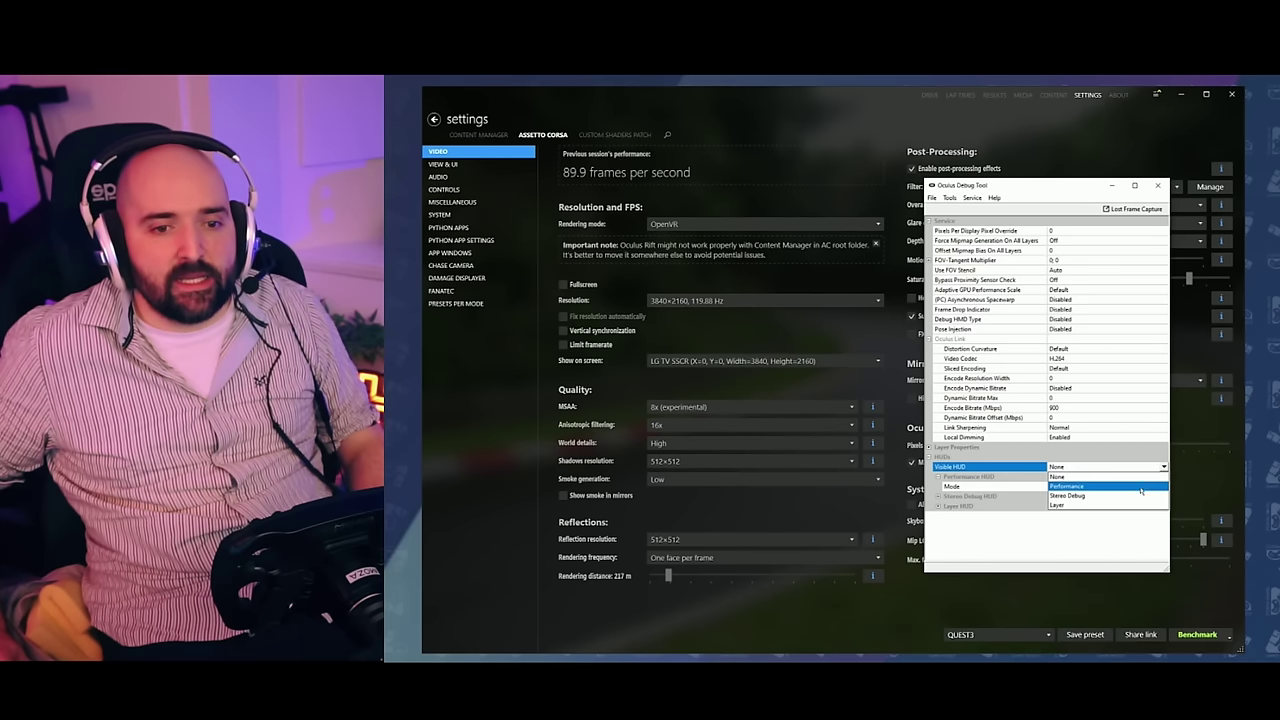
left_click(1147, 487)
left_click(1150, 488)
left_click(1137, 505)
left_click(1140, 487)
left_click(1136, 497)
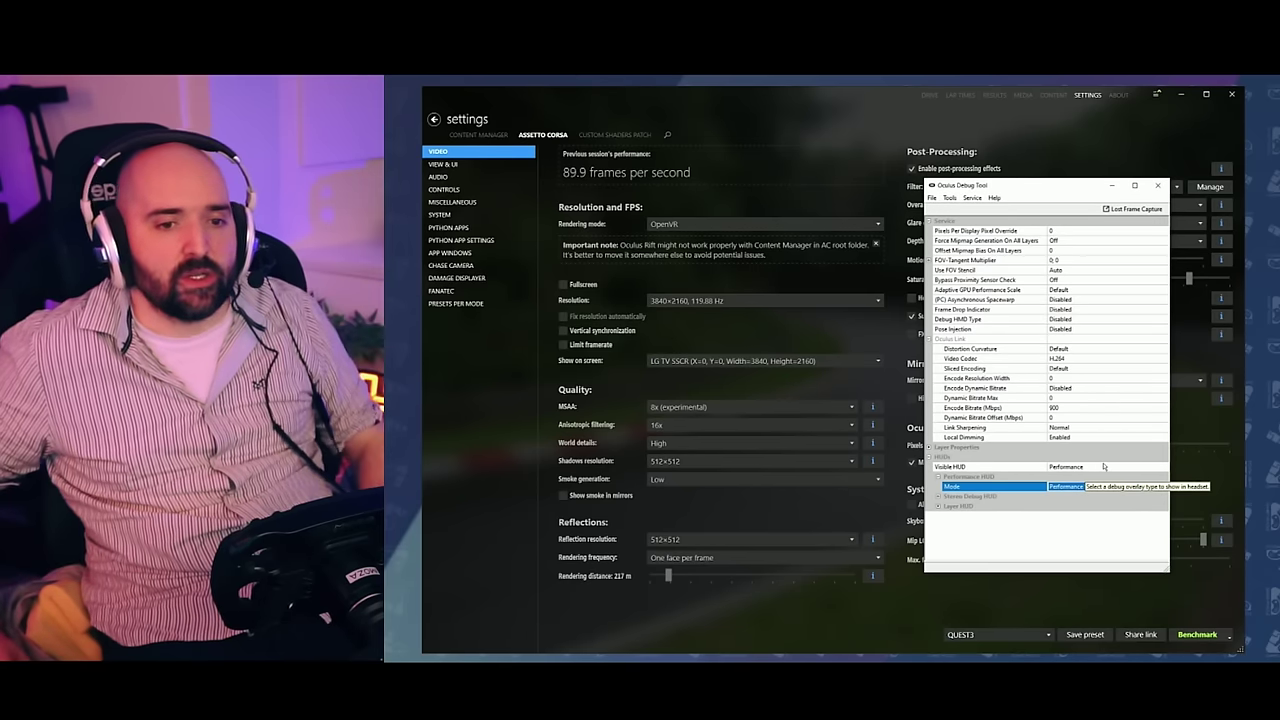
left_click(1135, 467)
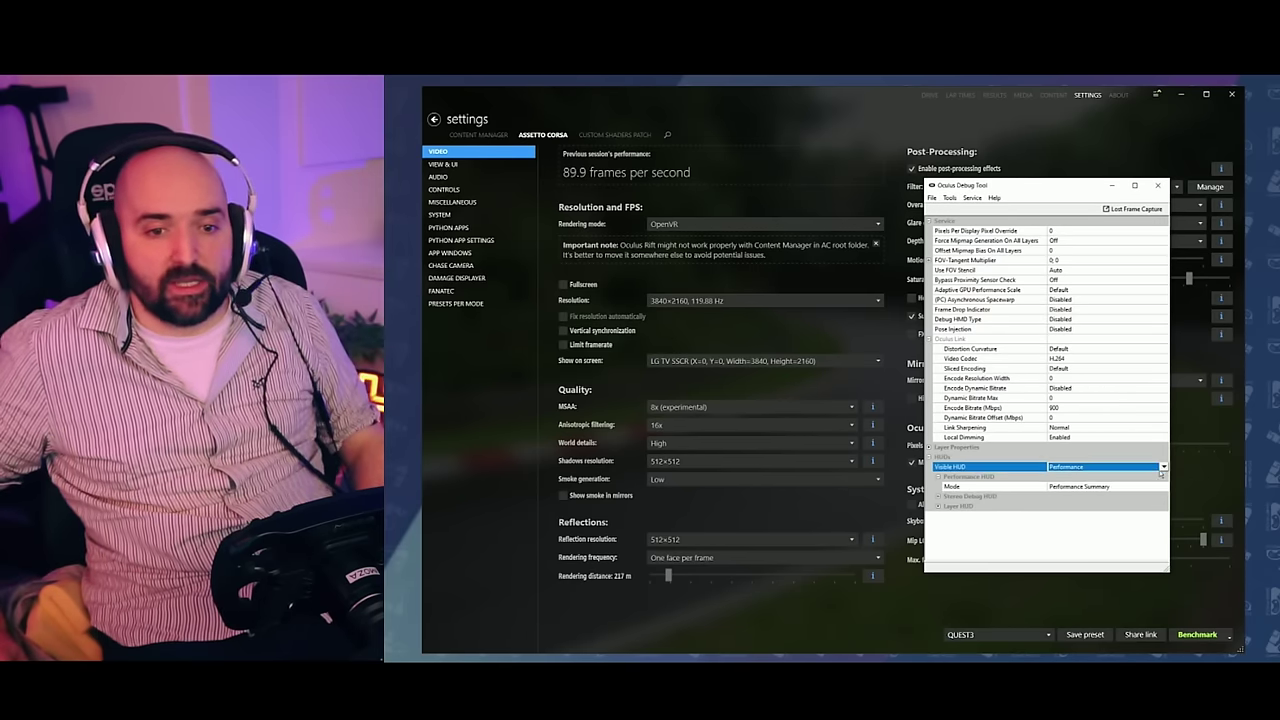
left_click(1137, 467)
left_click(1139, 481)
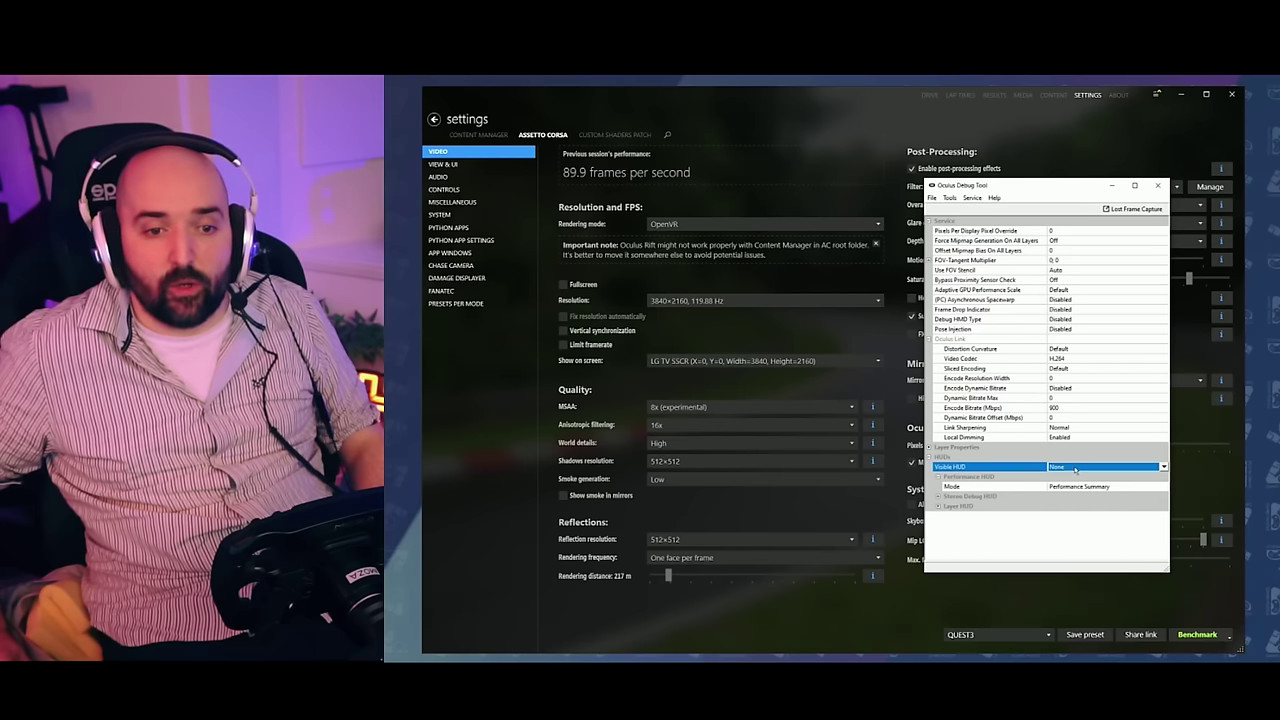
Step: Set Visible HUD to Performance, keeping the Performance HUD mode as Performance Summary
left_click(1157, 470)
left_click(1134, 486)
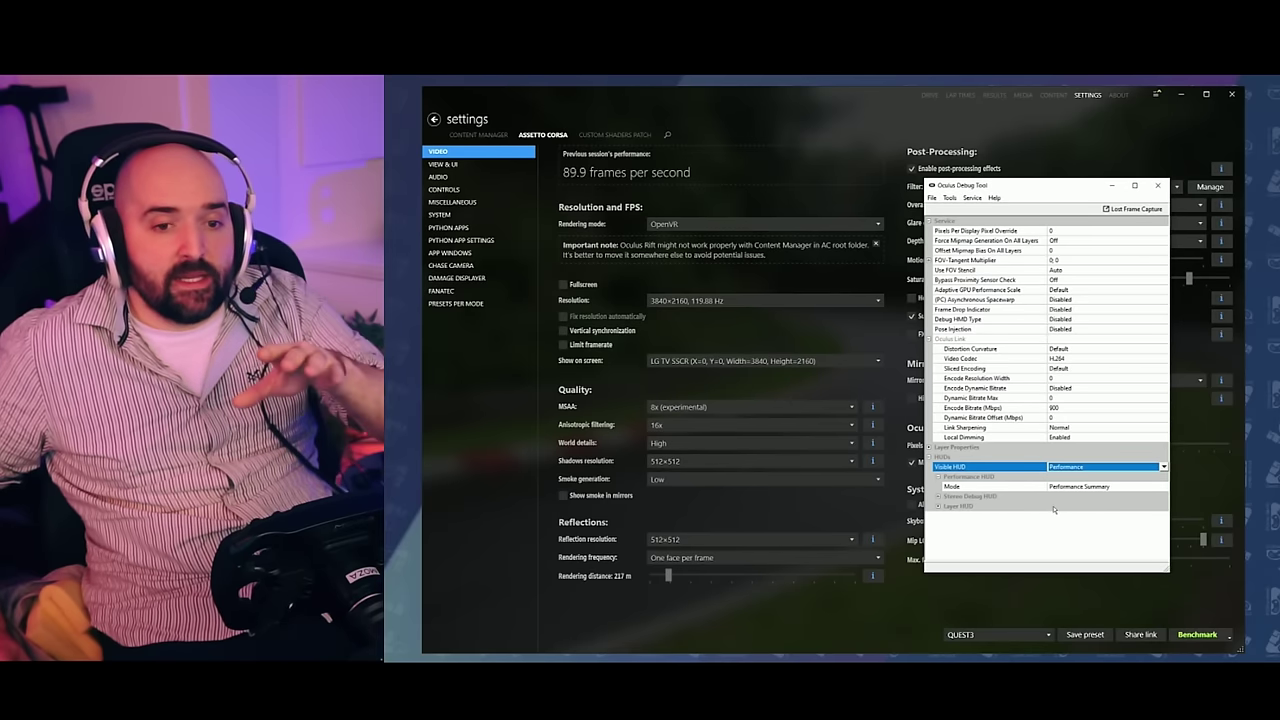
left_click(1058, 487)
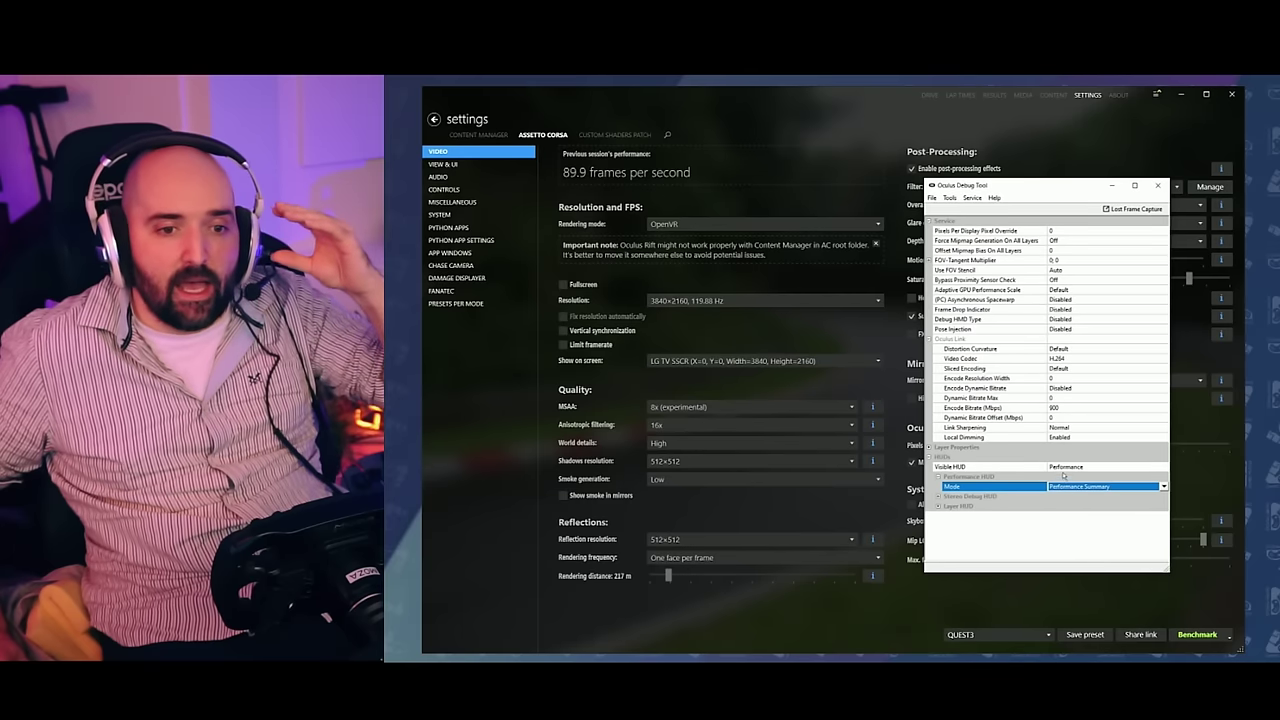
left_click(1119, 469)
left_click(1163, 467)
left_click(1127, 488)
Step: Try Visible HUD as Stereo Debug and return it to Performance
left_click(1163, 467)
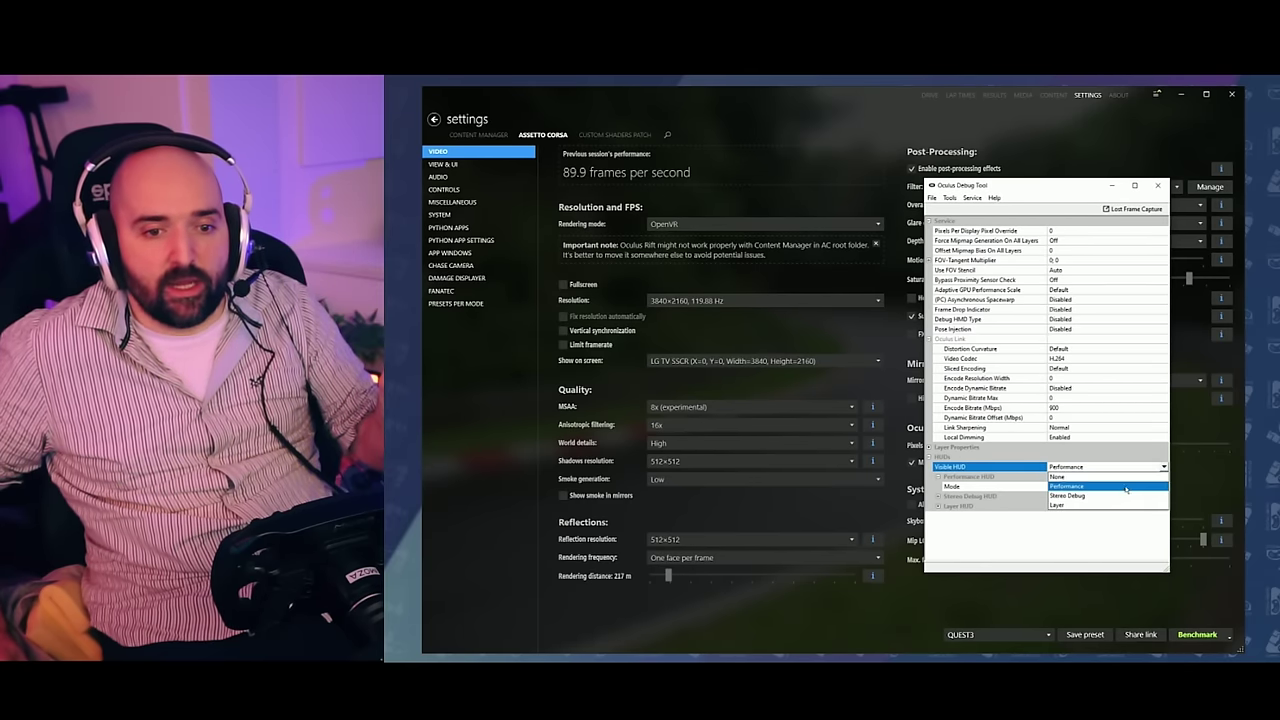
left_click(1120, 498)
left_click(1164, 469)
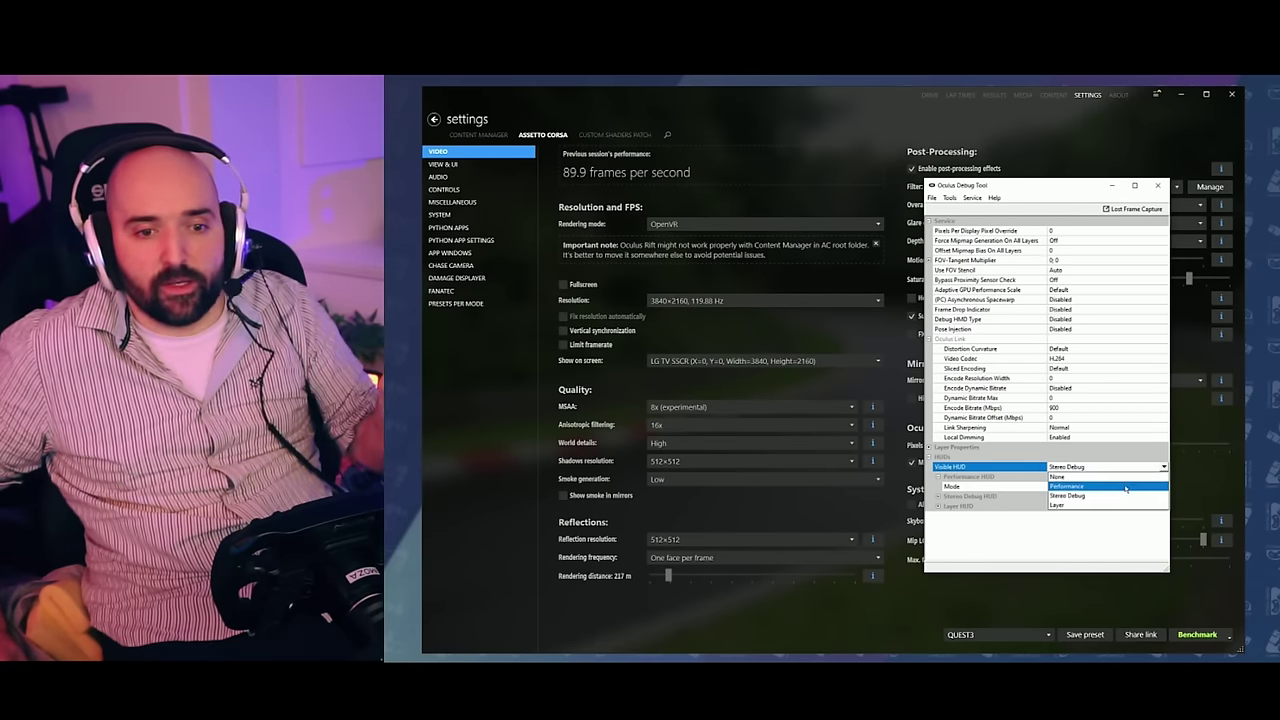
left_click(1128, 486)
Step: Set Visible HUD to None and close the Oculus Debug Tool
left_click(1164, 469)
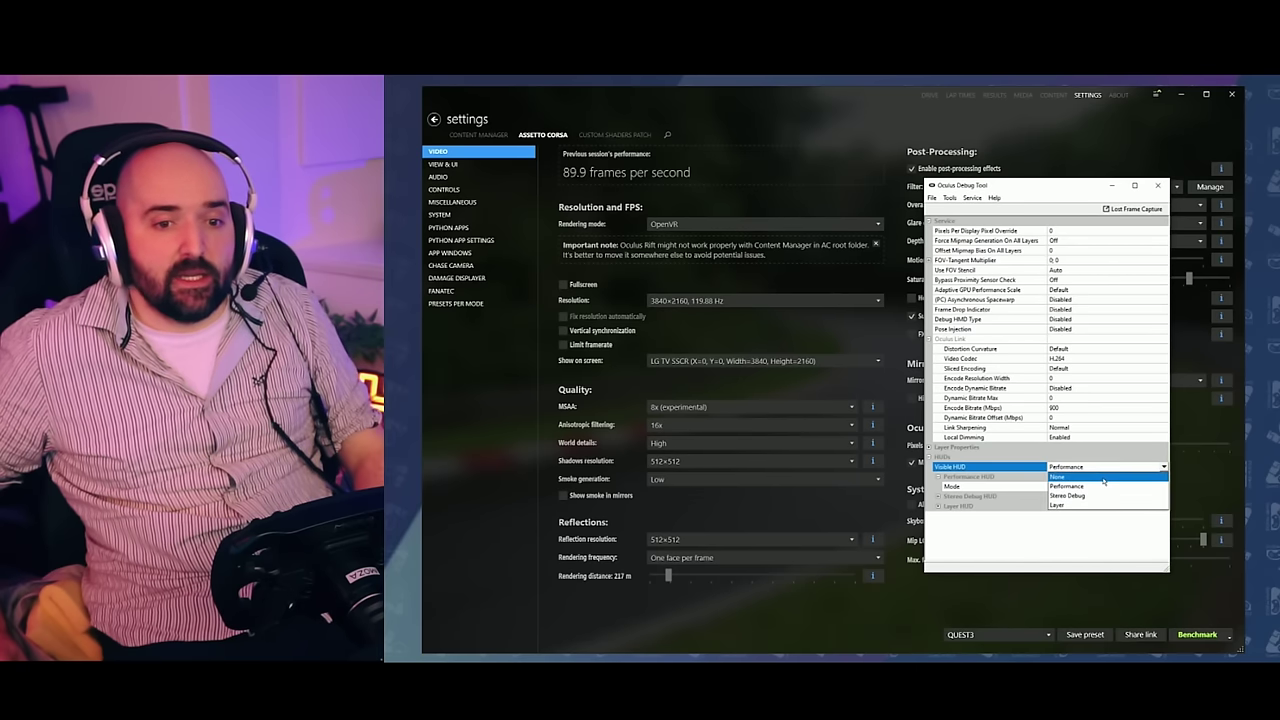
left_click(1090, 477)
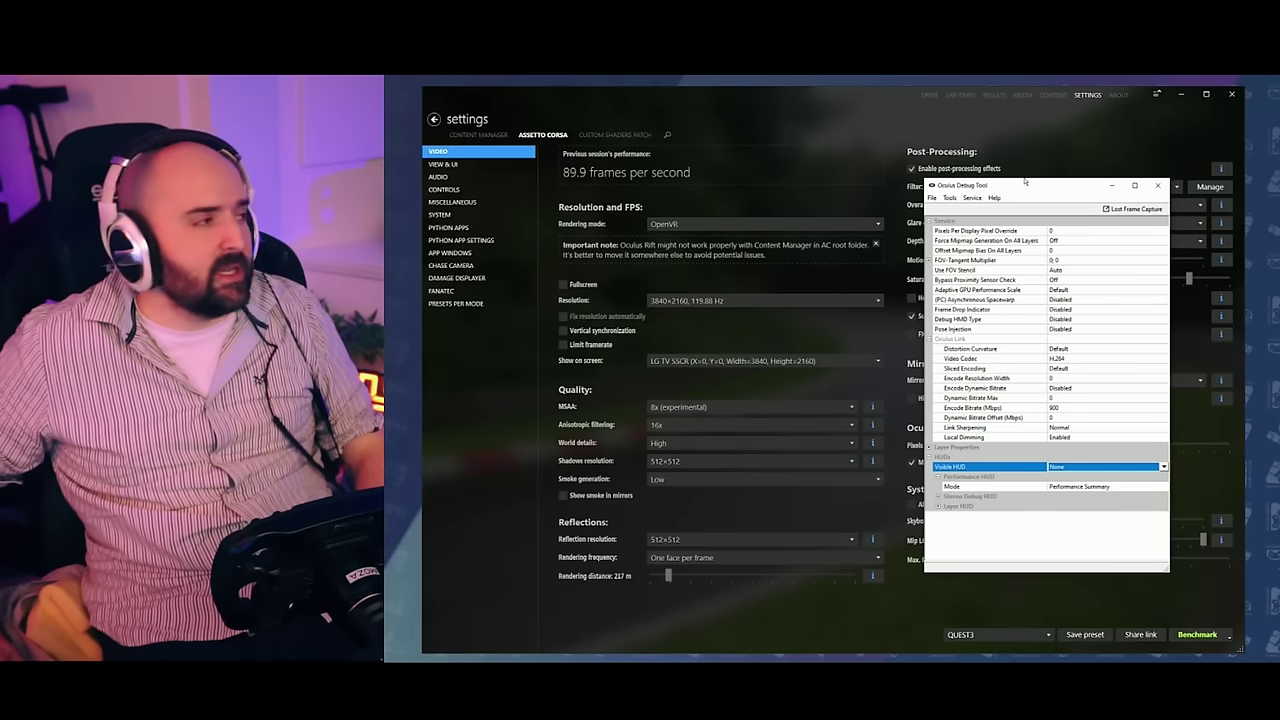
left_click(1157, 185)
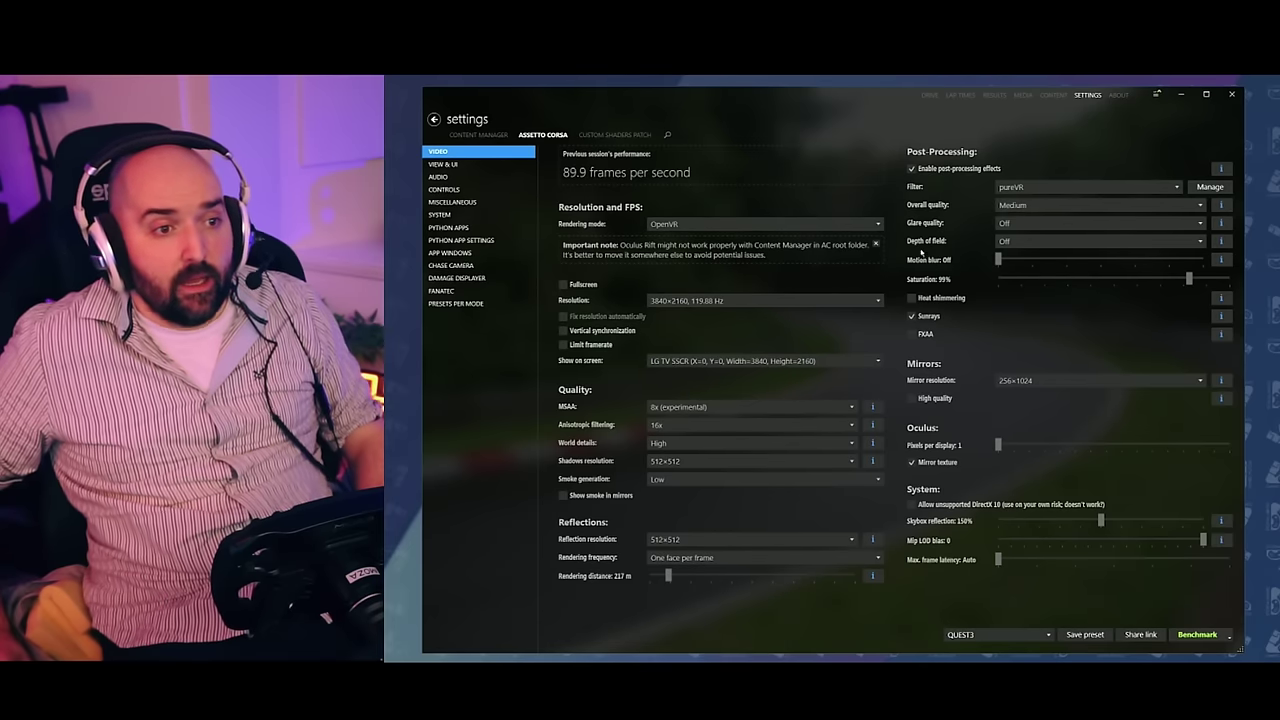
Step: Review the available rendering modes for Assetto Corsa and choose OpenVR
left_click(772, 229)
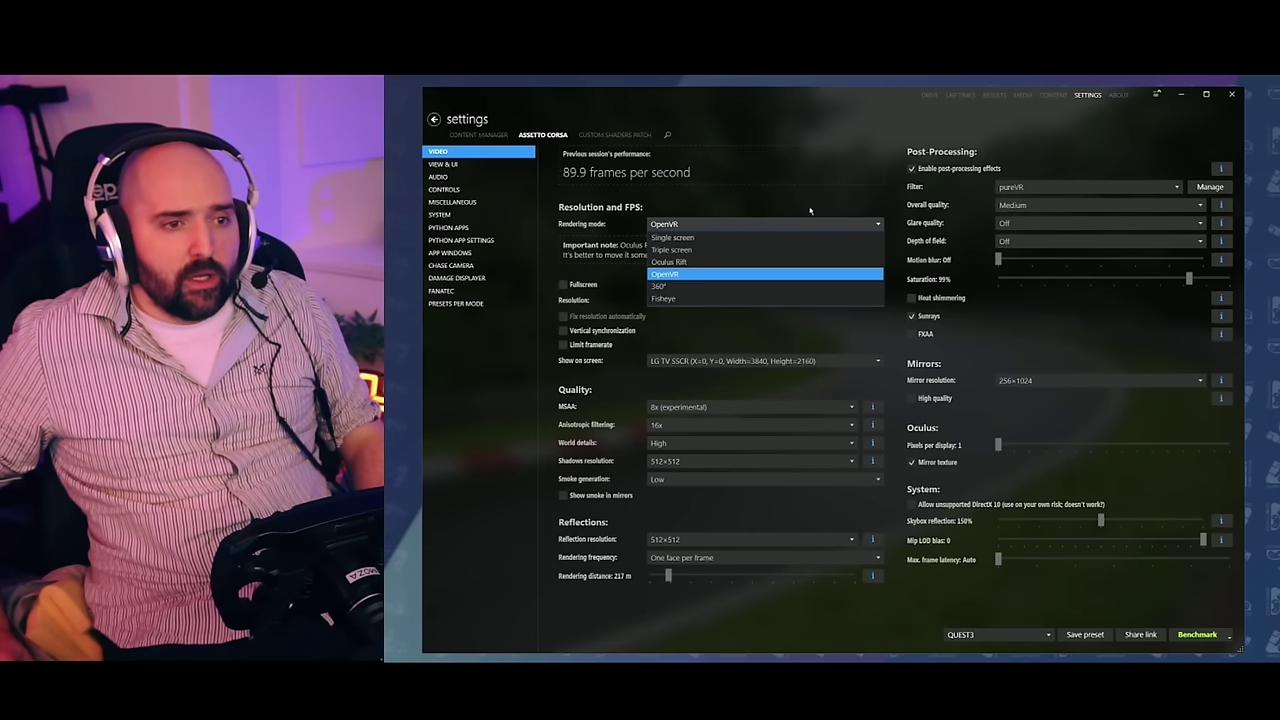
left_click(809, 203)
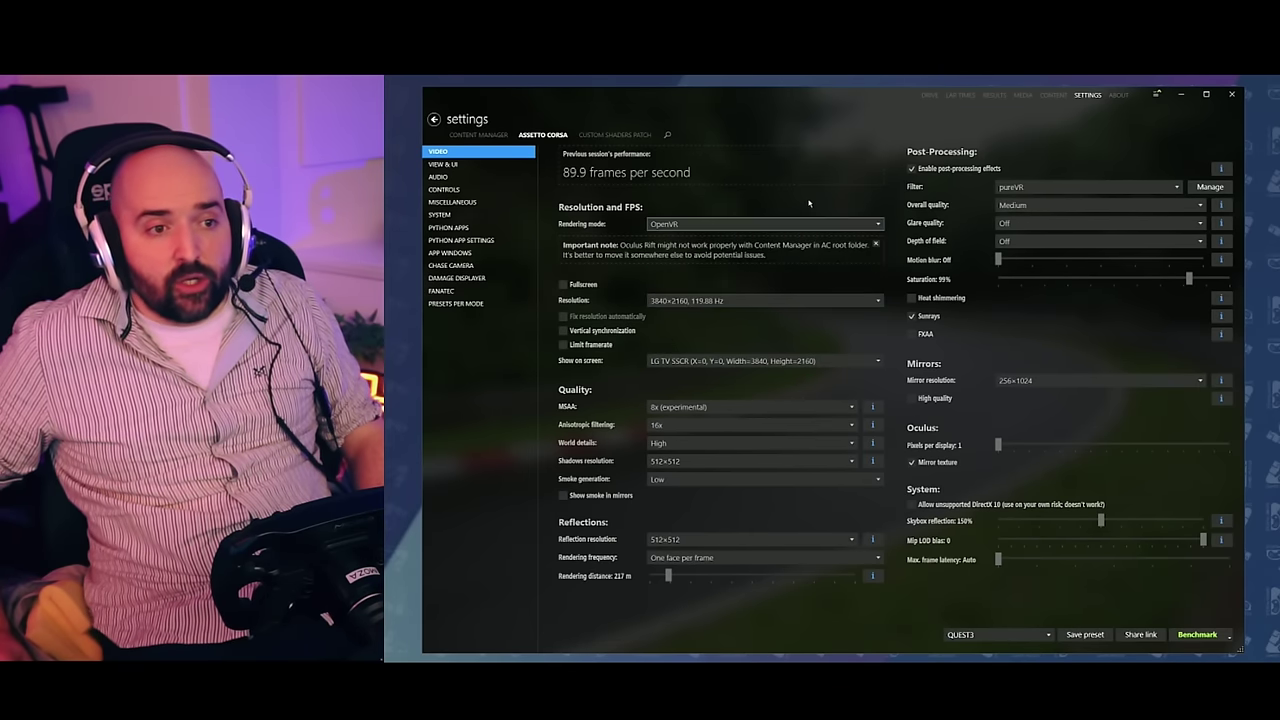
double_click(690, 224)
left_click(690, 224)
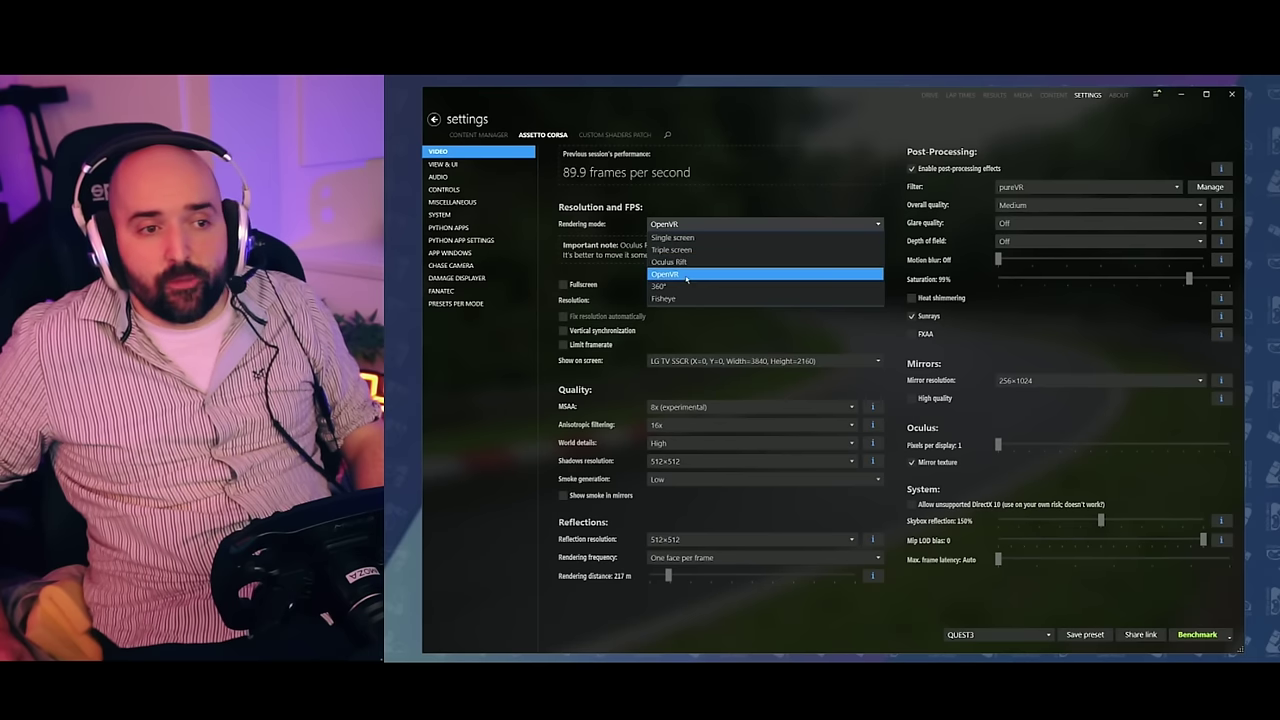
left_click(686, 275)
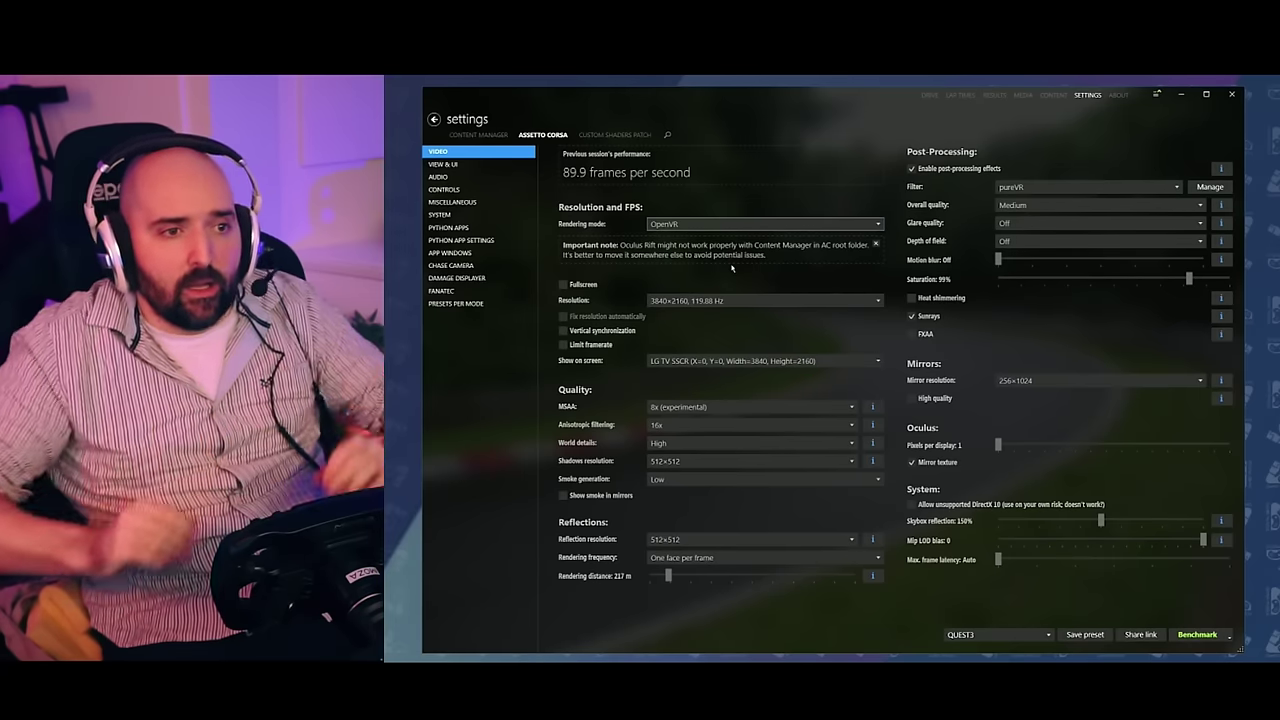
left_click(789, 226)
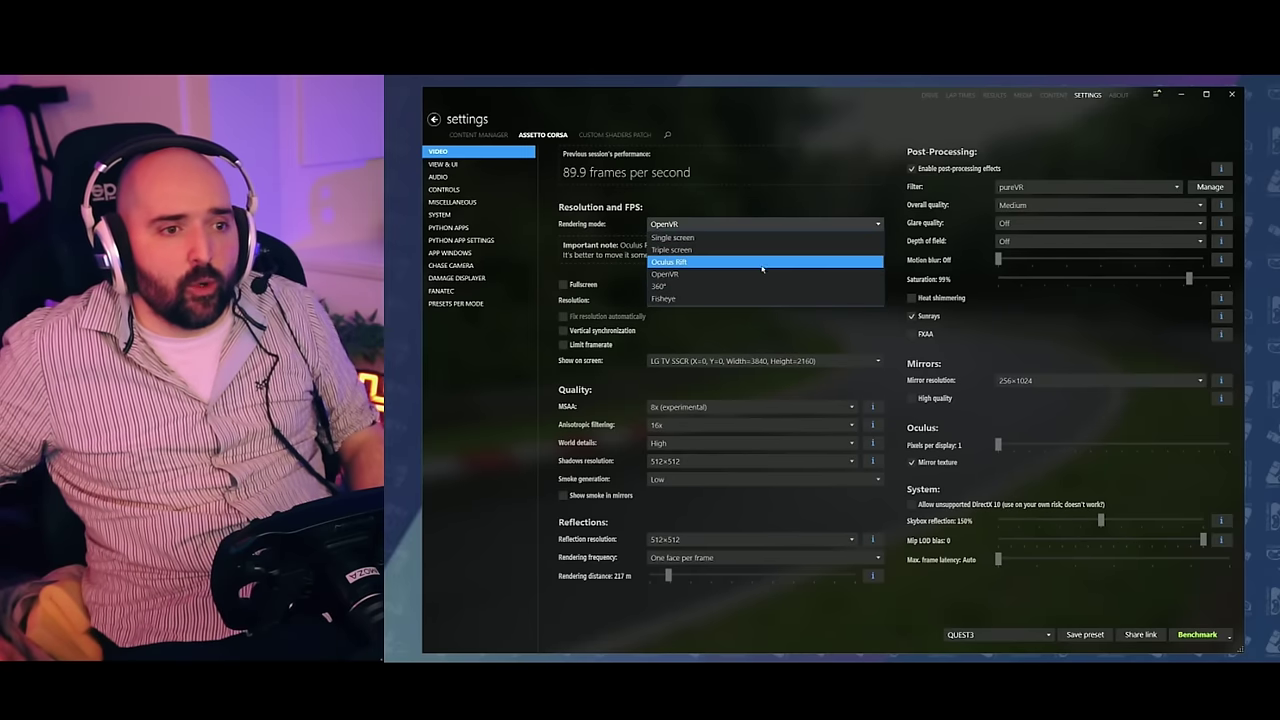
left_click(737, 275)
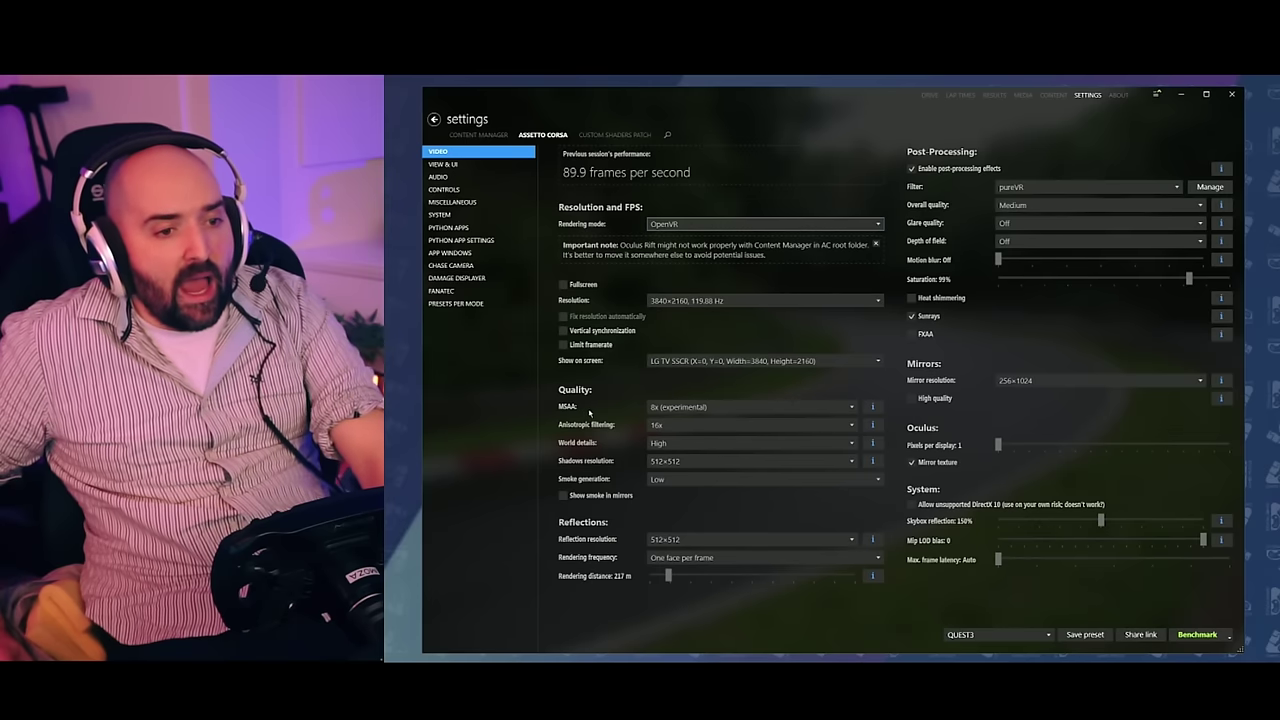
Step: Try MSAA at 4x in the Quality settings and return it to 8x (experimental)
left_click(673, 408)
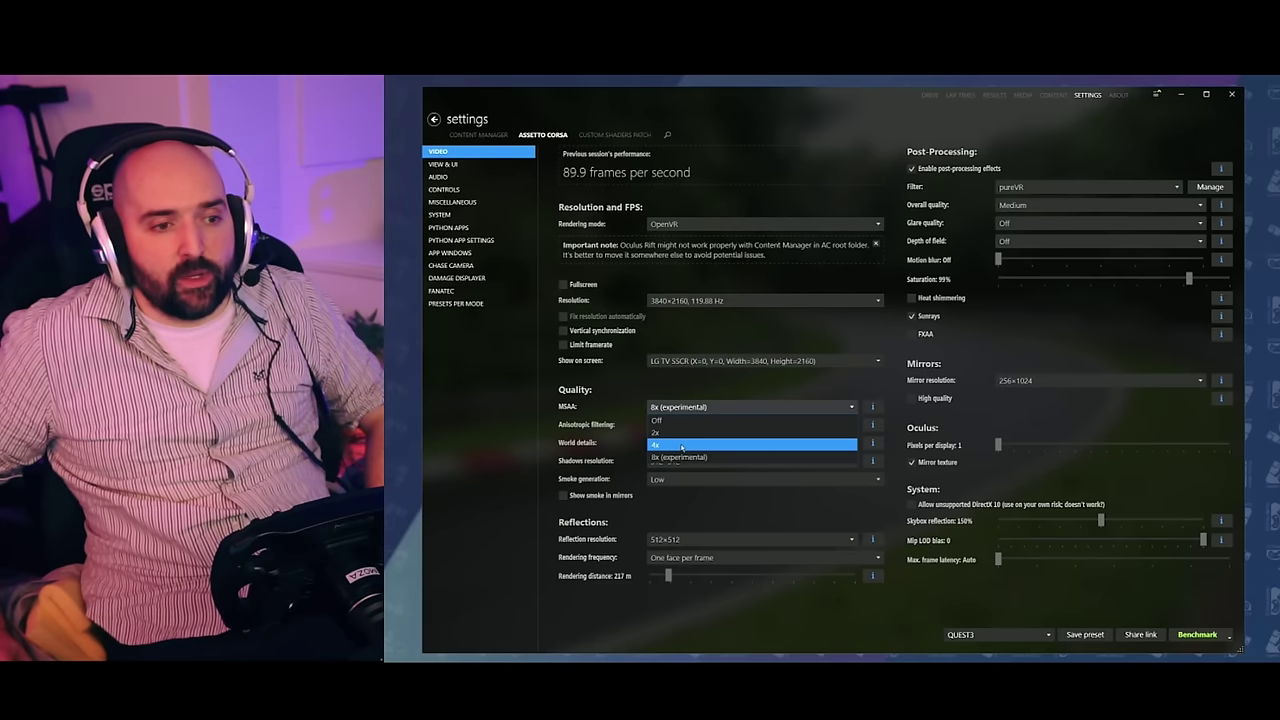
left_click(681, 445)
left_click(680, 407)
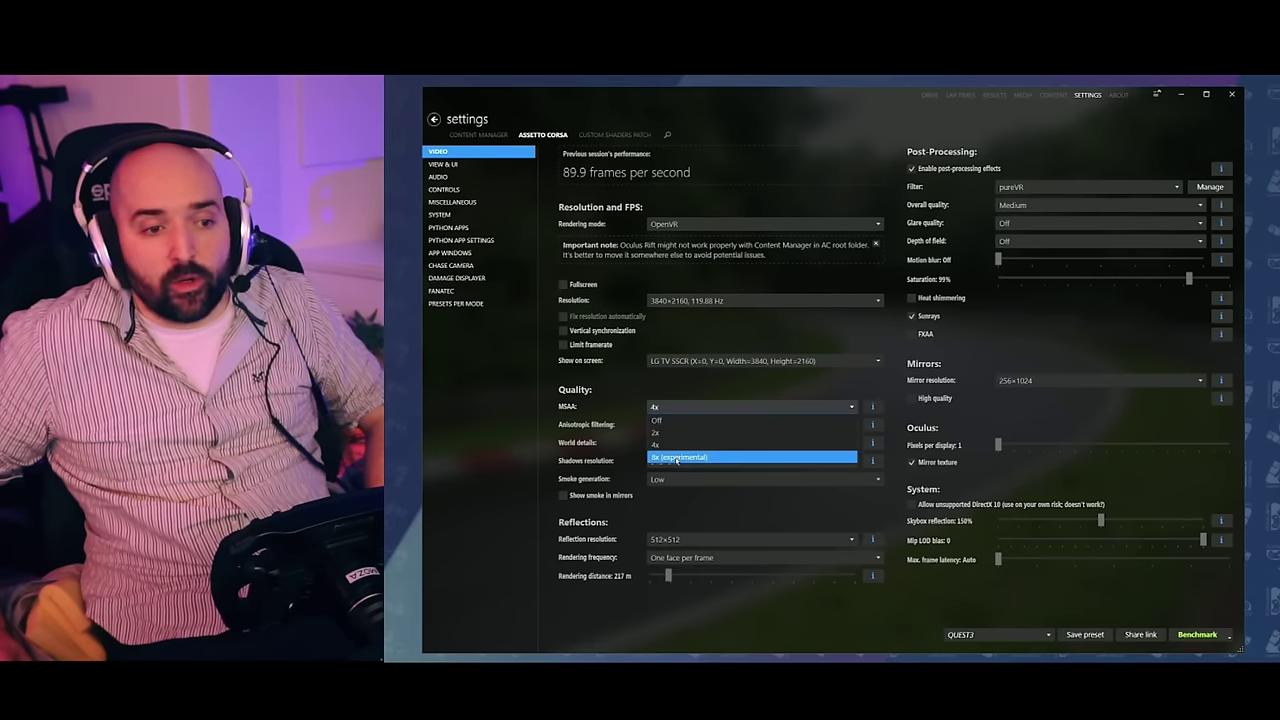
left_click(677, 457)
left_click(680, 407)
left_click(588, 410)
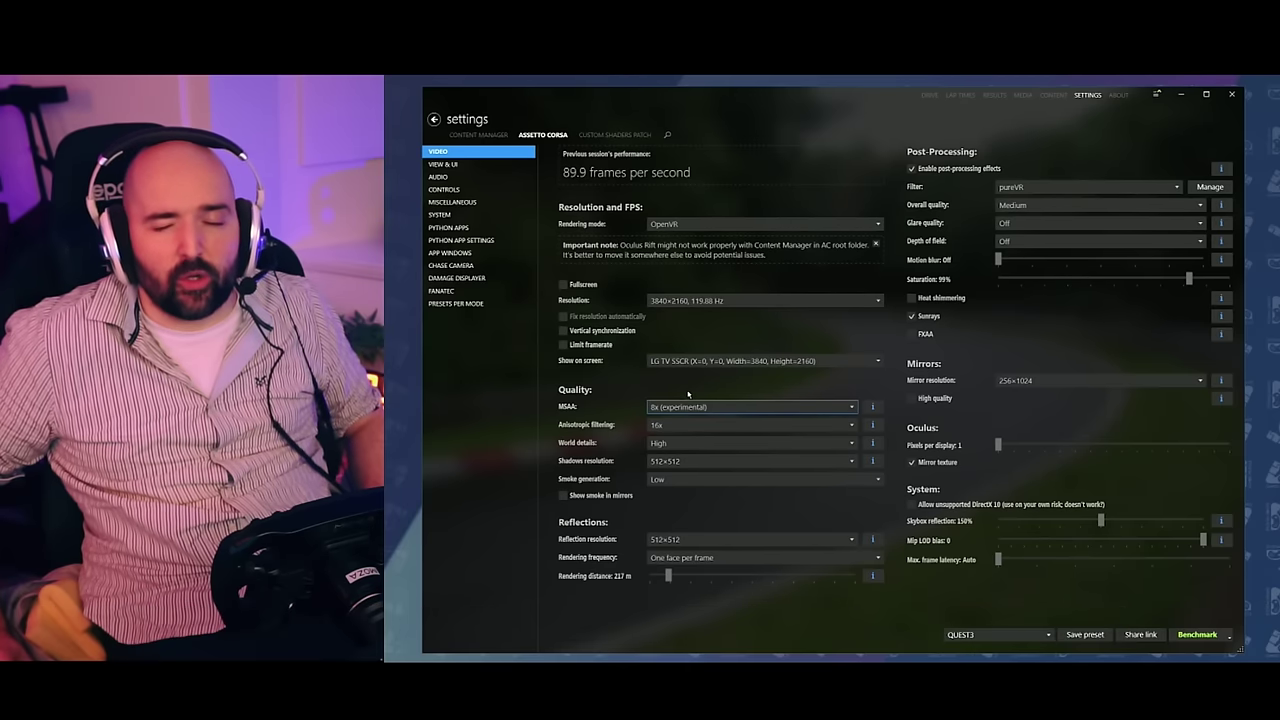
left_click(685, 404)
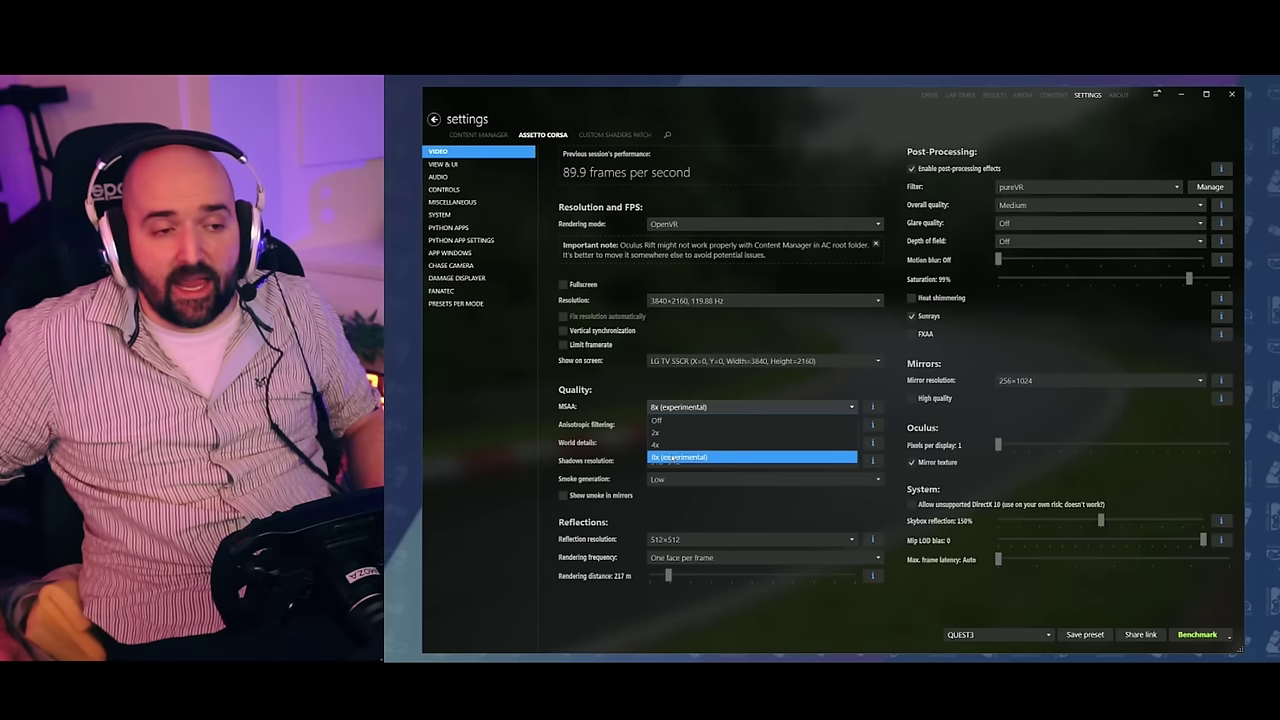
left_click(678, 457)
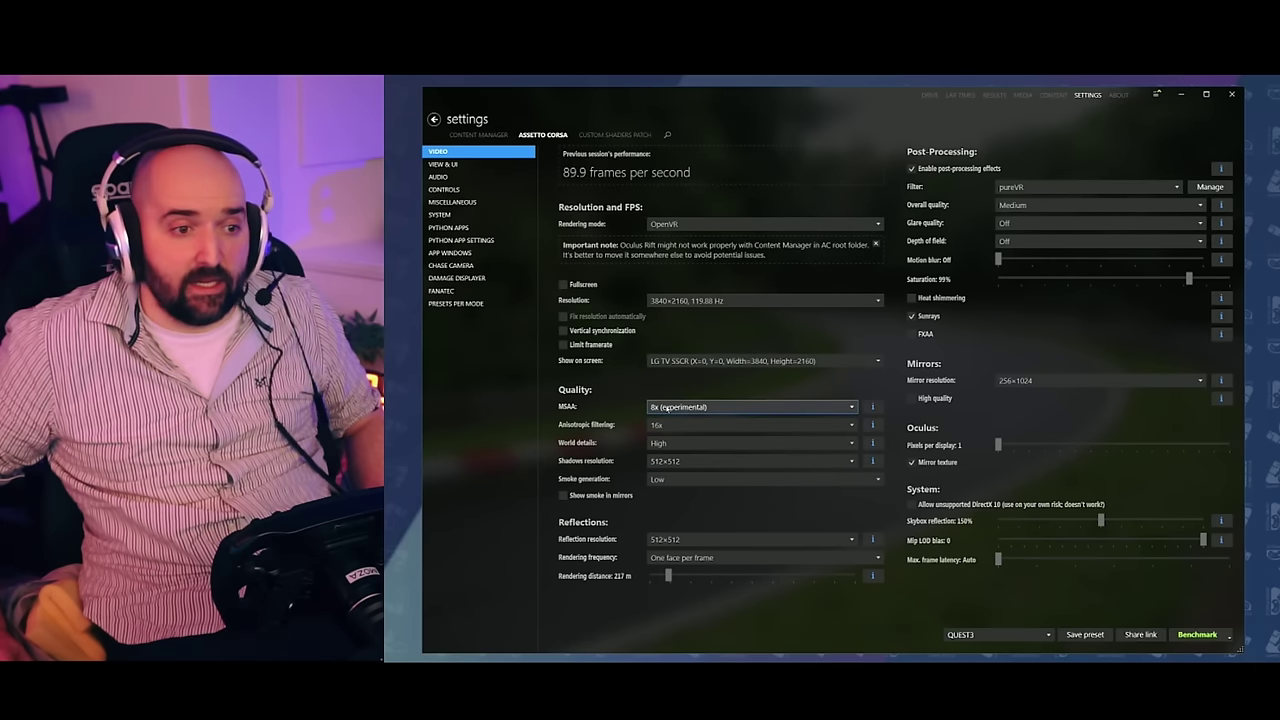
Step: Switch MSAA to 4x again and restore 8x (experimental)
left_click(690, 407)
left_click(672, 444)
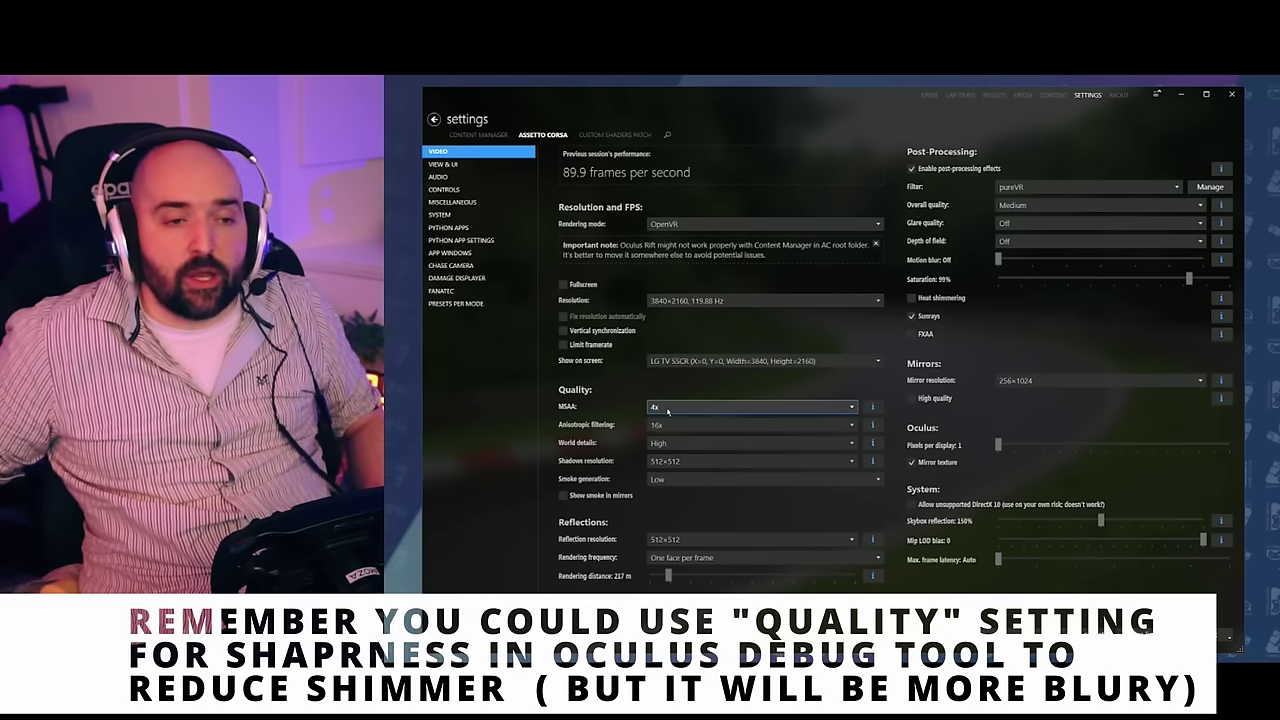
left_click(668, 408)
left_click(658, 456)
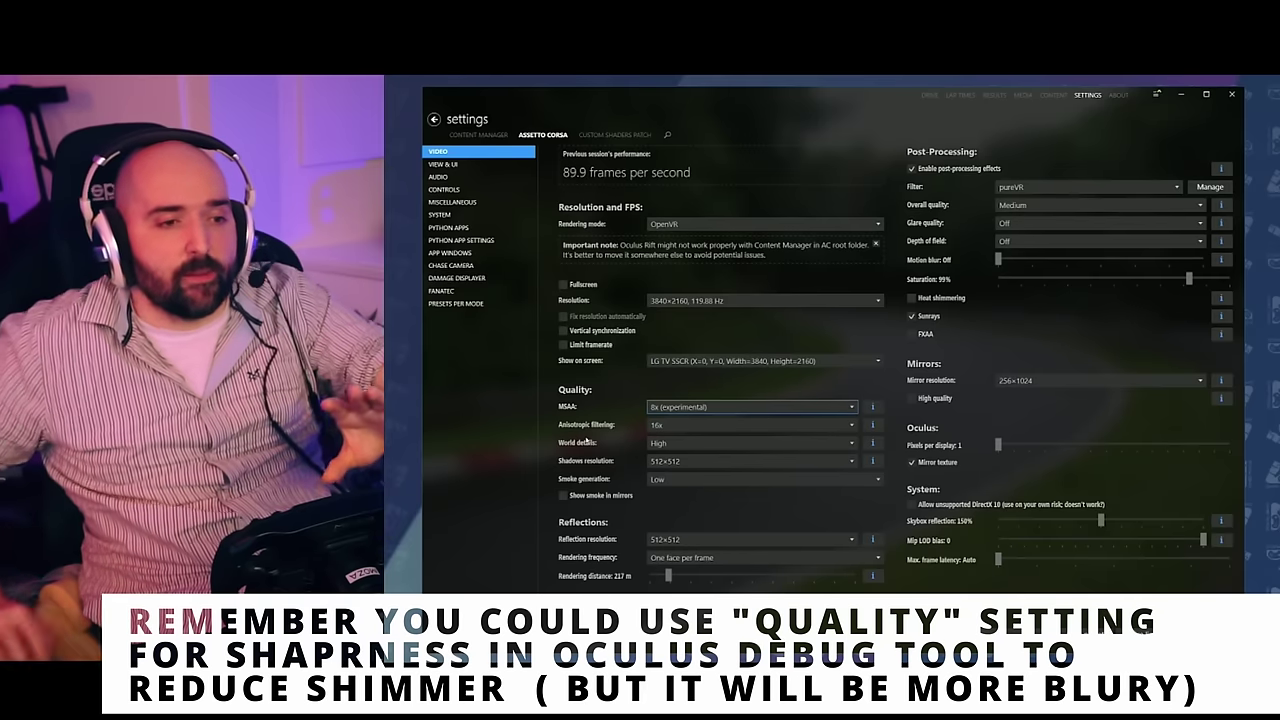
left_click(662, 408)
left_click(676, 411)
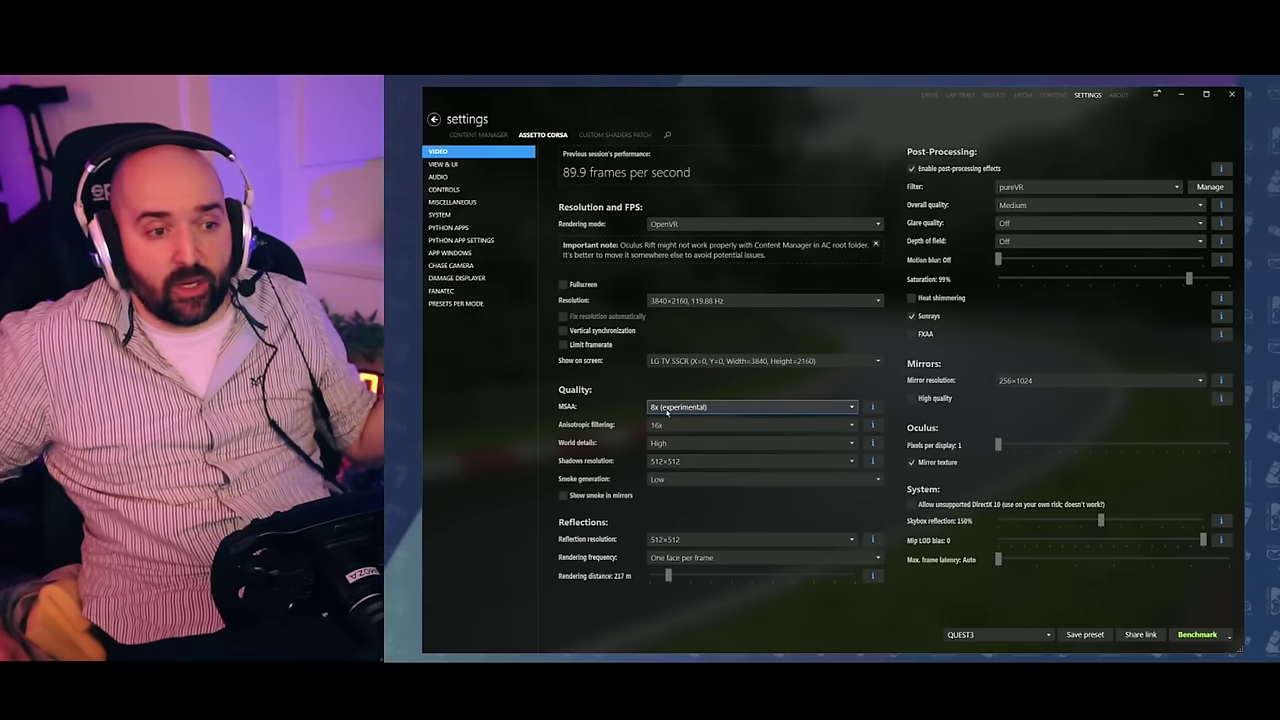
Step: Compare MSAA 4x with 8x once more and settle on 8x (experimental)
left_click(678, 408)
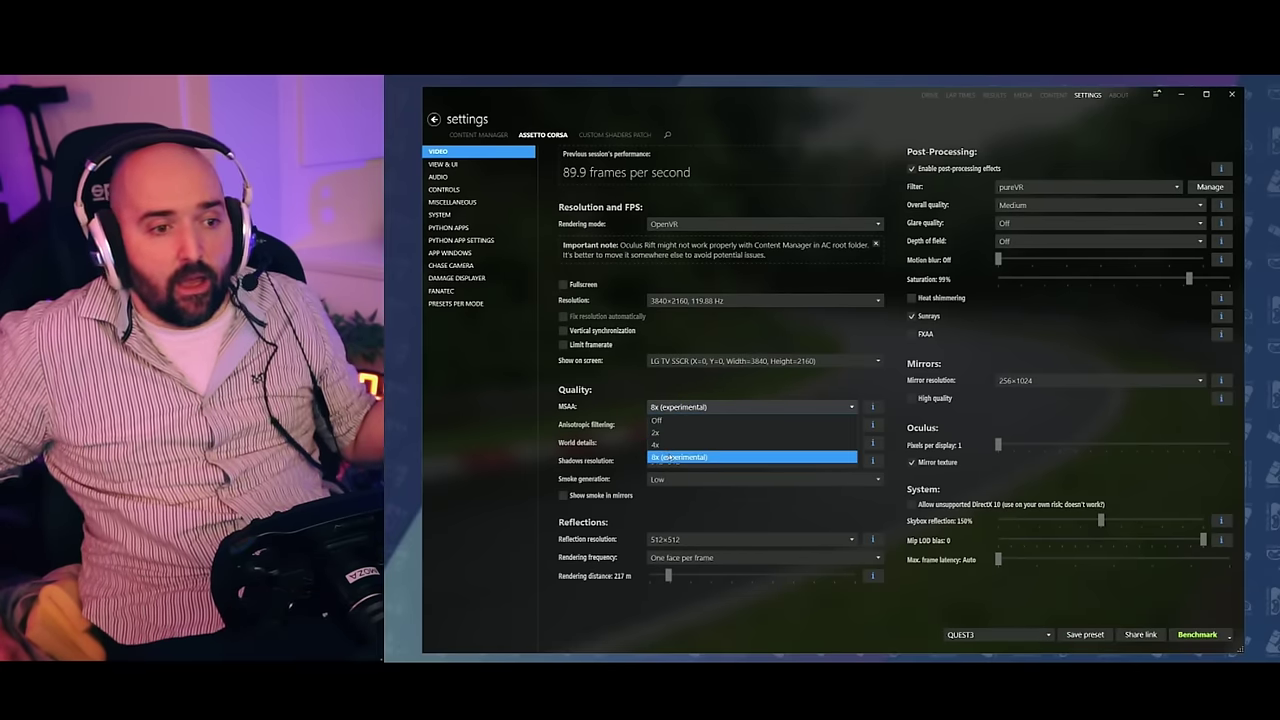
left_click(665, 457)
left_click(660, 407)
left_click(657, 444)
left_click(660, 408)
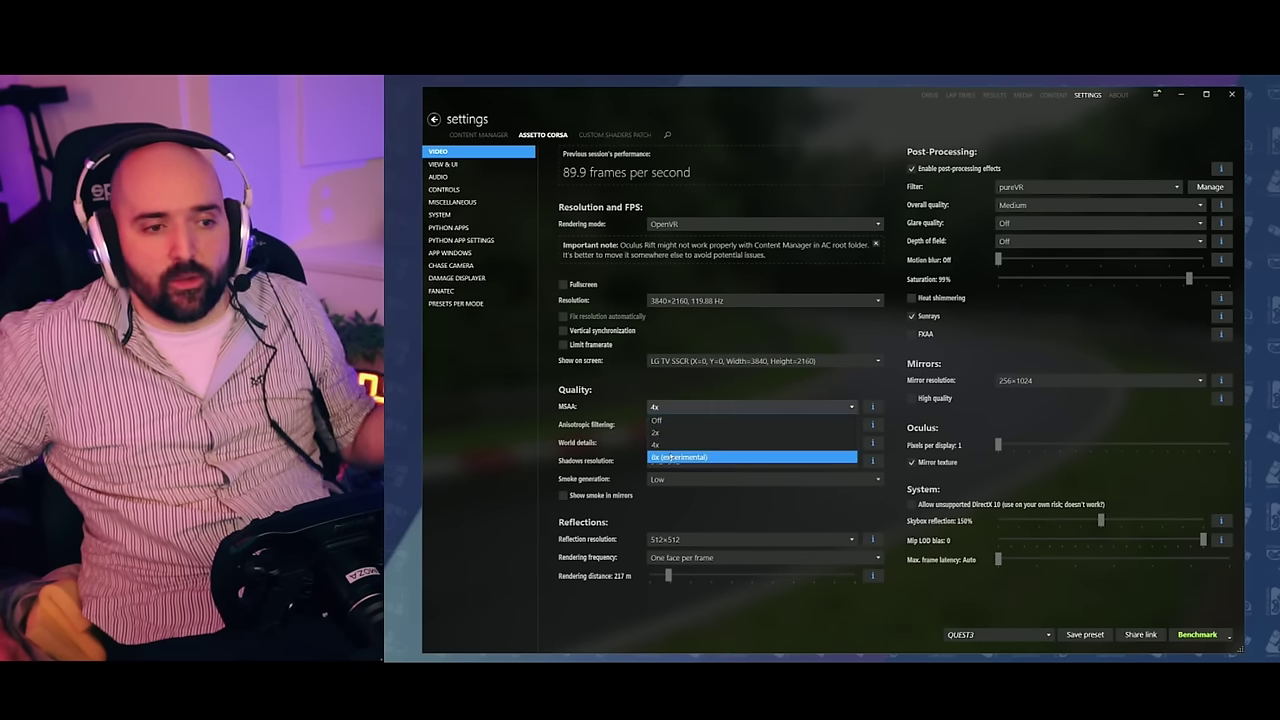
left_click(665, 457)
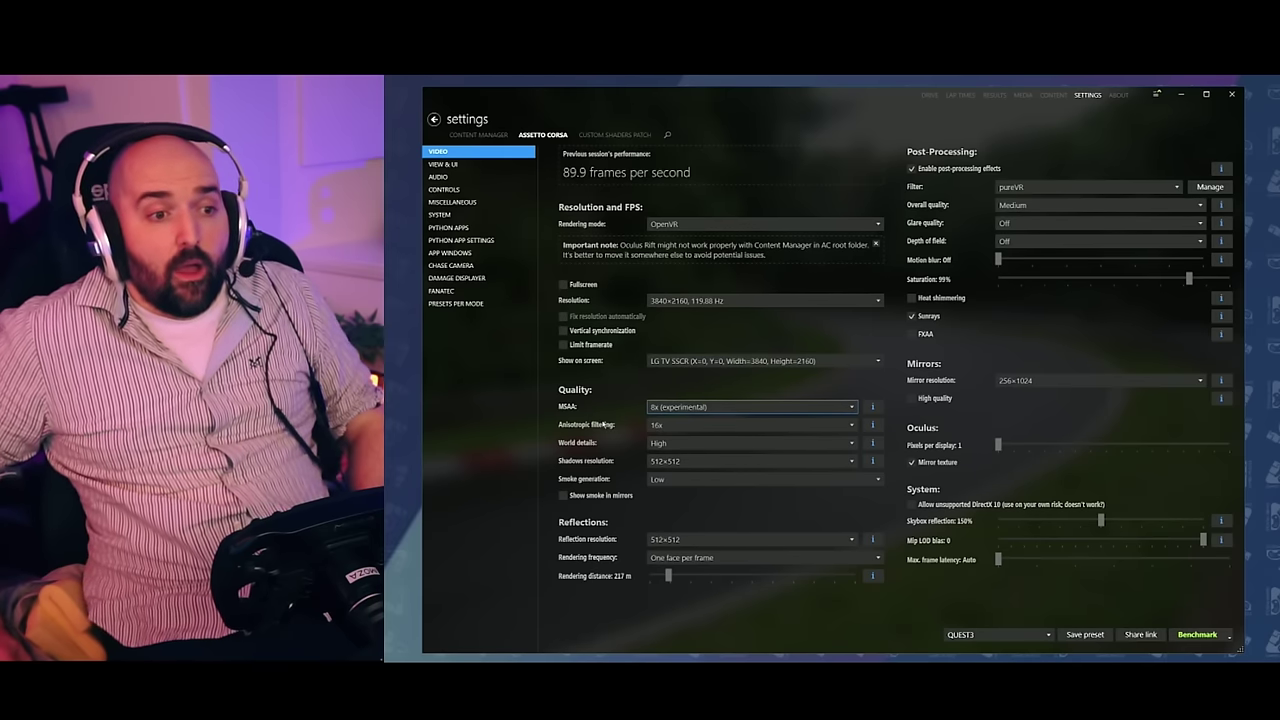
Step: Choose 16x for Anisotropic filtering in the Quality settings
left_click(660, 425)
left_click(662, 487)
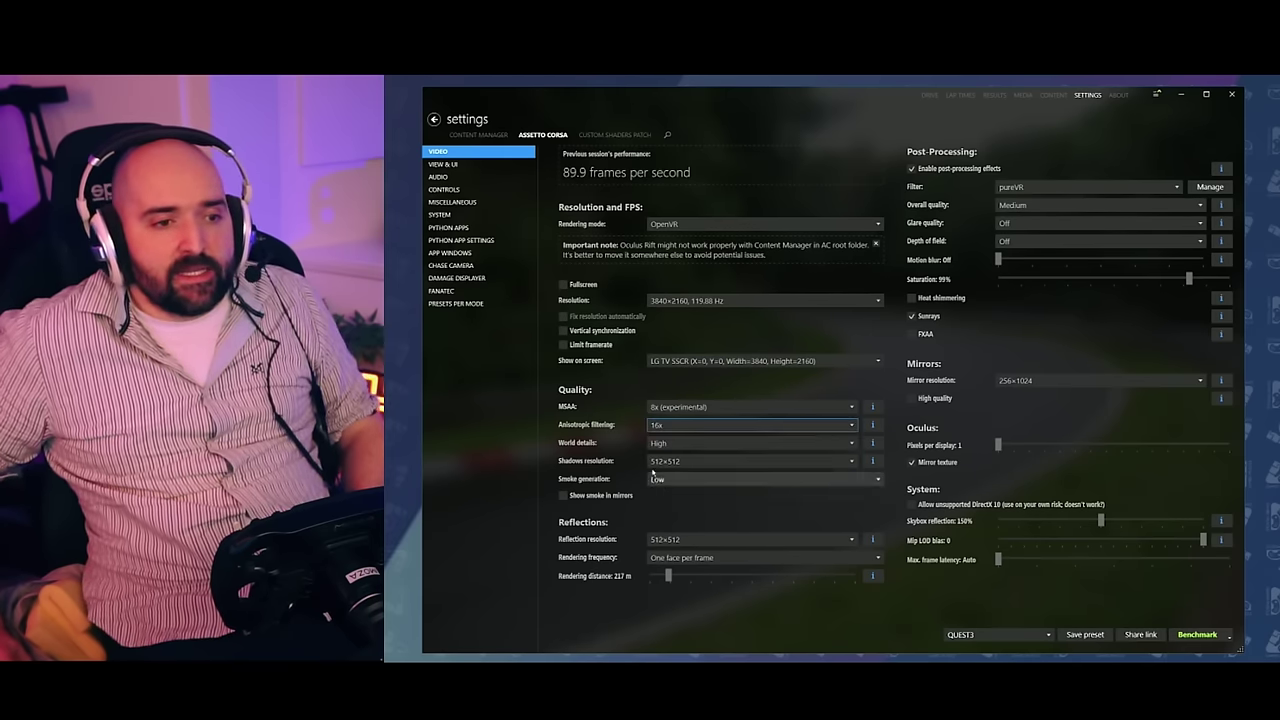
left_click(660, 427)
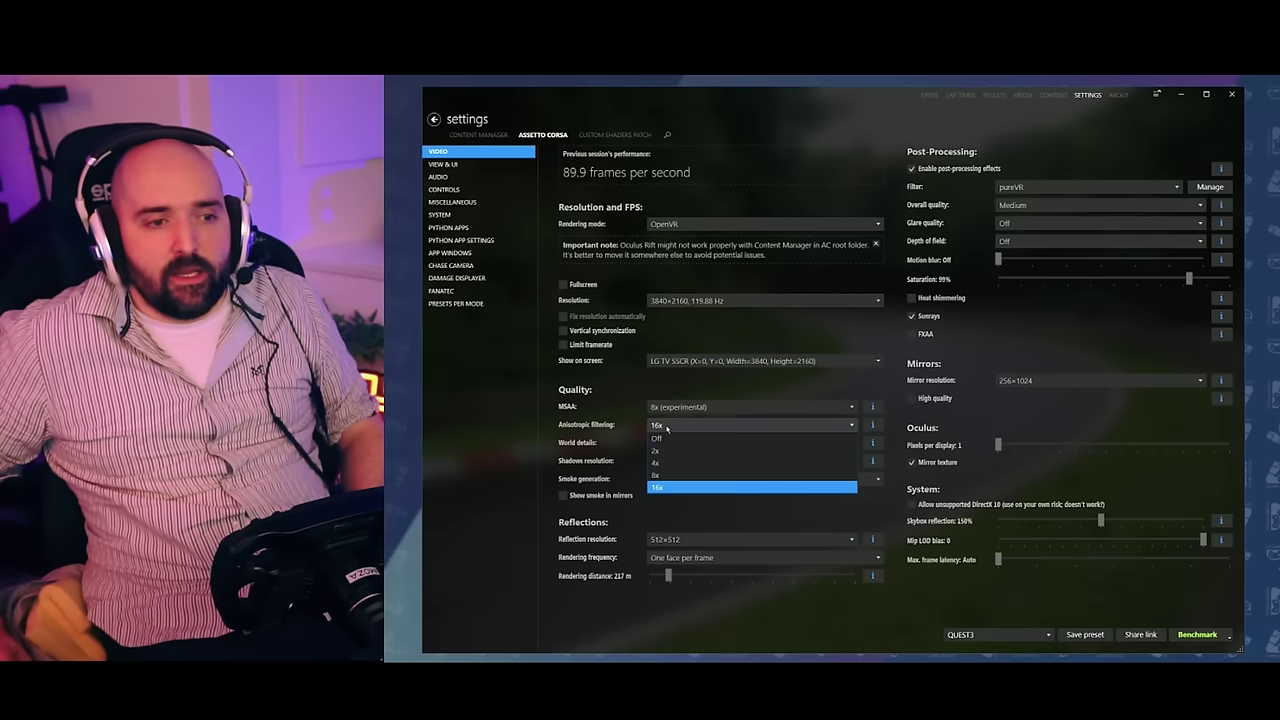
left_click(660, 426)
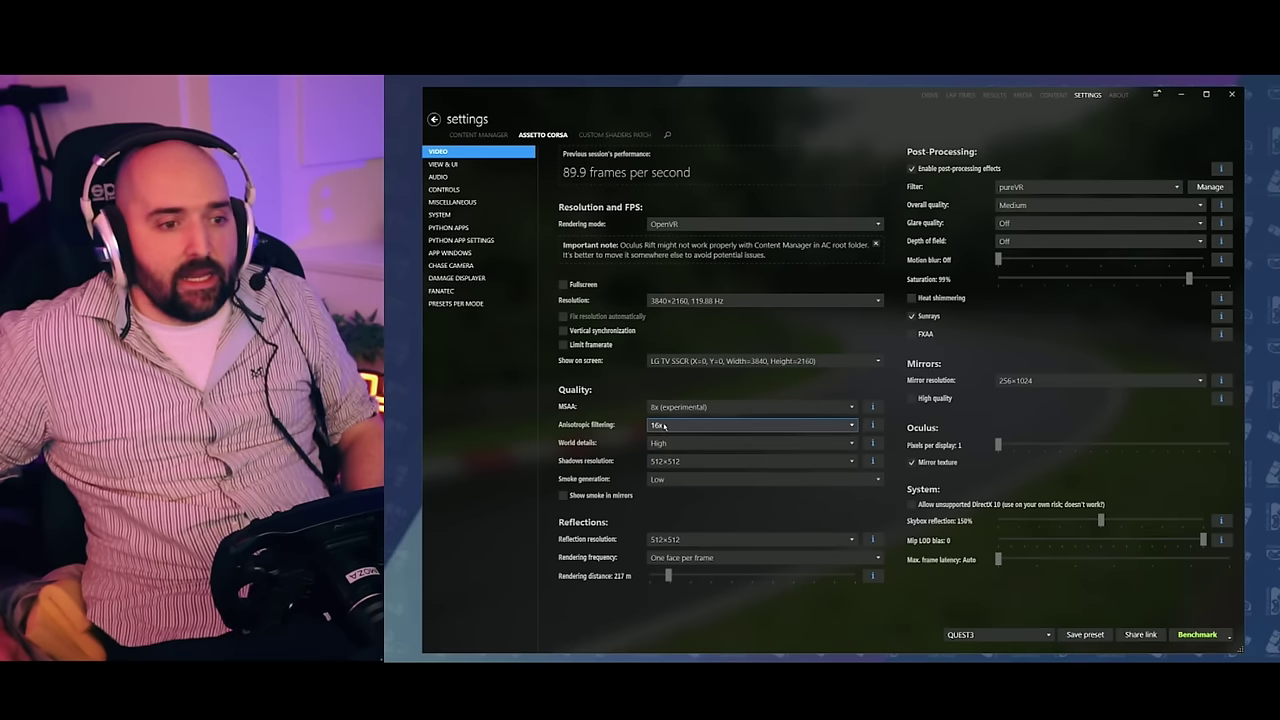
Step: Reopen the Anisotropic filtering options and keep 16x selected
left_click(664, 426)
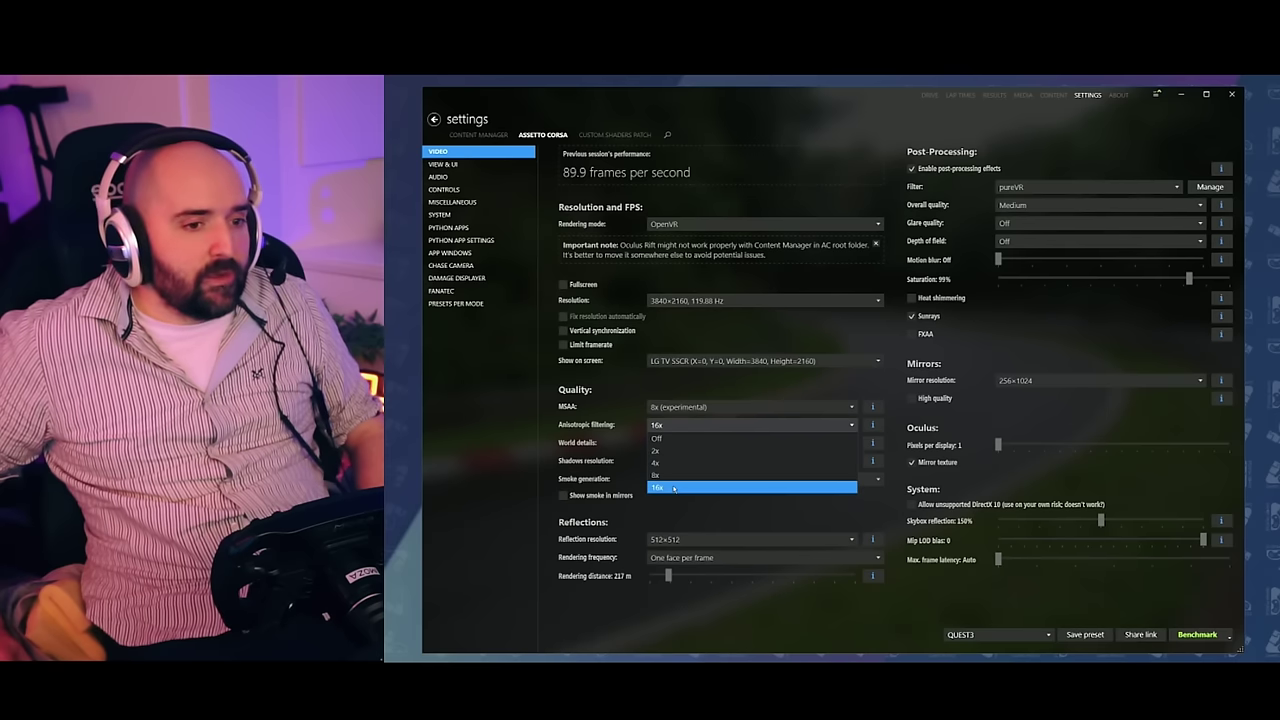
left_click(674, 488)
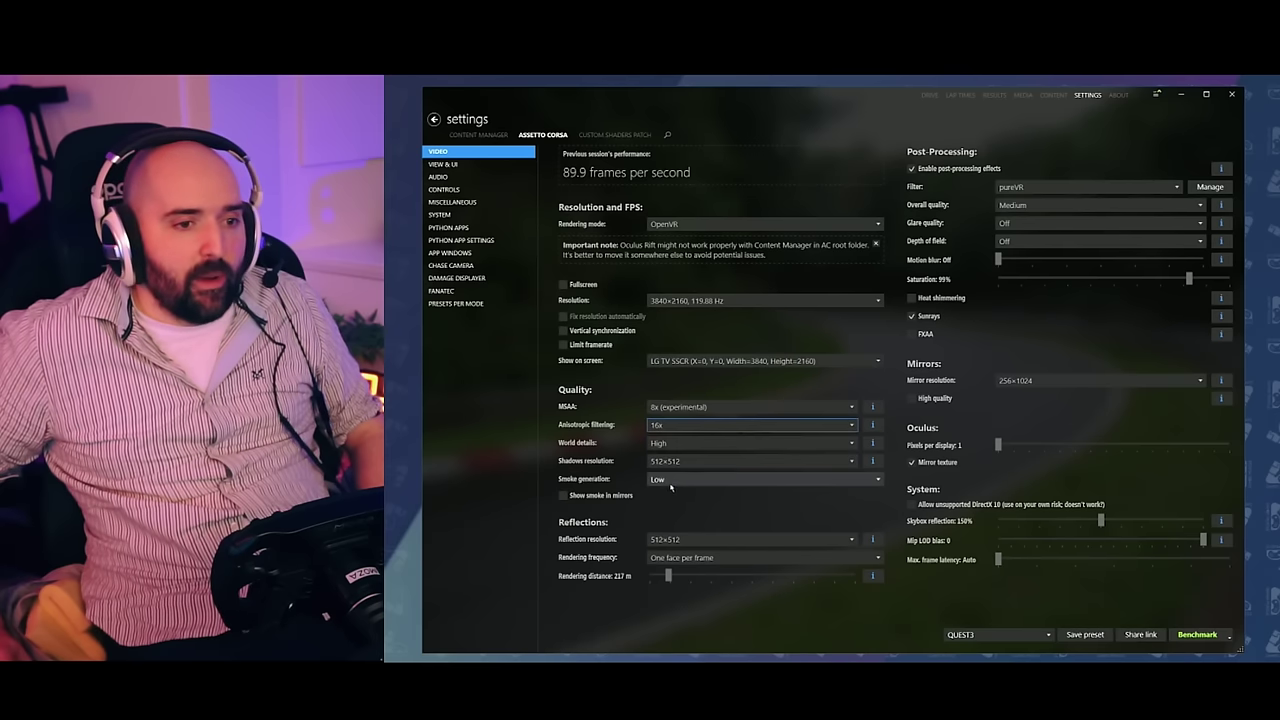
left_click(667, 427)
left_click(670, 484)
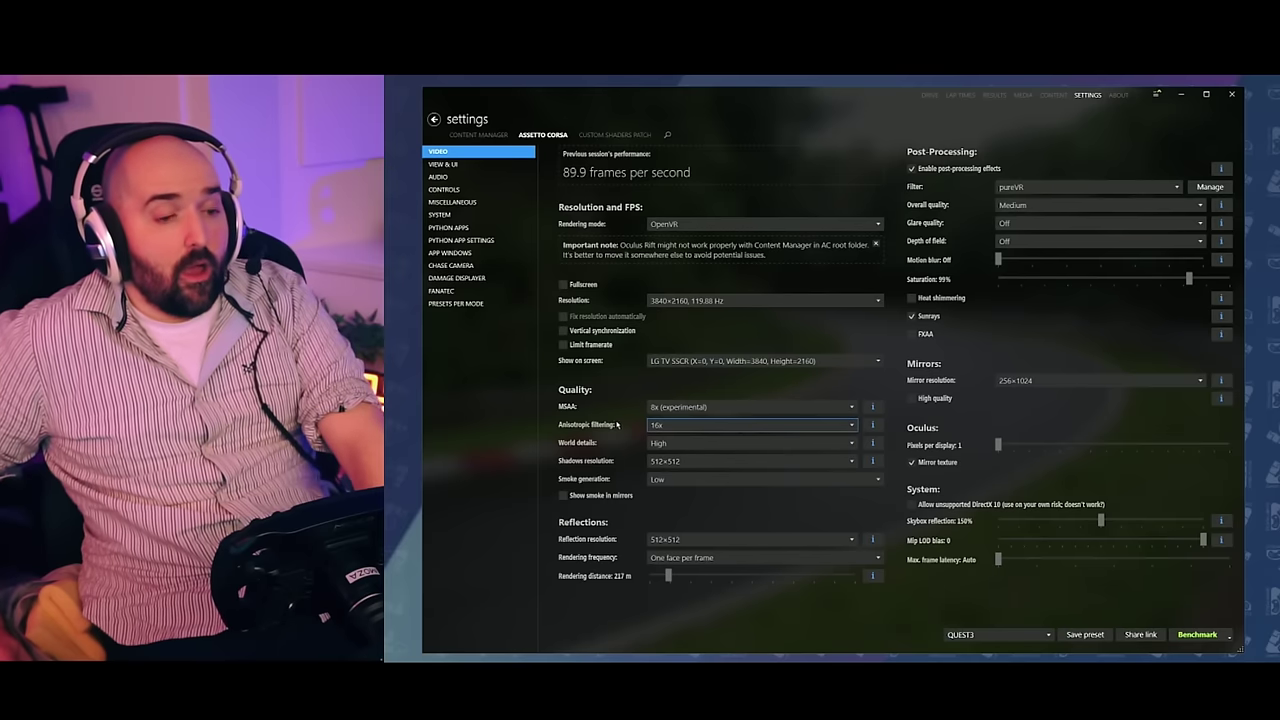
Step: Choose High for World details in the Quality settings
left_click(670, 443)
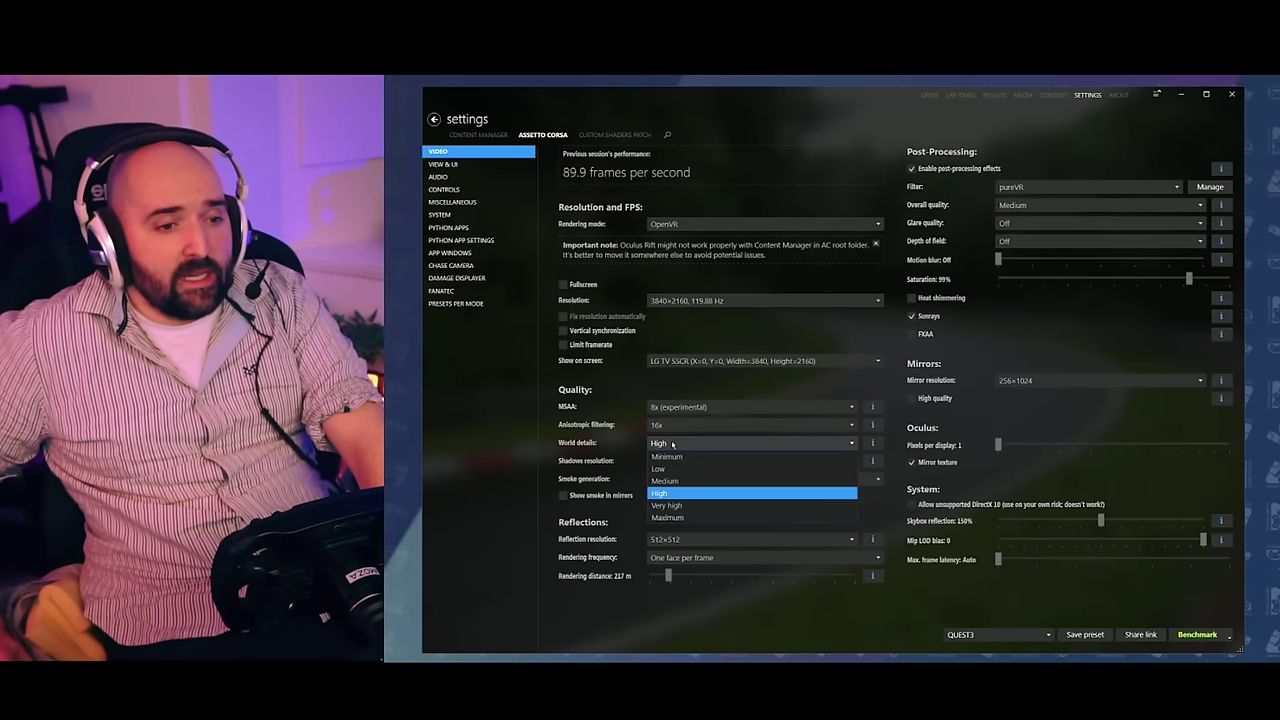
left_click(680, 494)
left_click(670, 443)
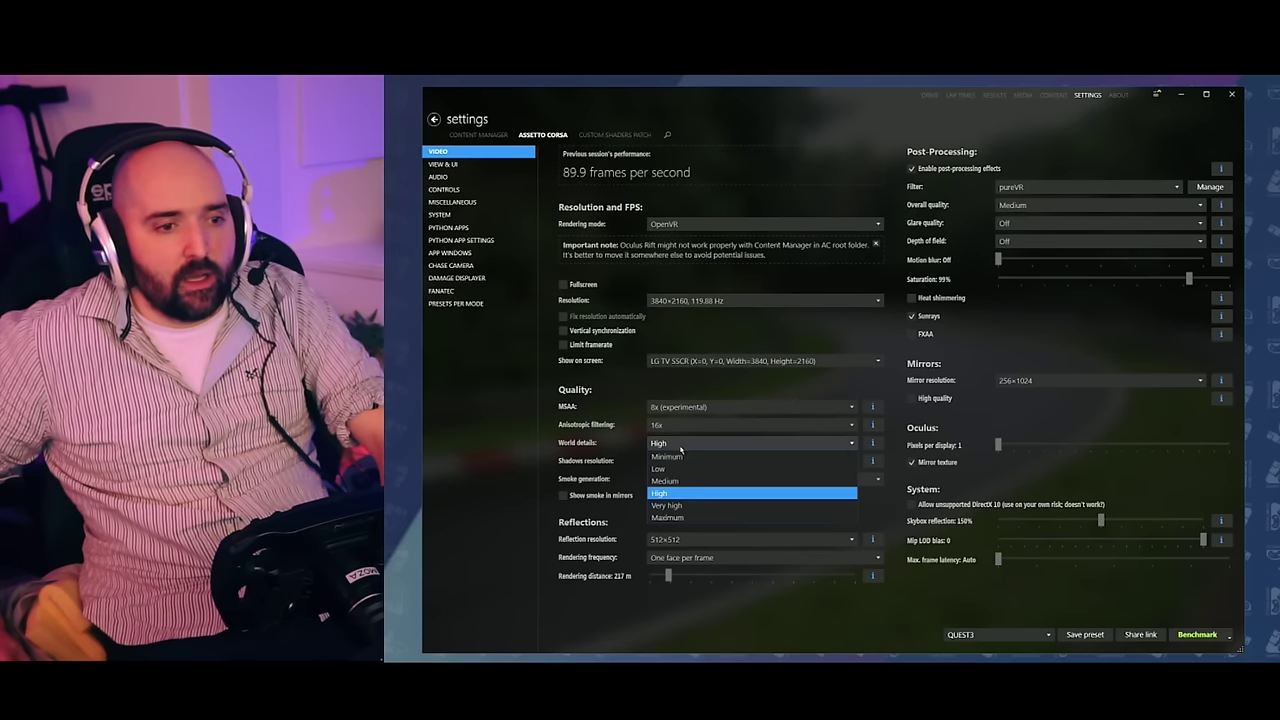
left_click(665, 494)
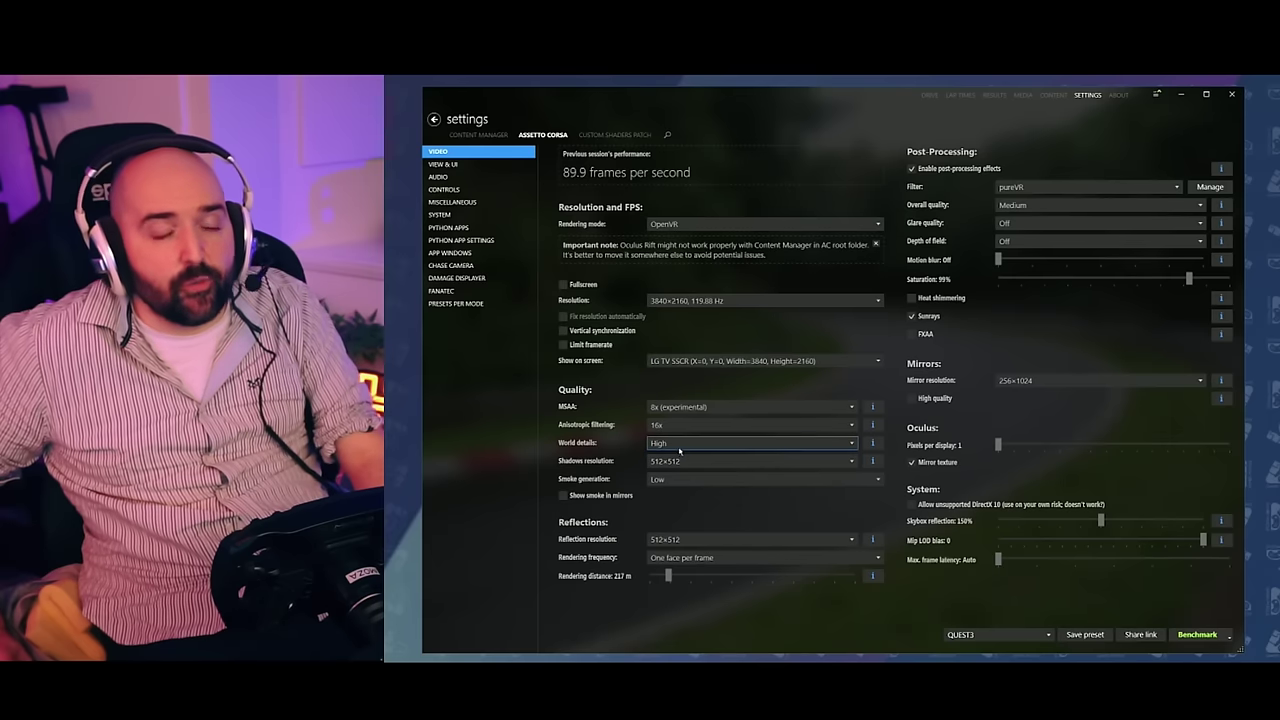
left_click(689, 446)
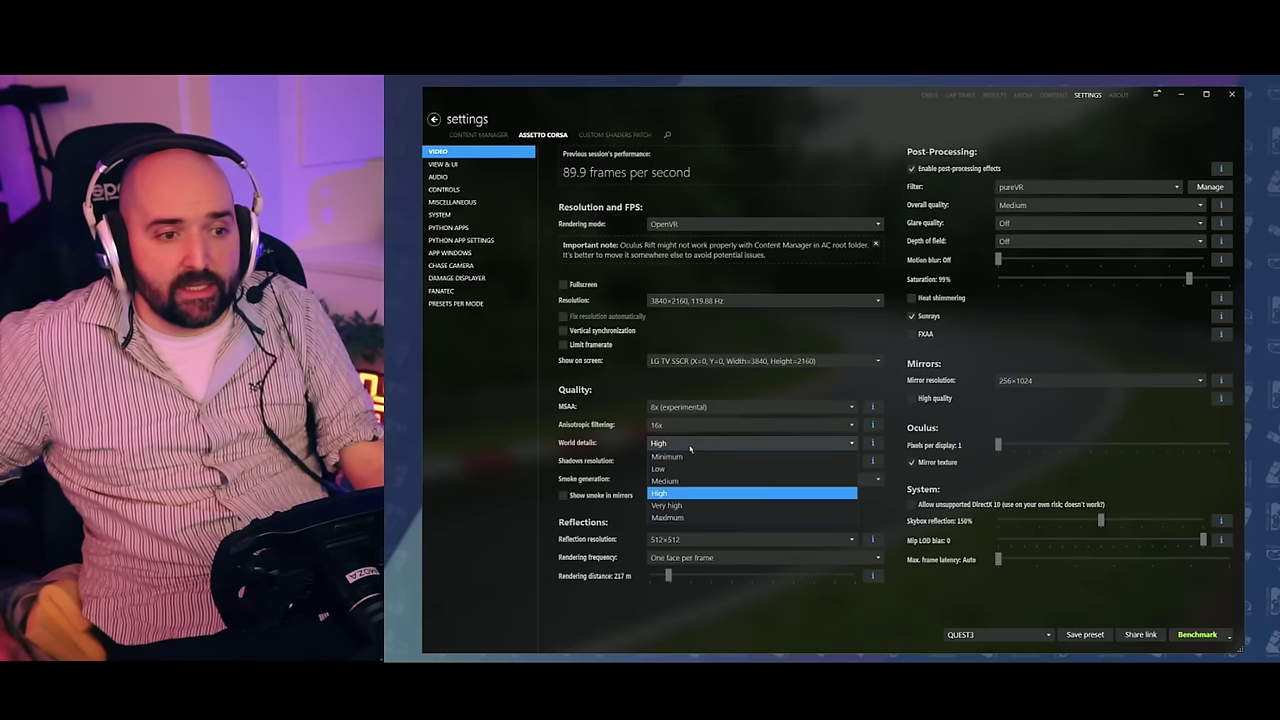
key("Up")
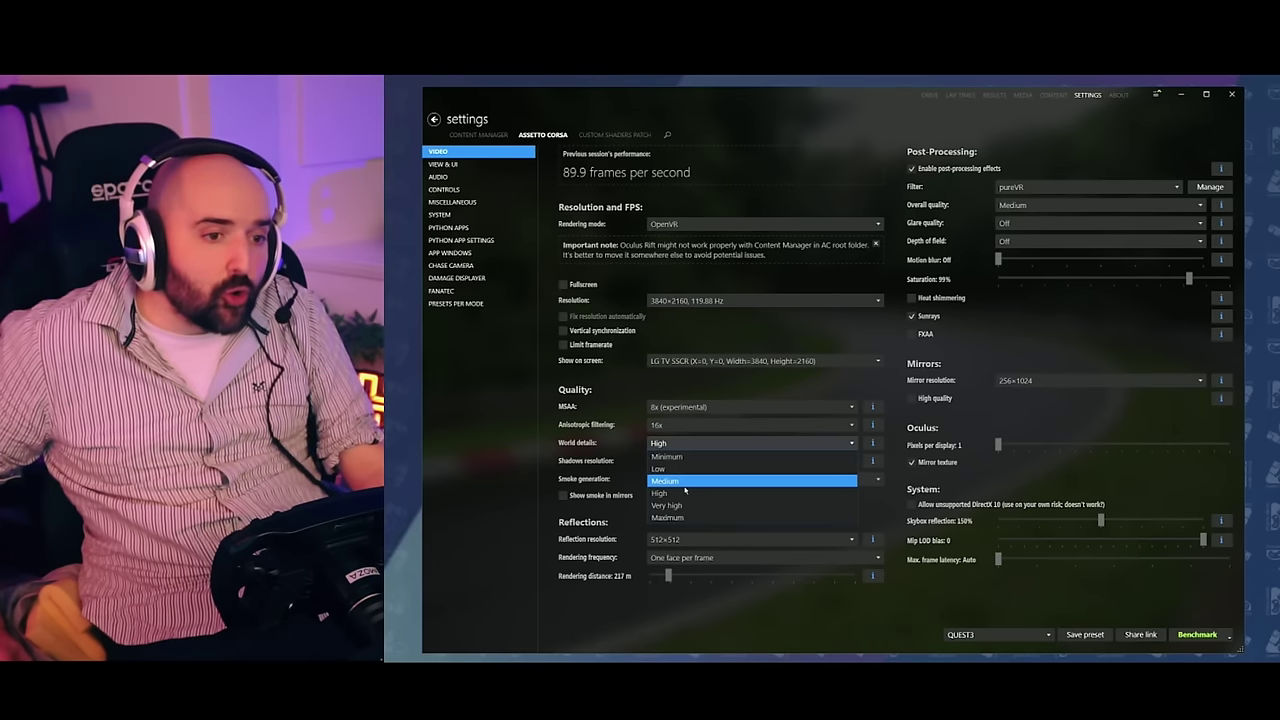
left_click(686, 492)
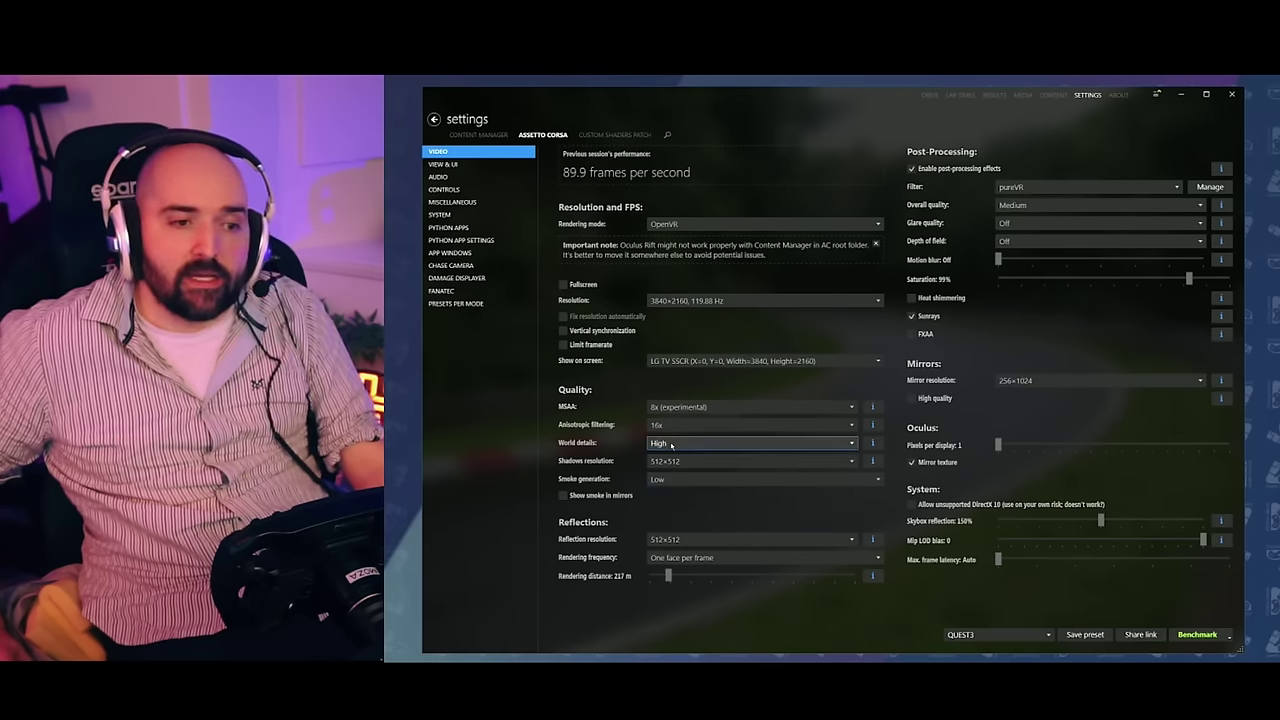
Step: Review the World details levels again and keep High selected
left_click(669, 444)
left_click(668, 491)
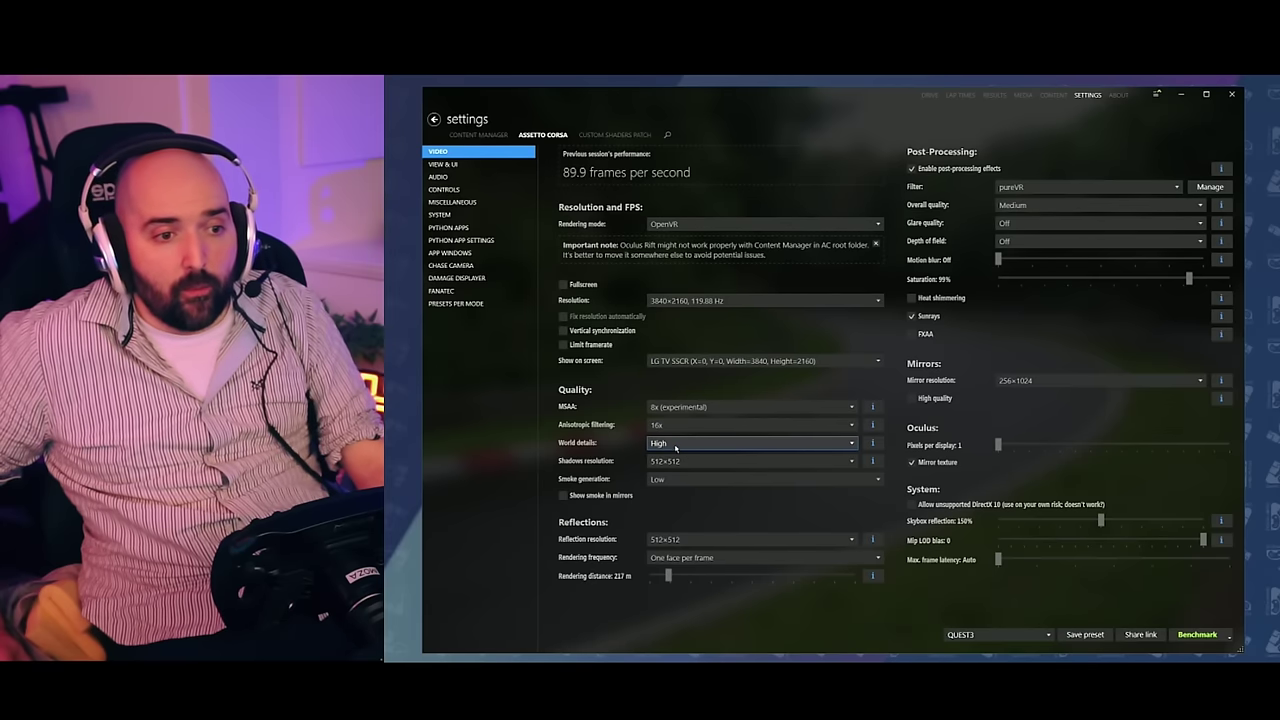
left_click(672, 445)
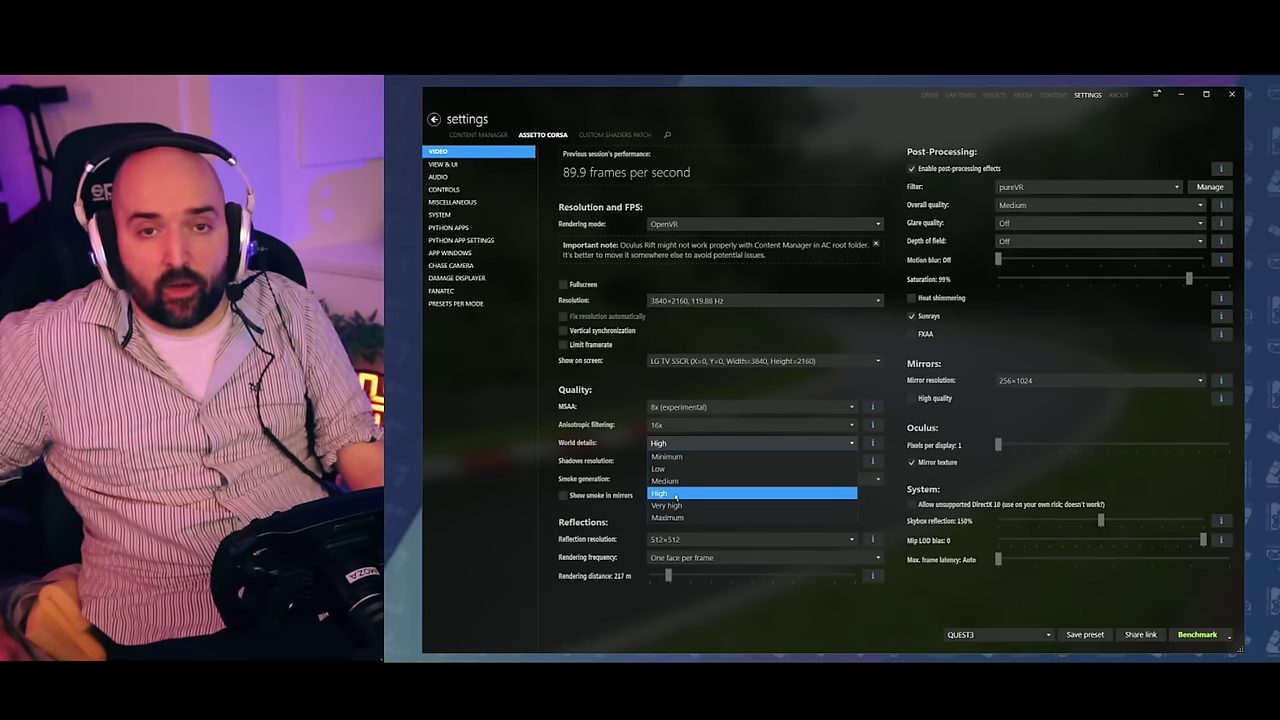
left_click(676, 494)
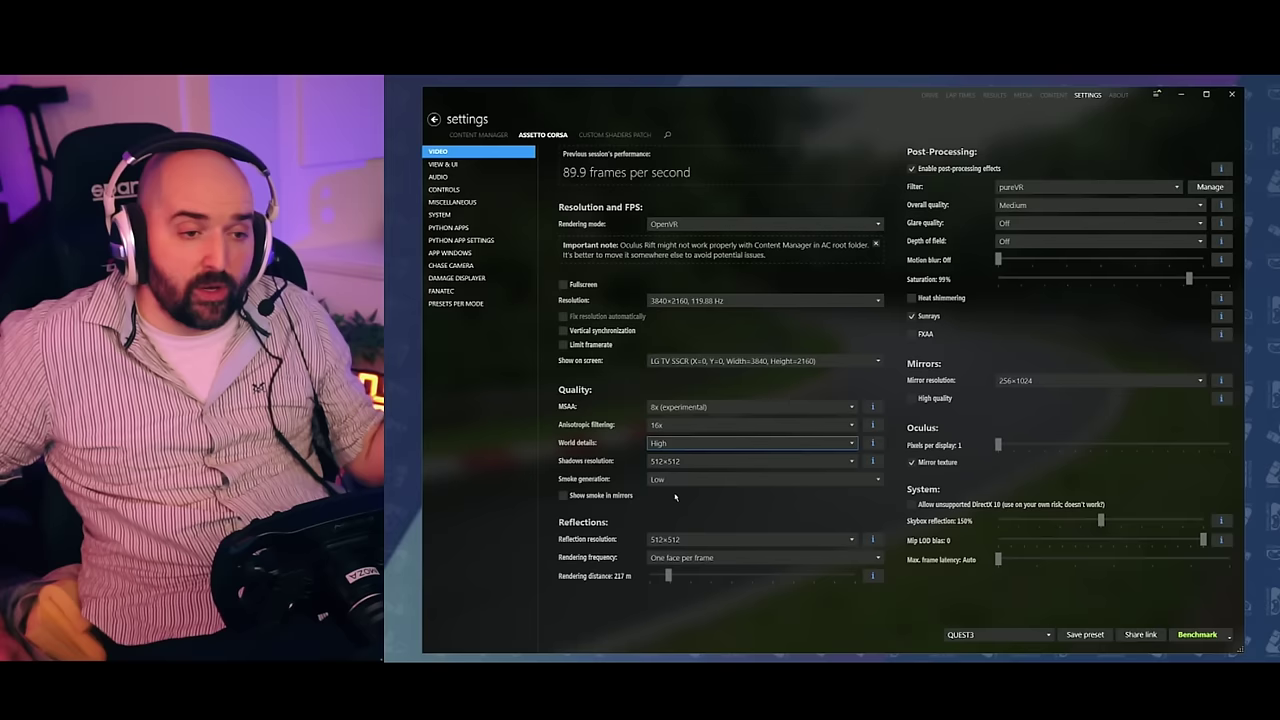
left_click(684, 460)
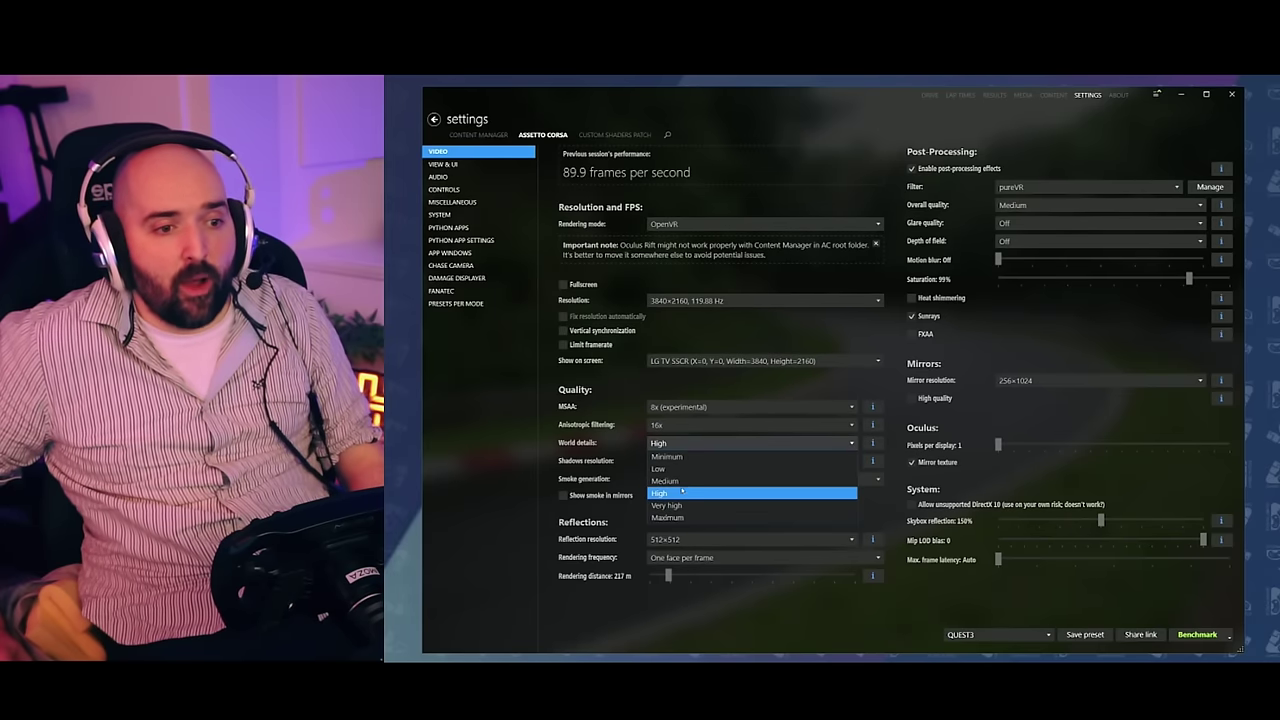
left_click(682, 470)
left_click(680, 478)
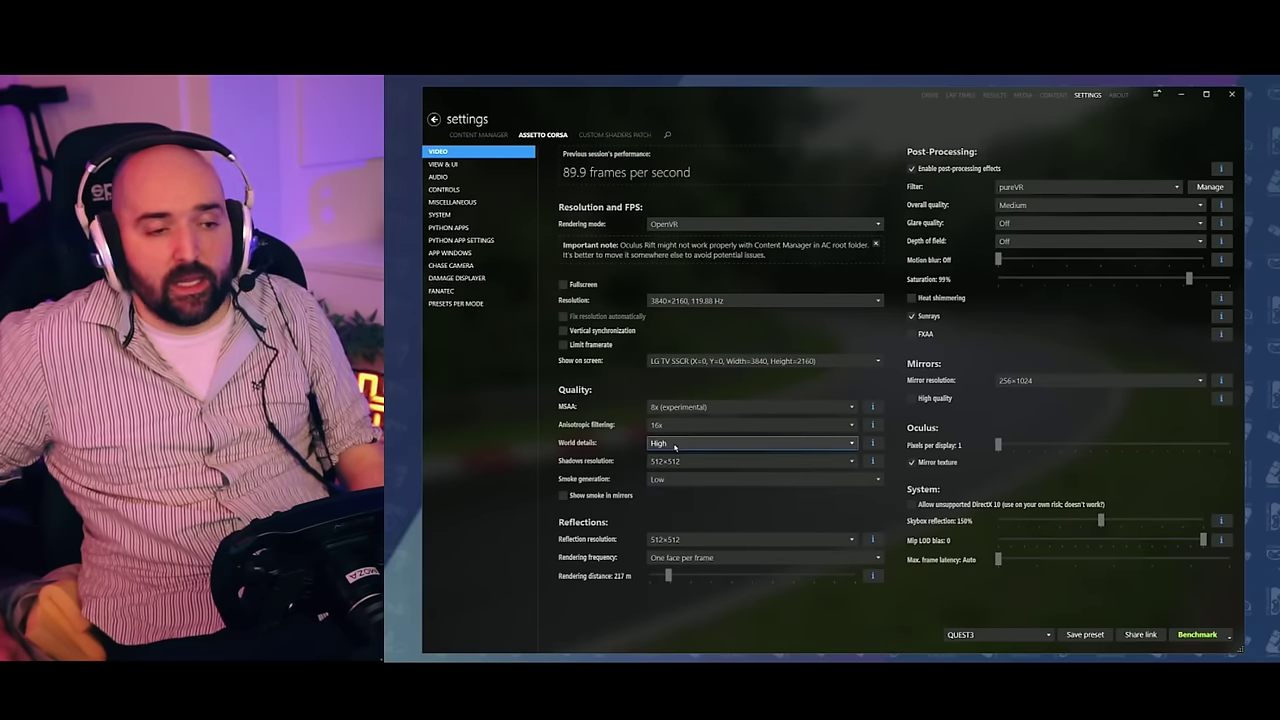
left_click(675, 447)
left_click(665, 492)
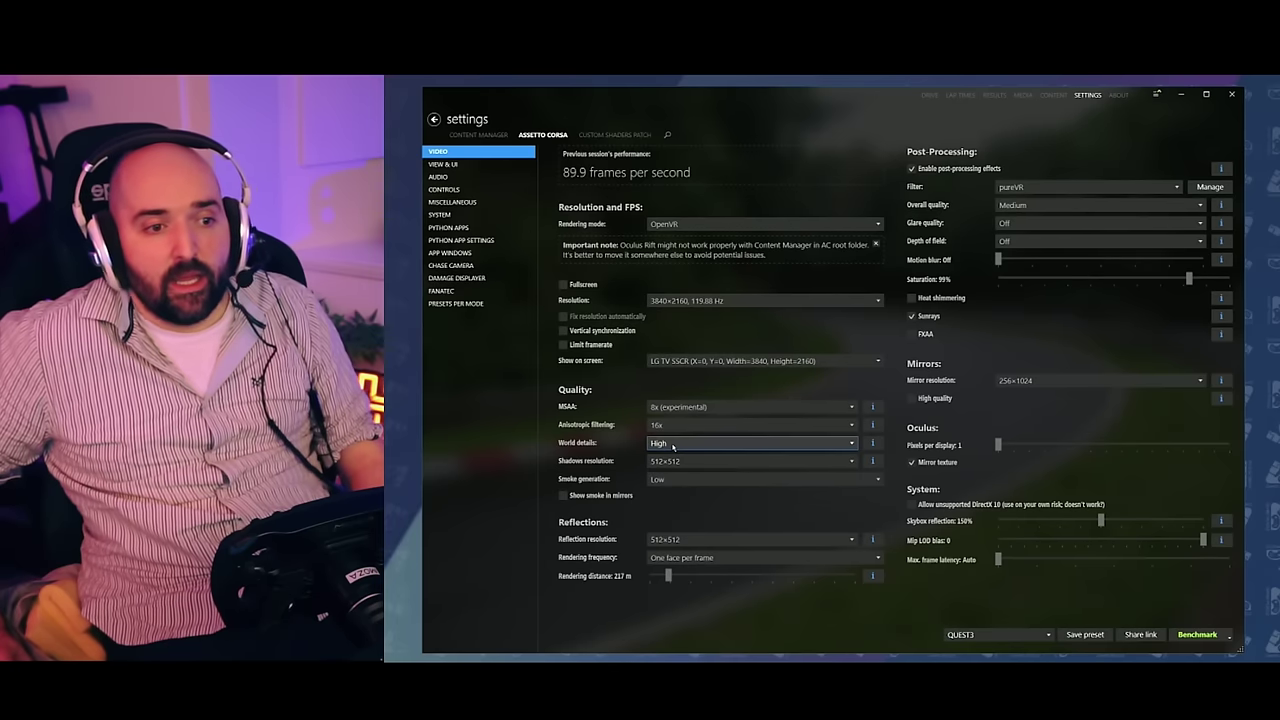
left_click(670, 444)
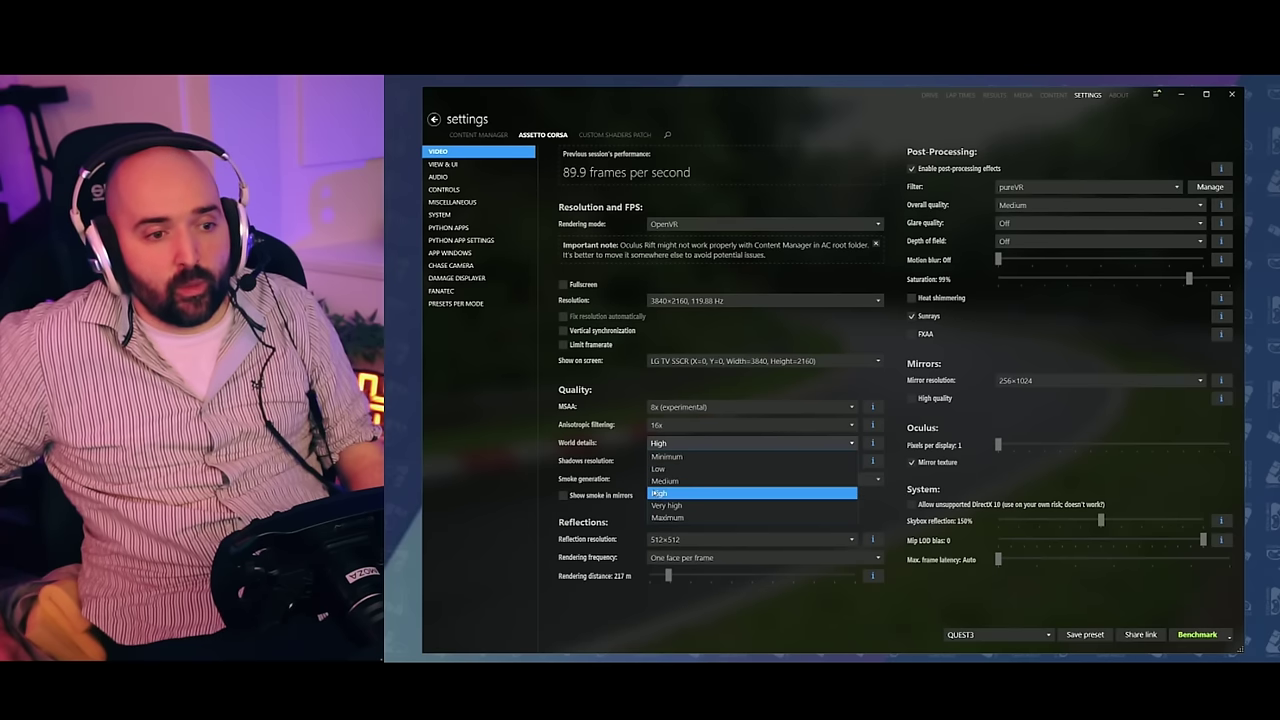
left_click(662, 494)
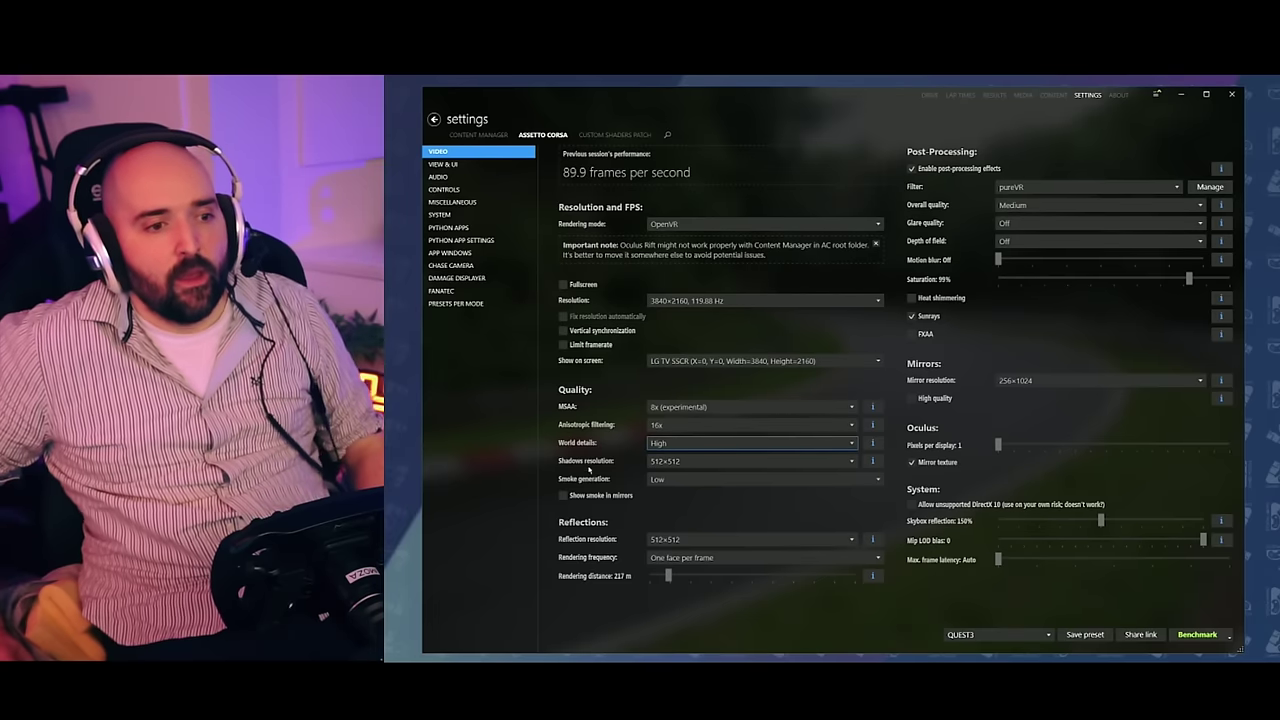
Step: Choose 512×512 for Shadows resolution and keep Smoke generation at Low
left_click(700, 461)
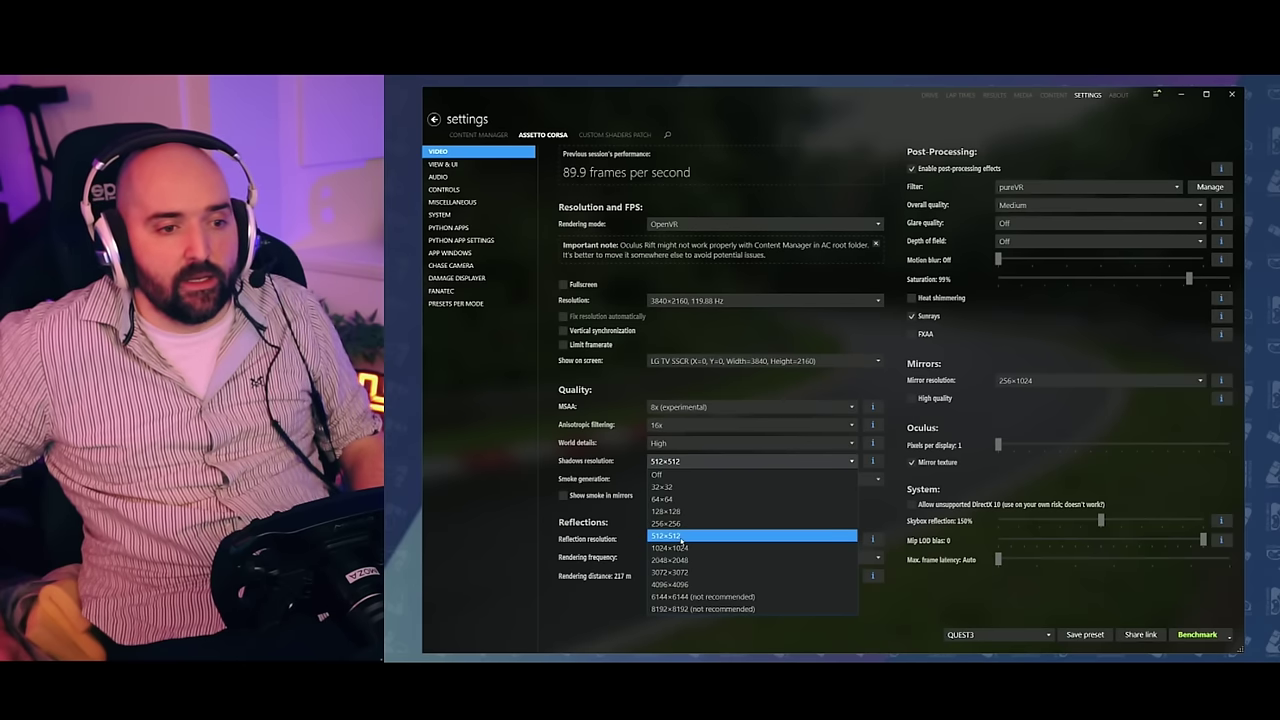
left_click(681, 541)
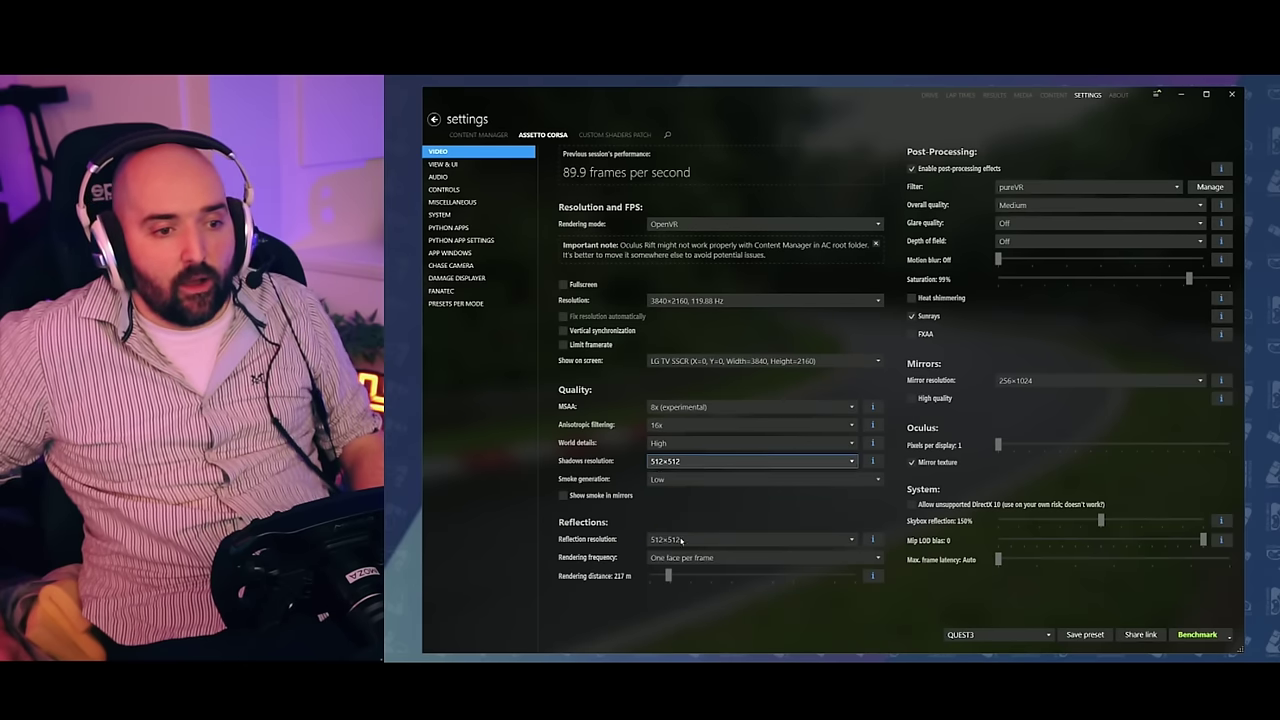
left_click(703, 464)
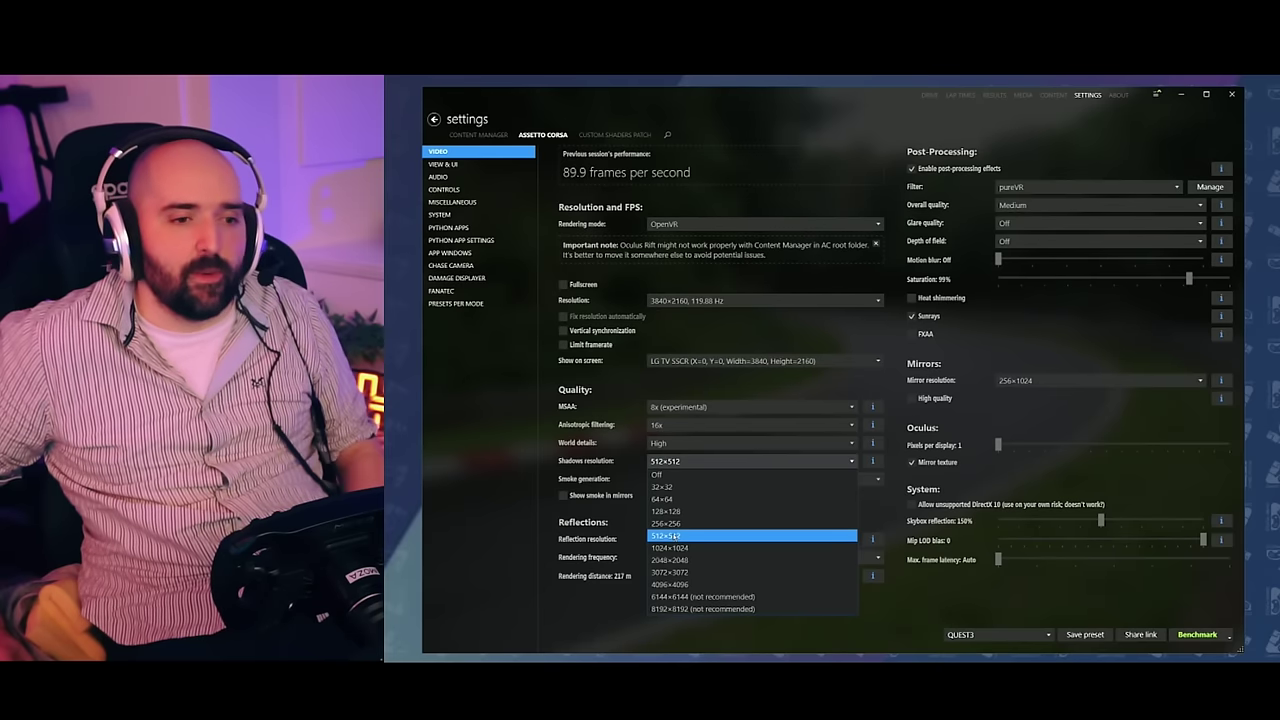
left_click(667, 537)
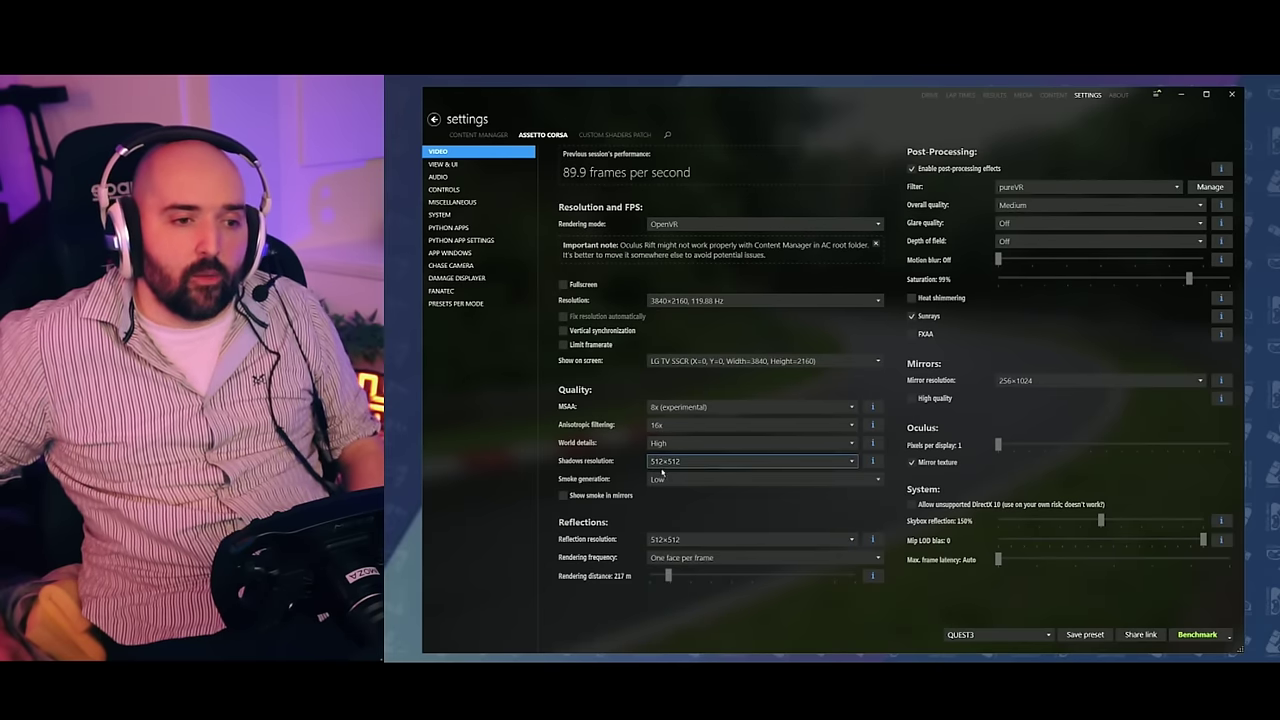
left_click(671, 462)
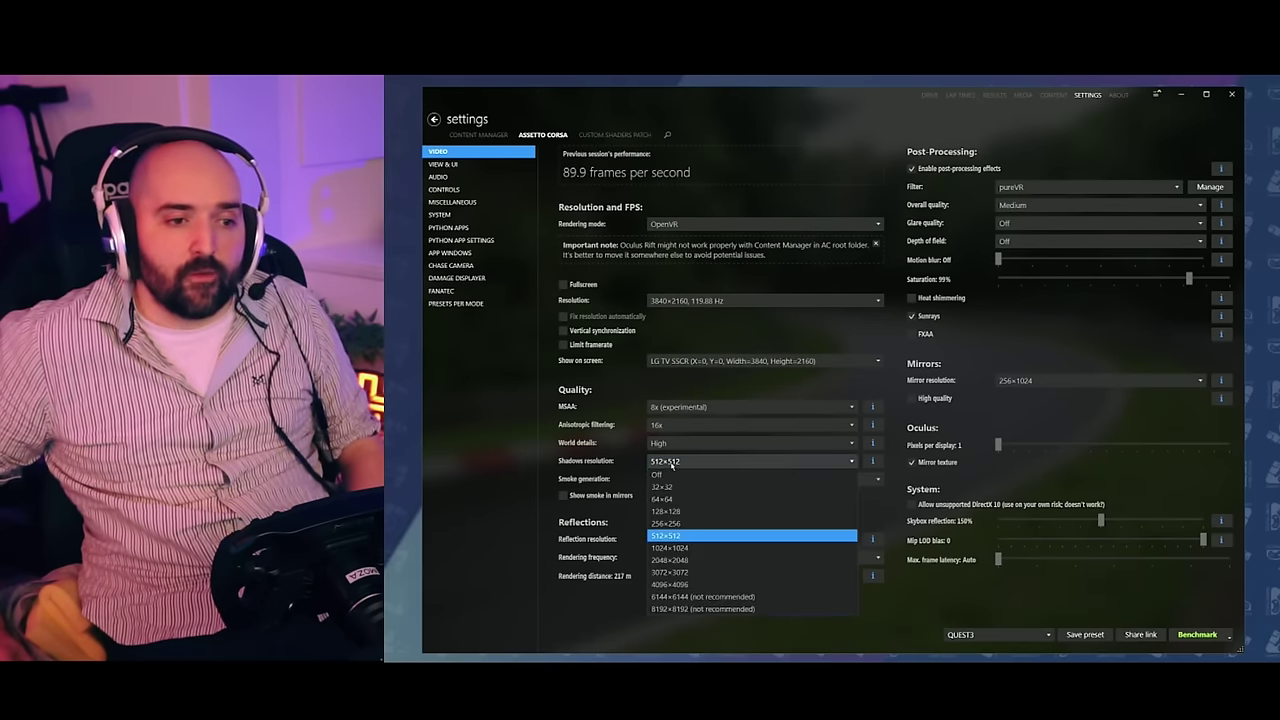
left_click(683, 538)
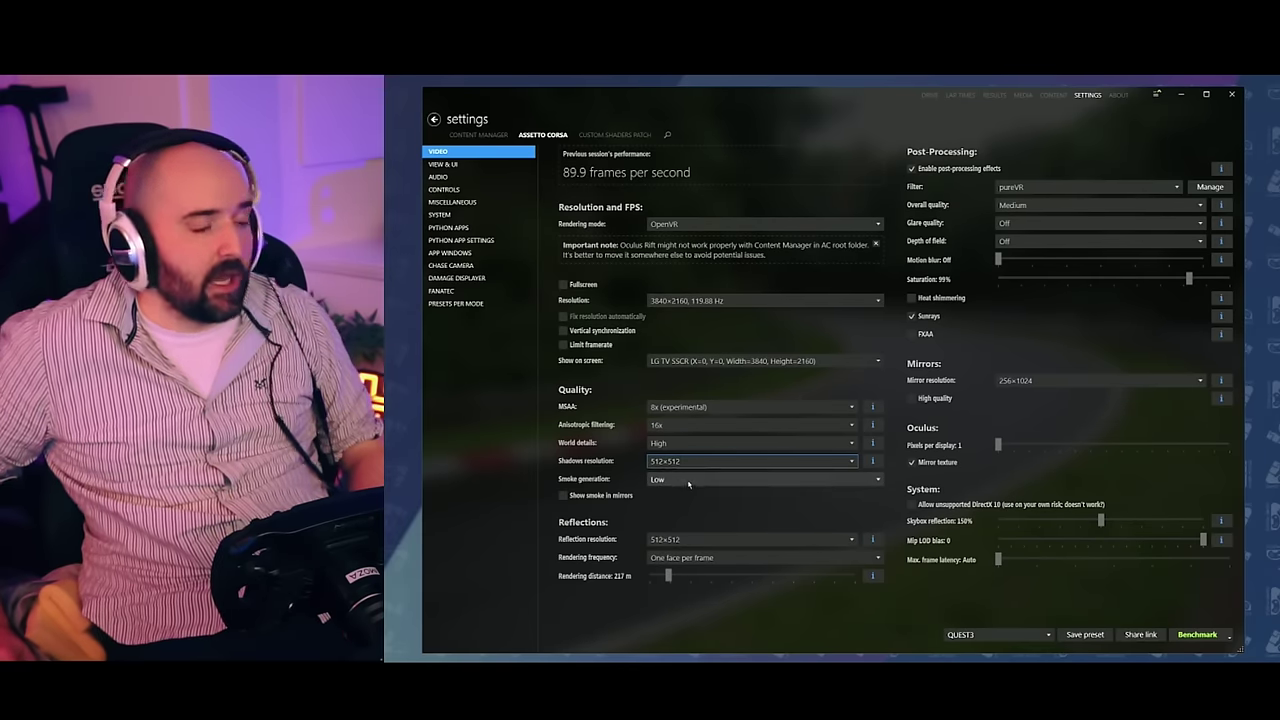
left_click(684, 480)
left_click(689, 482)
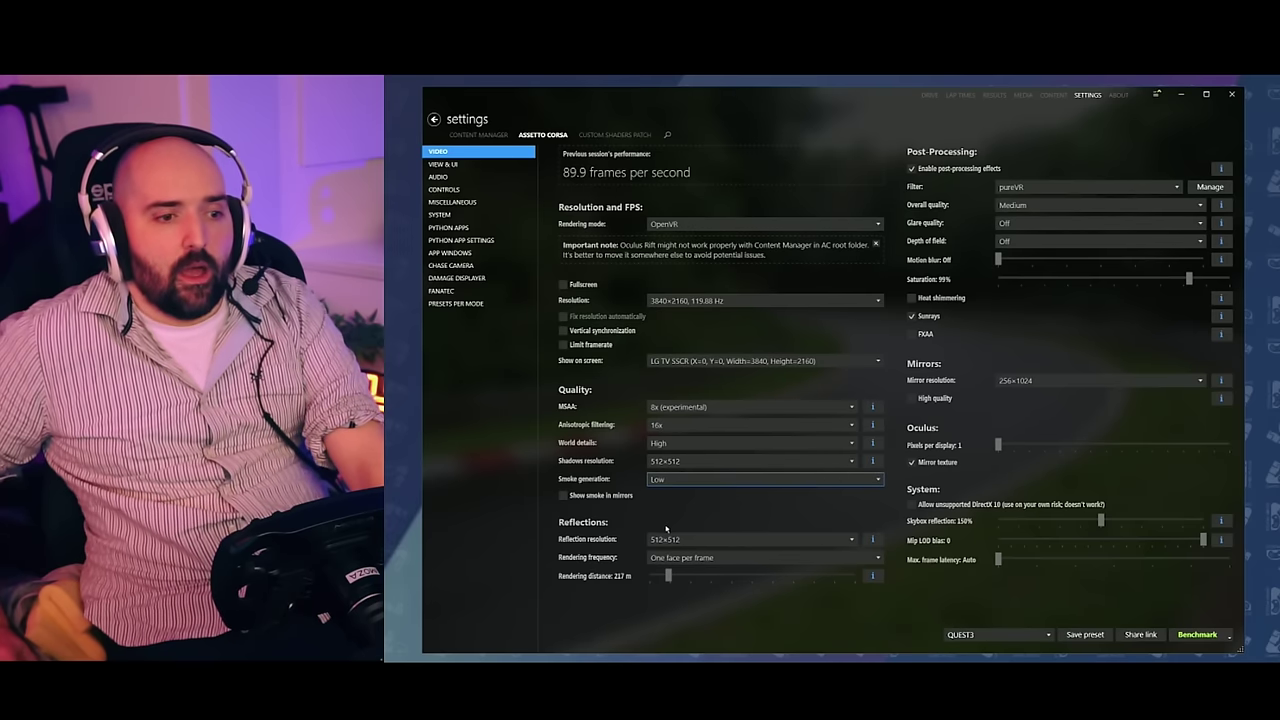
Step: Review the Reflection resolution options in the Reflections settings and choose 512×512
left_click(664, 545)
left_click(664, 545)
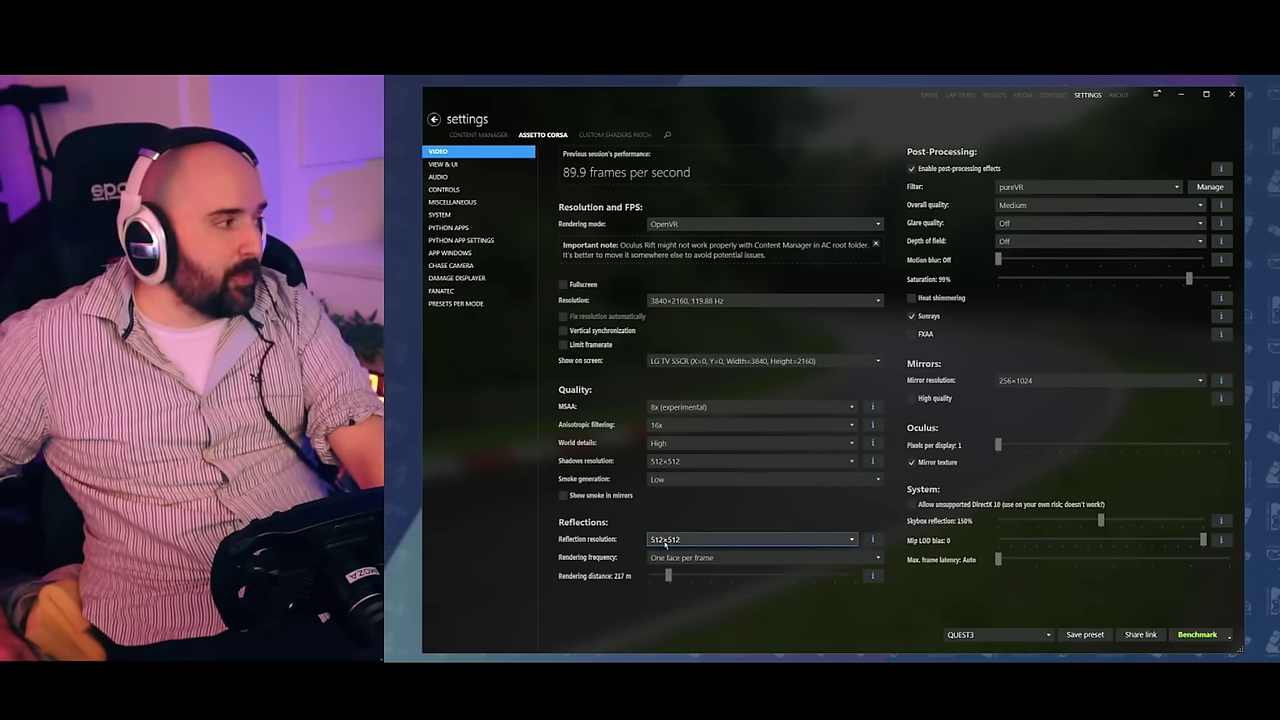
left_click(677, 540)
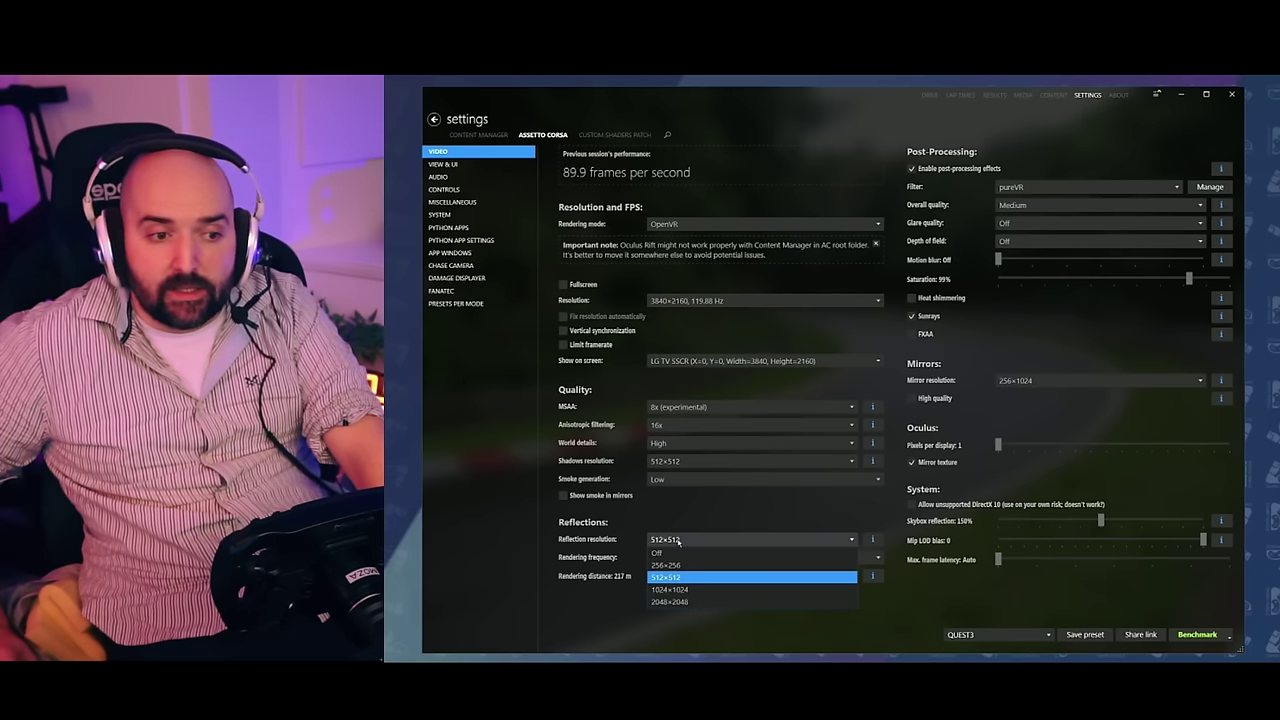
left_click(677, 540)
left_click(677, 540)
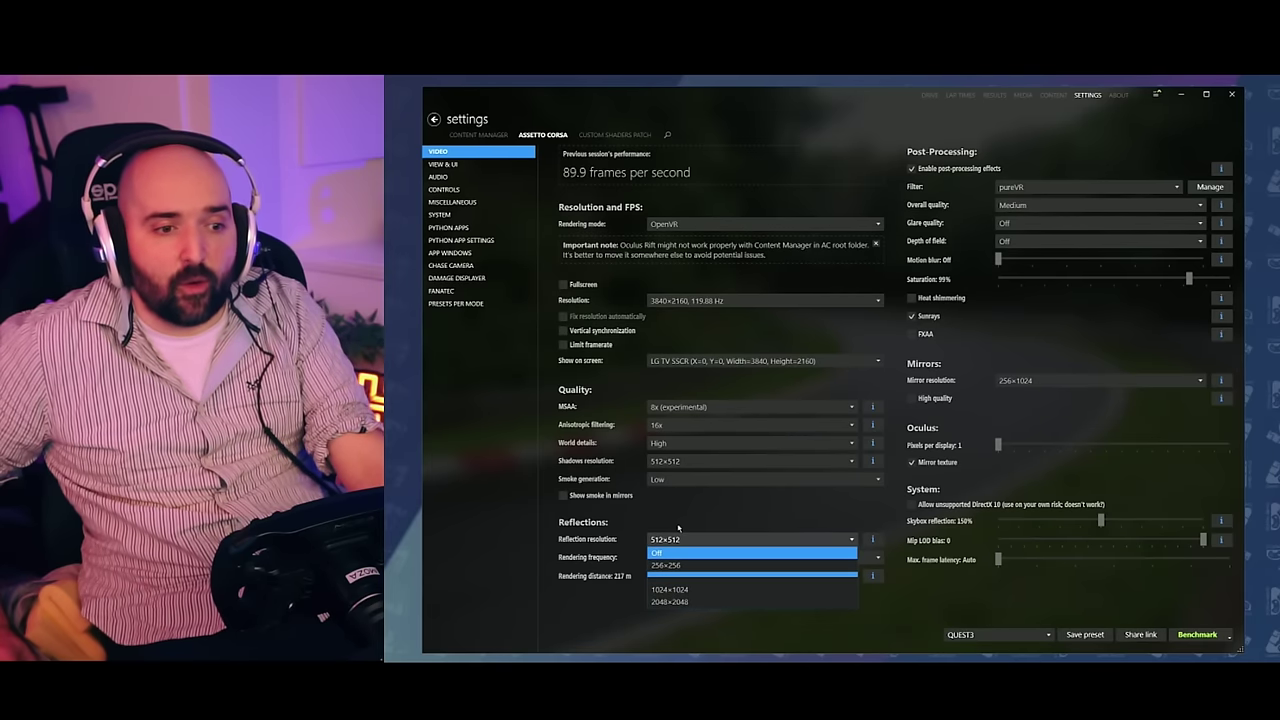
left_click(679, 540)
left_click(679, 540)
left_click(682, 578)
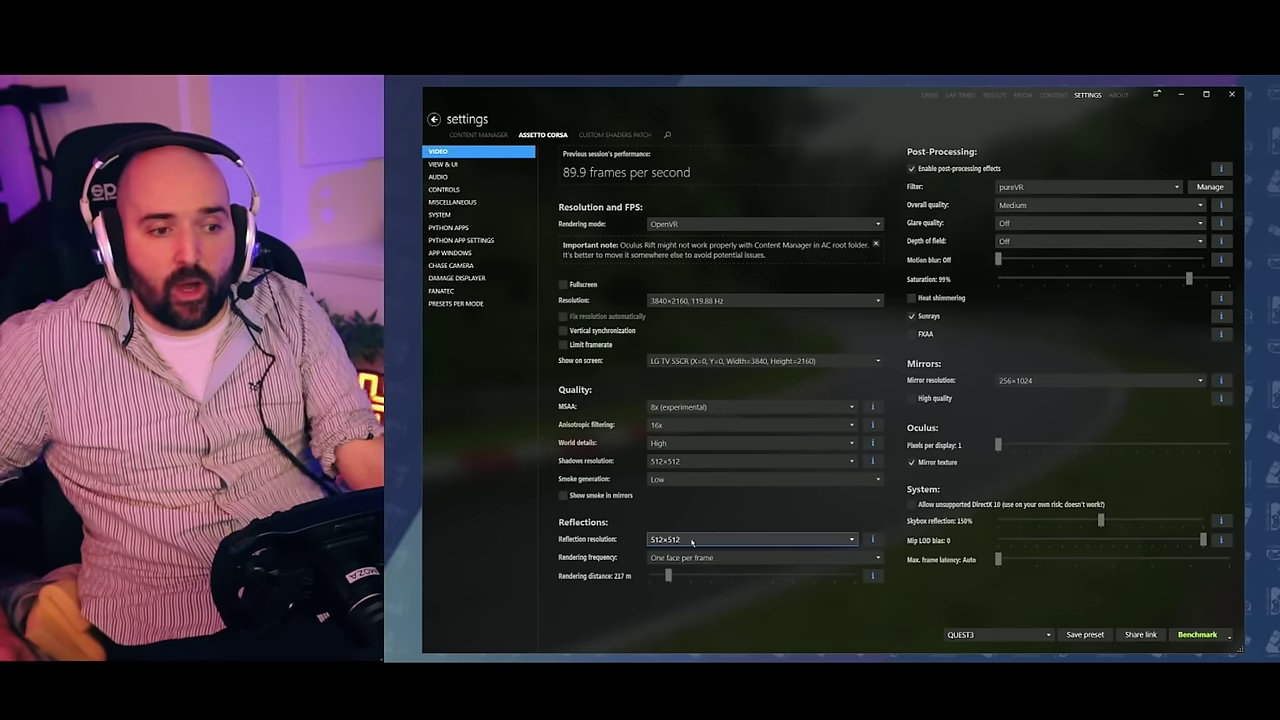
Step: Choose One face per frame as the rendering frequency for reflections
left_click(670, 560)
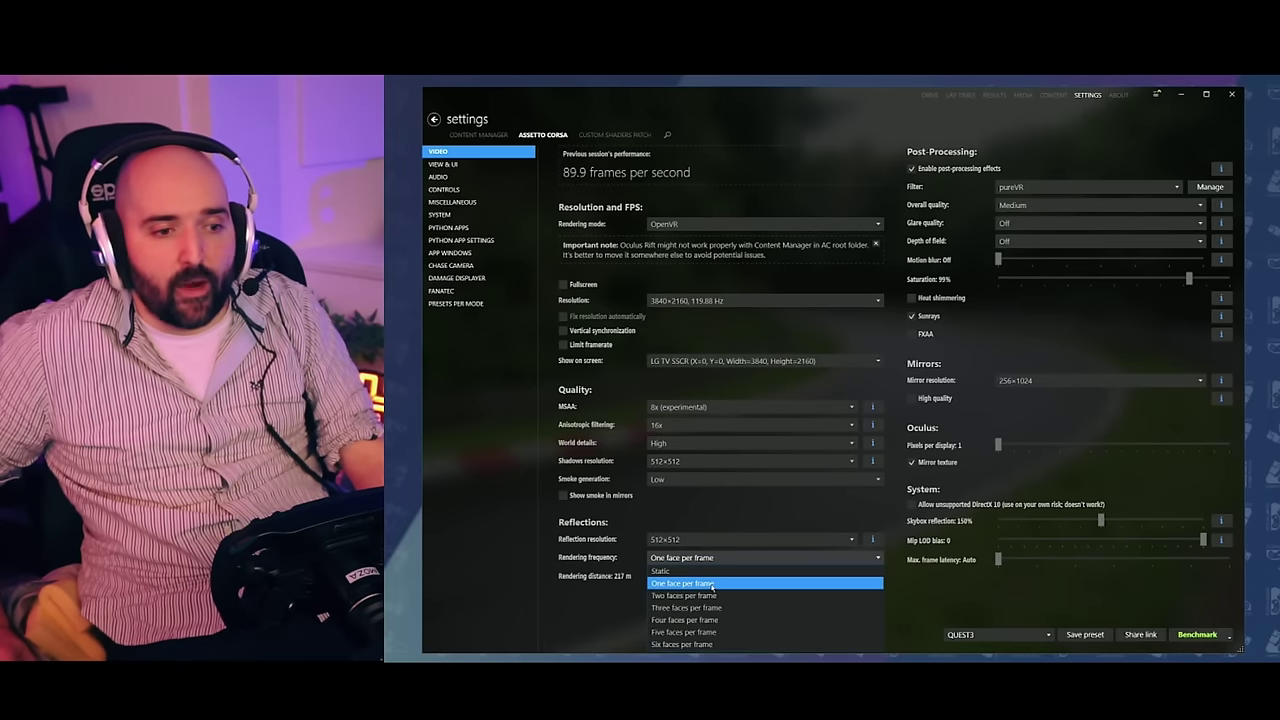
left_click(712, 583)
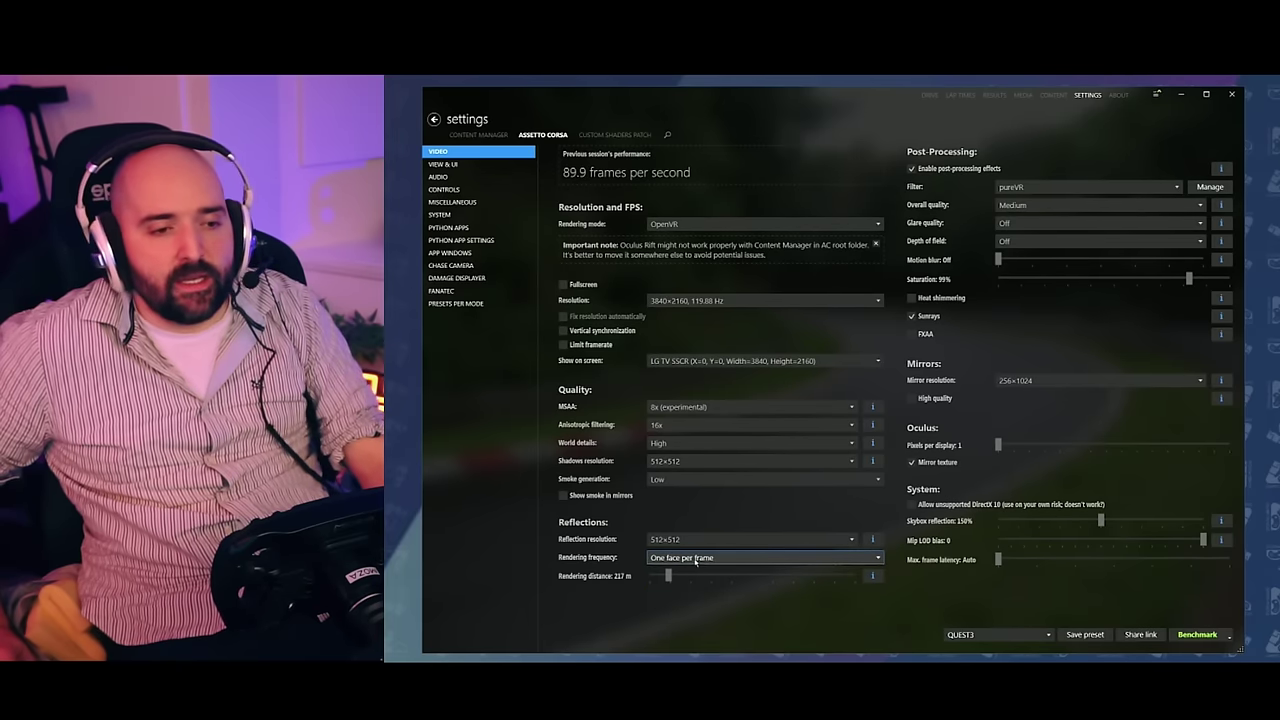
left_click(695, 562)
left_click(684, 595)
left_click(688, 558)
left_click(687, 582)
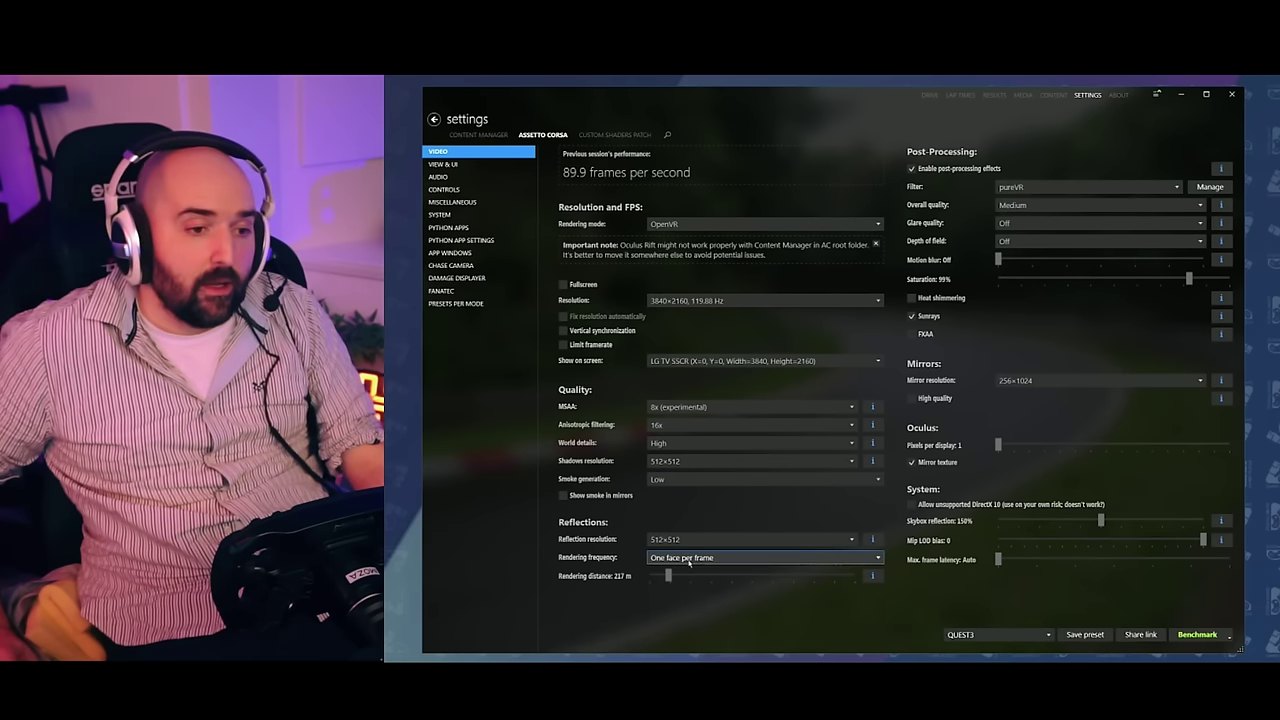
Step: Recheck the available Reflection resolution options and leave 512×512 selected
left_click(683, 541)
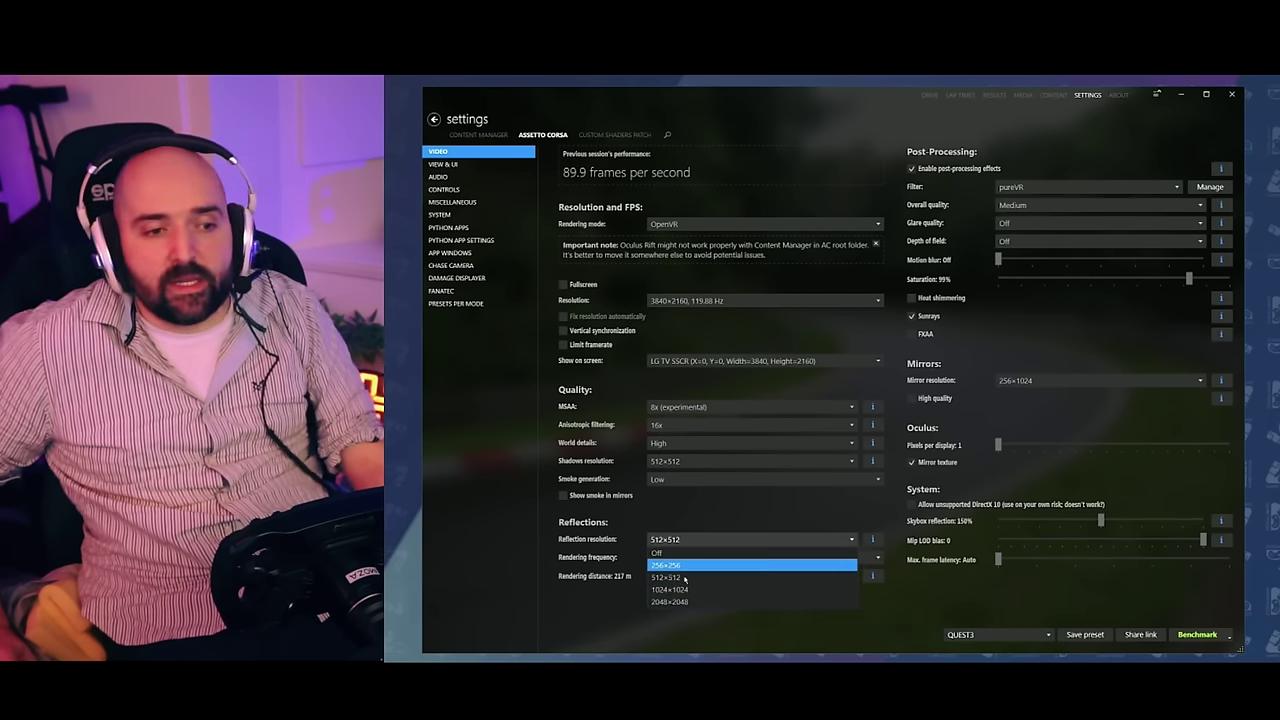
left_click(683, 541)
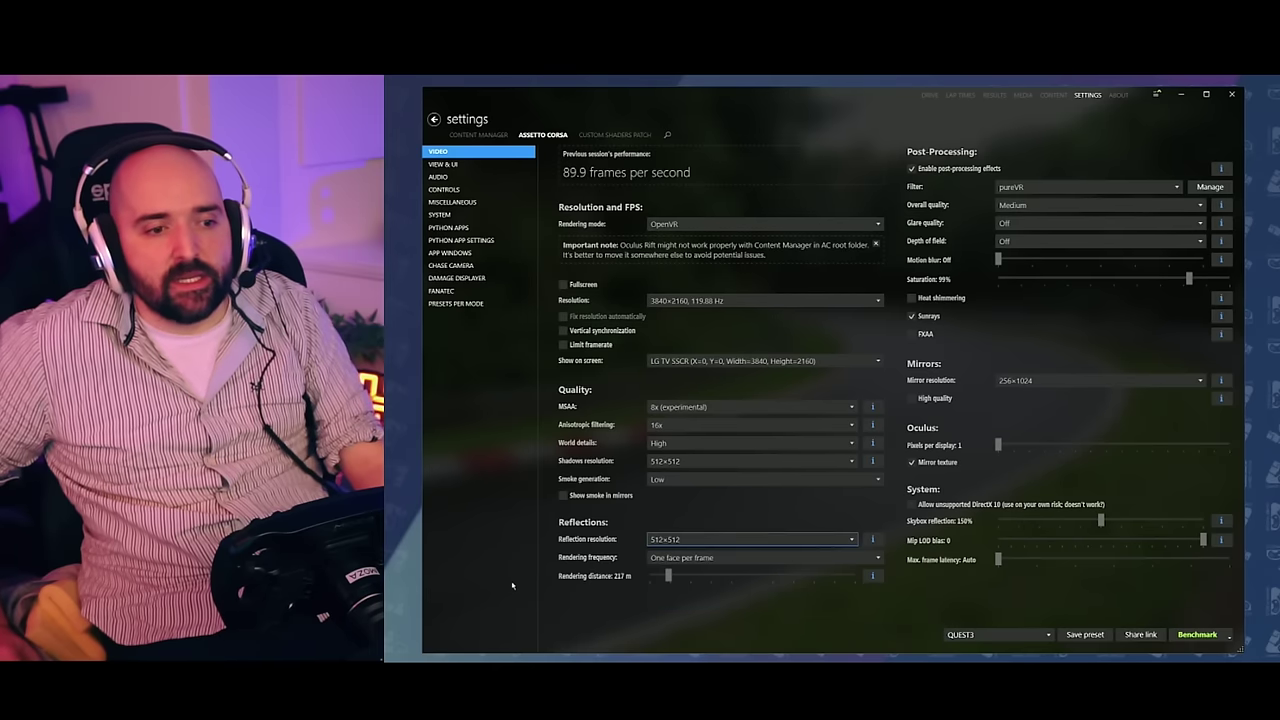
left_click(679, 540)
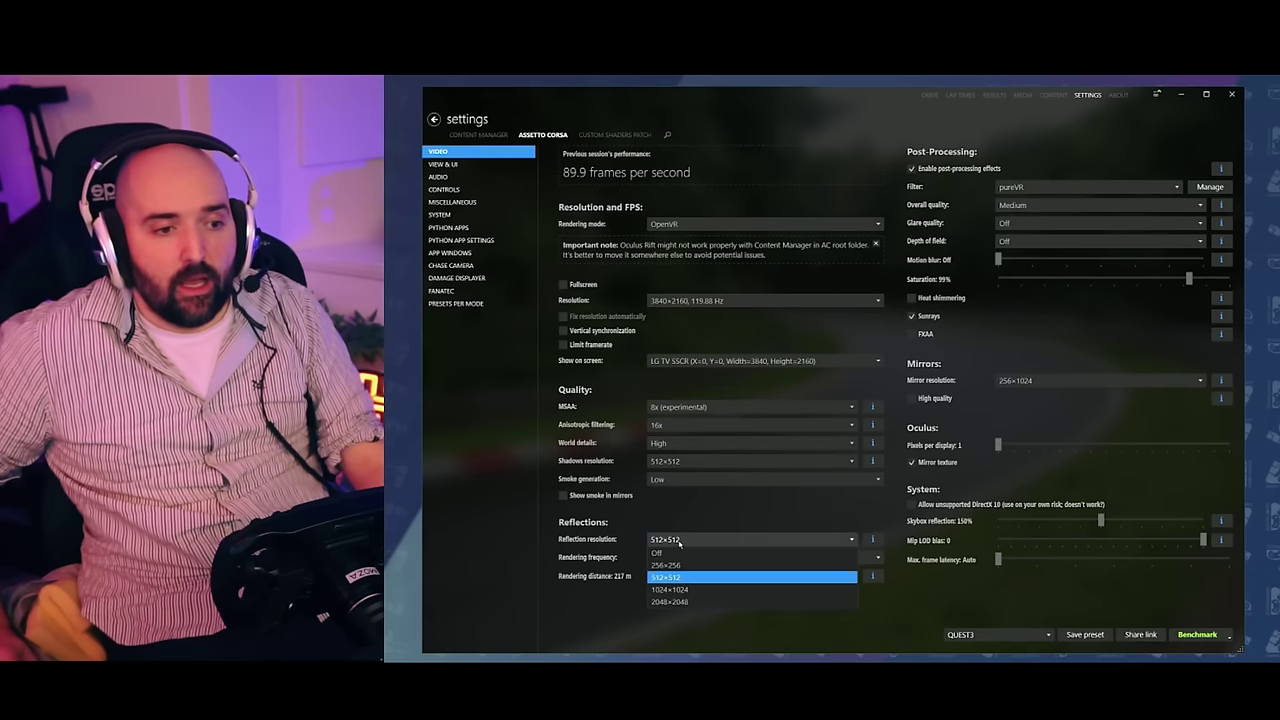
left_click(680, 516)
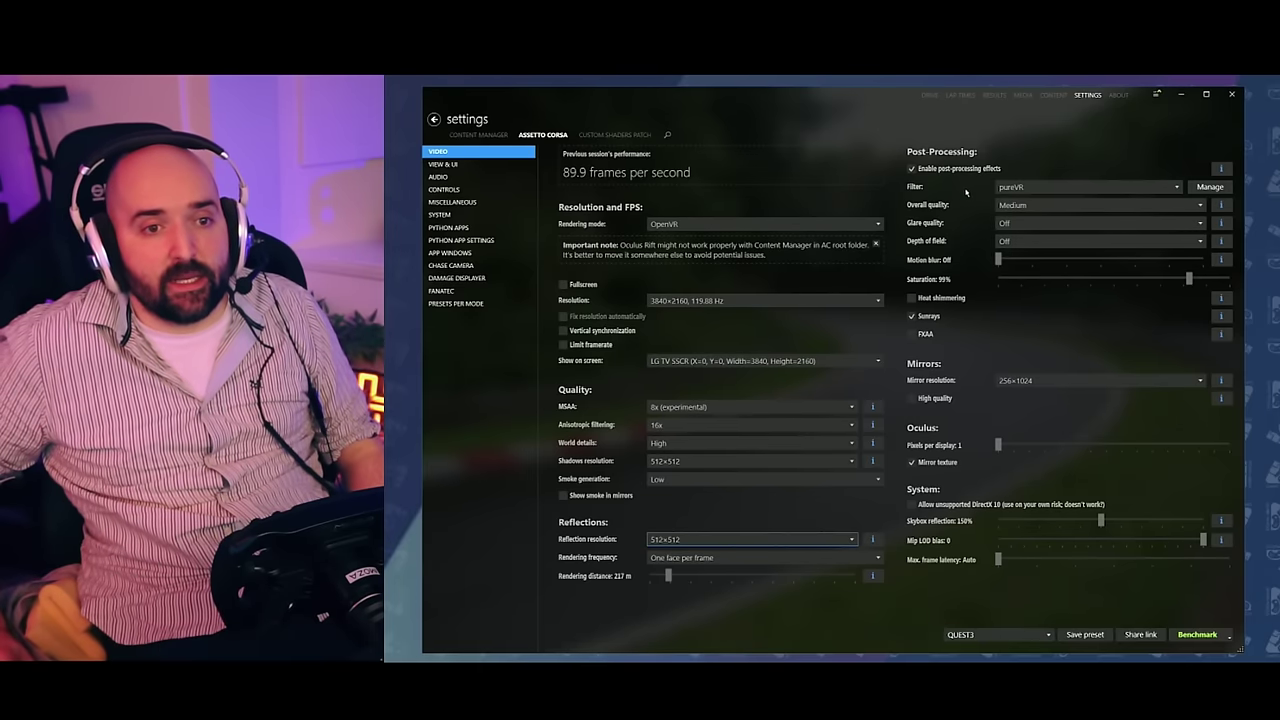
Step: Review the available post-processing filters and keep pureVR selected
left_click(1020, 187)
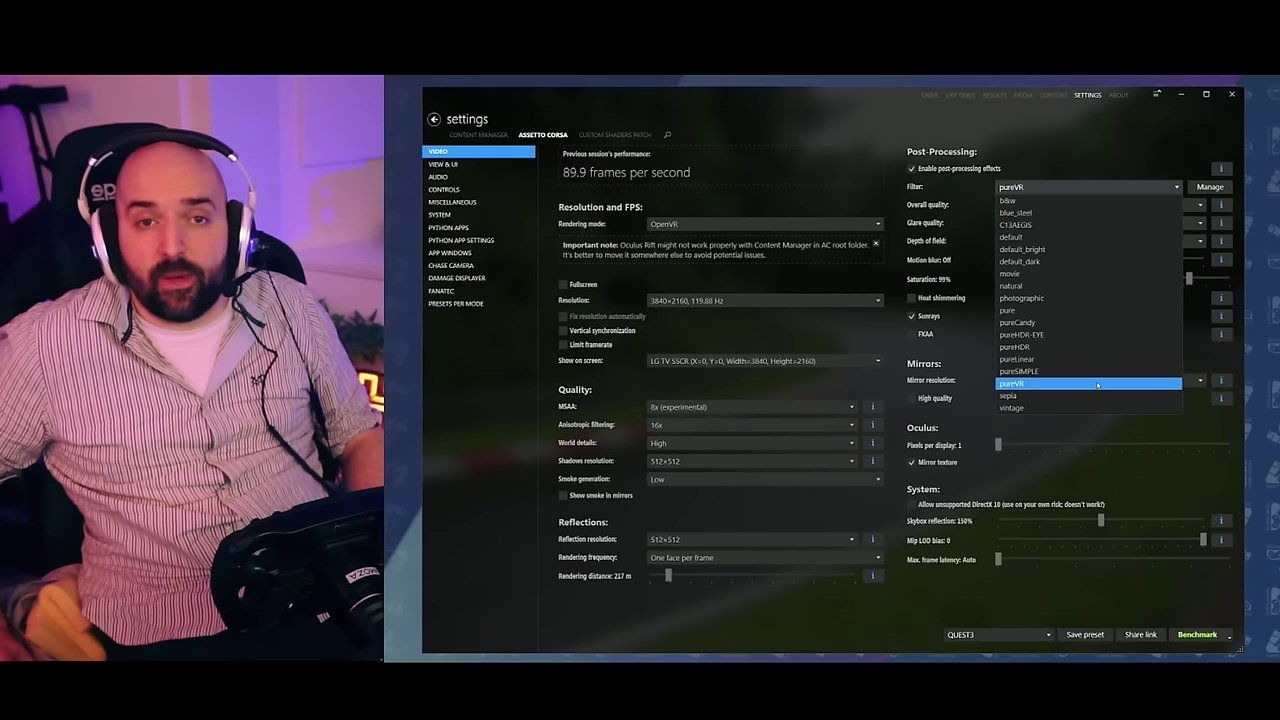
left_click(1011, 384)
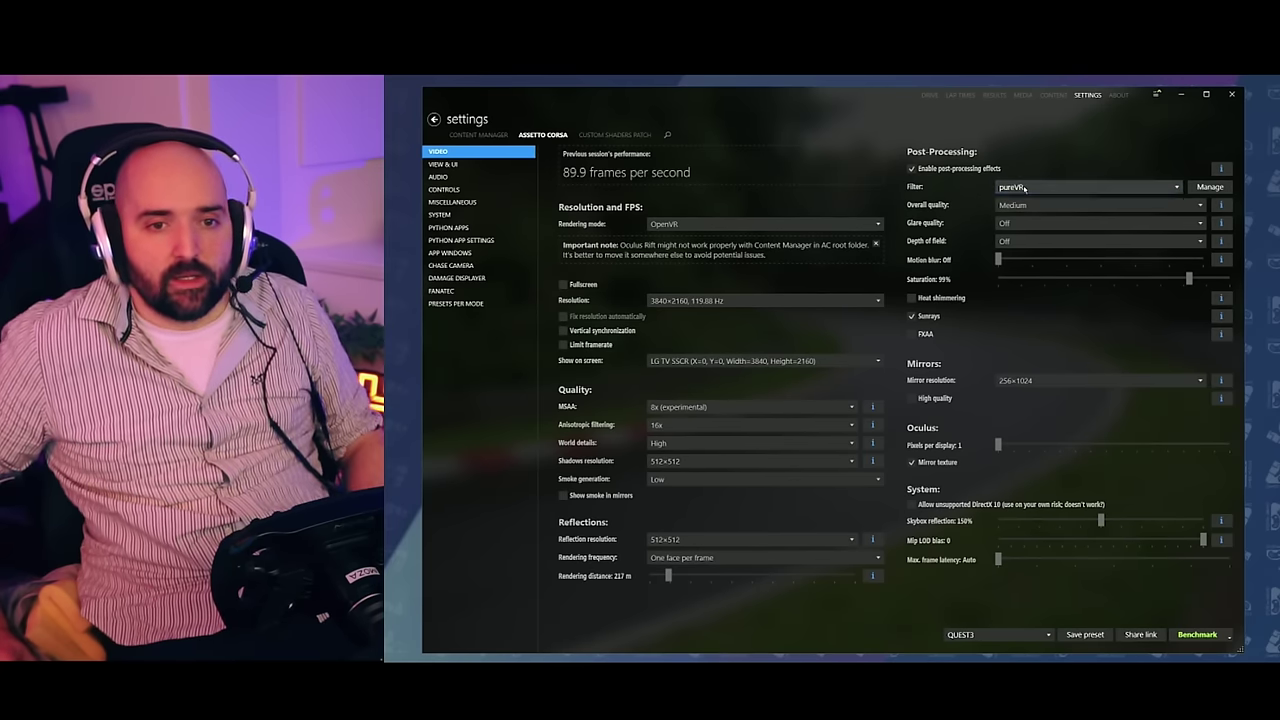
left_click(1010, 187)
left_click(983, 189)
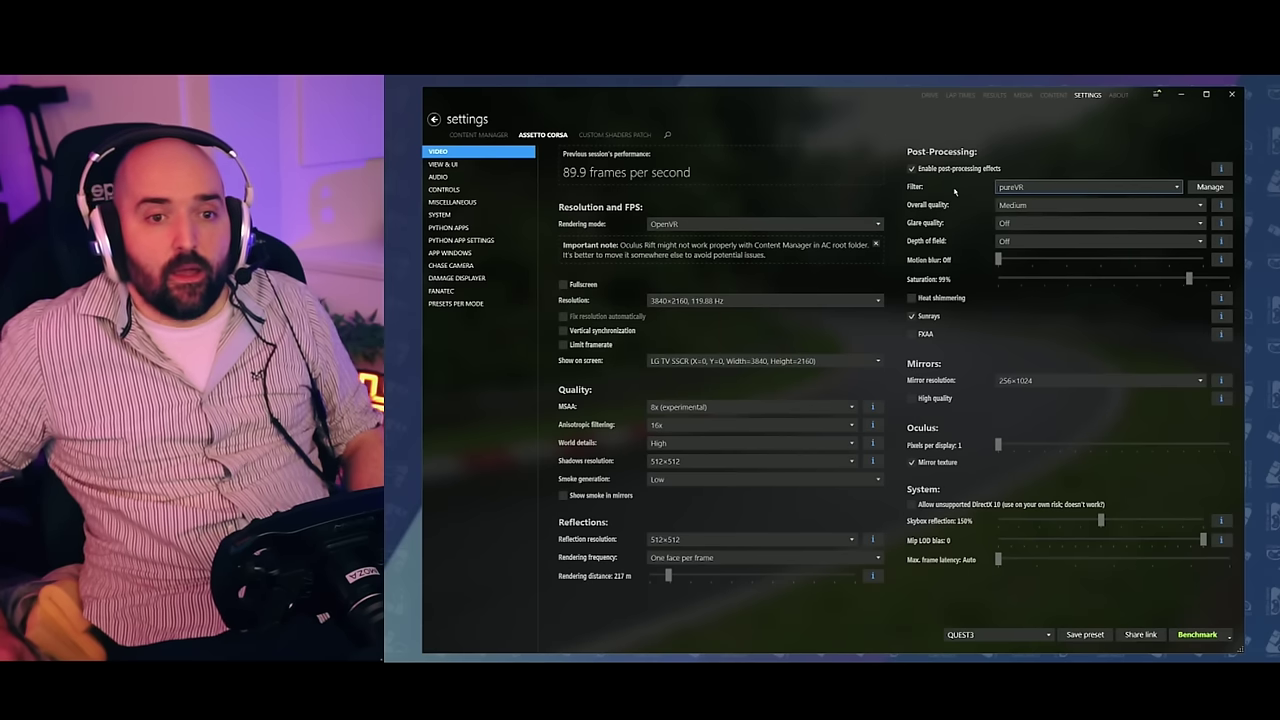
Step: Keep the post-processing Overall quality at Medium and turn off Sunrays
left_click(1030, 207)
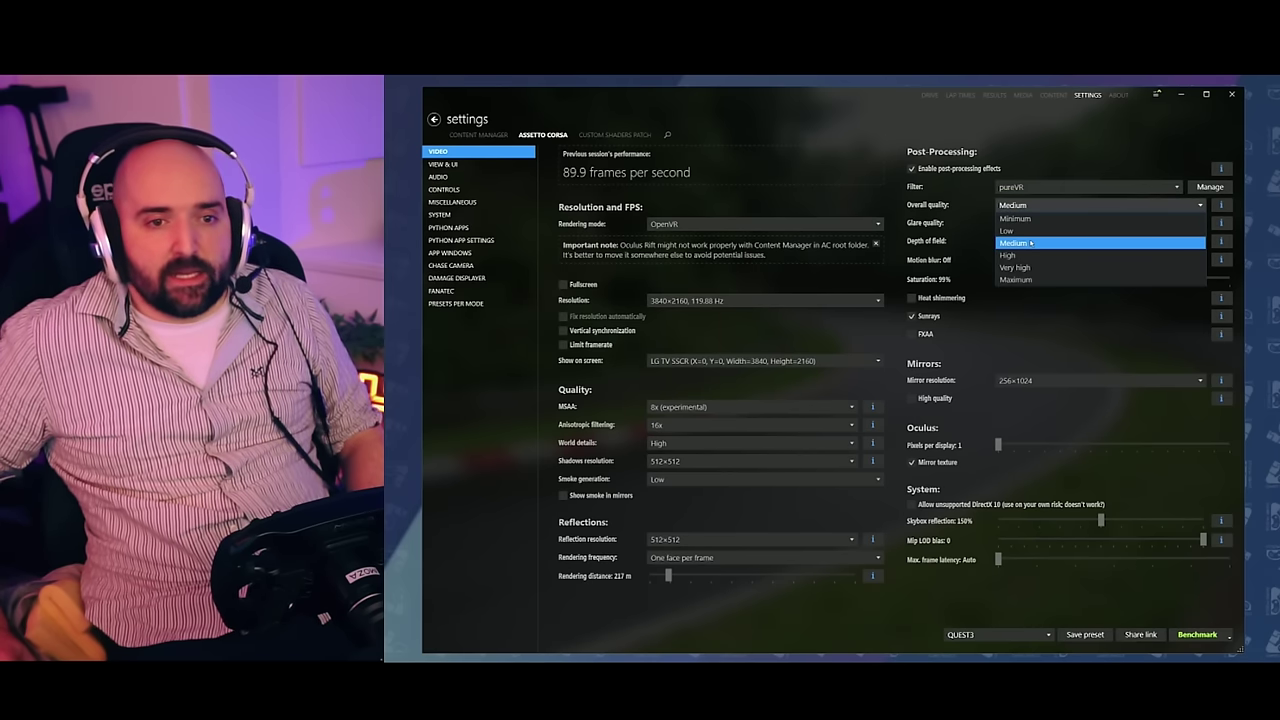
left_click(1031, 243)
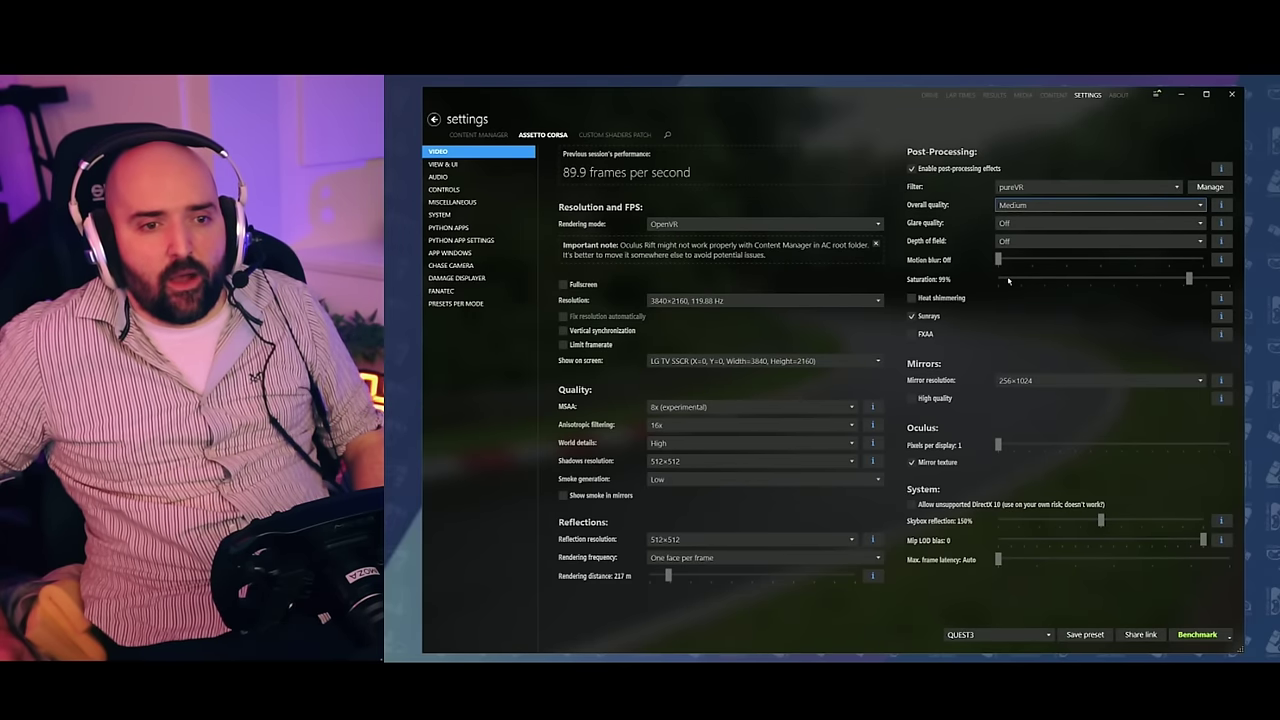
left_click(923, 320)
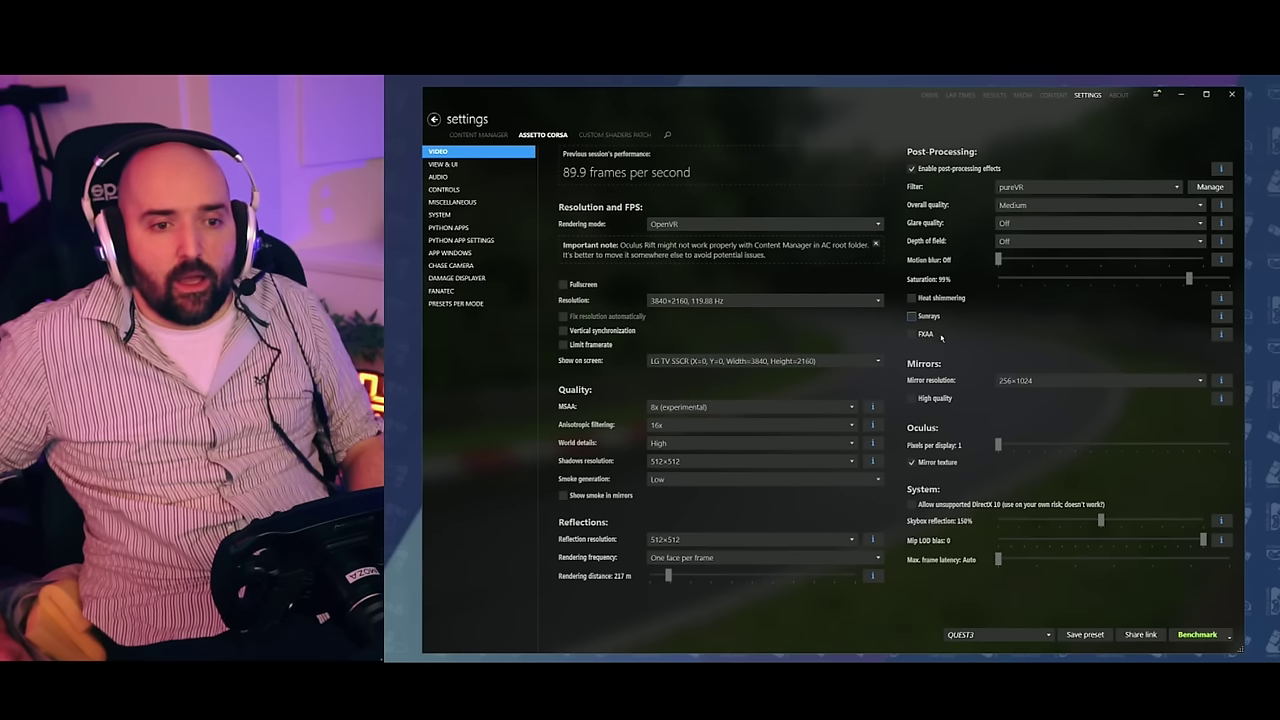
Step: Try 128×512 as the Mirror resolution, return it to 256×1024 and recheck the available options
left_click(1031, 386)
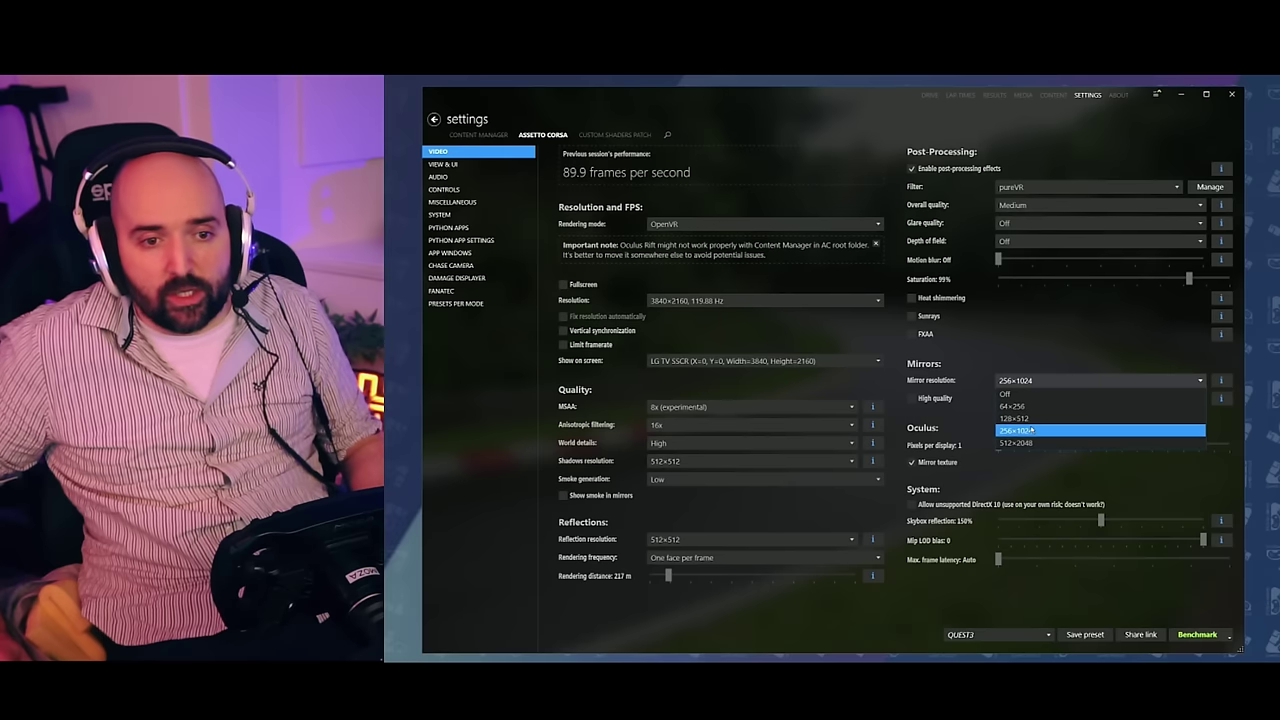
left_click(1014, 418)
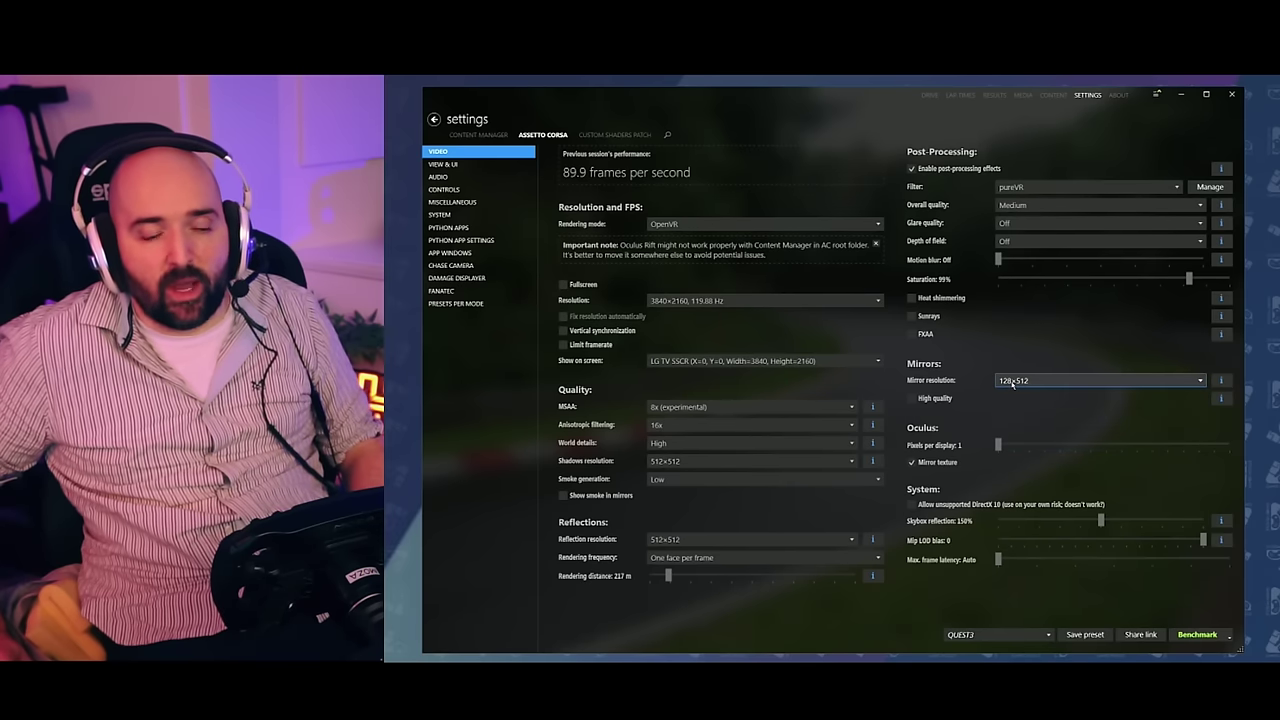
left_click(1012, 382)
left_click(1014, 432)
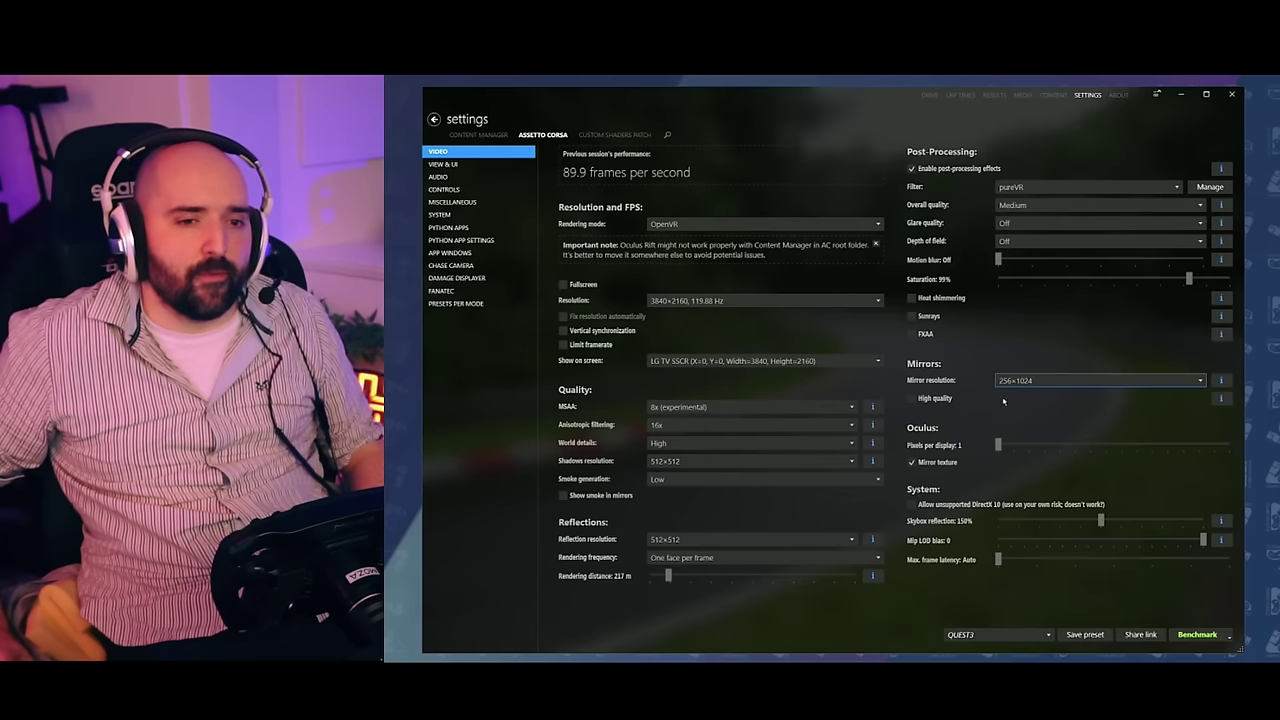
left_click(1021, 384)
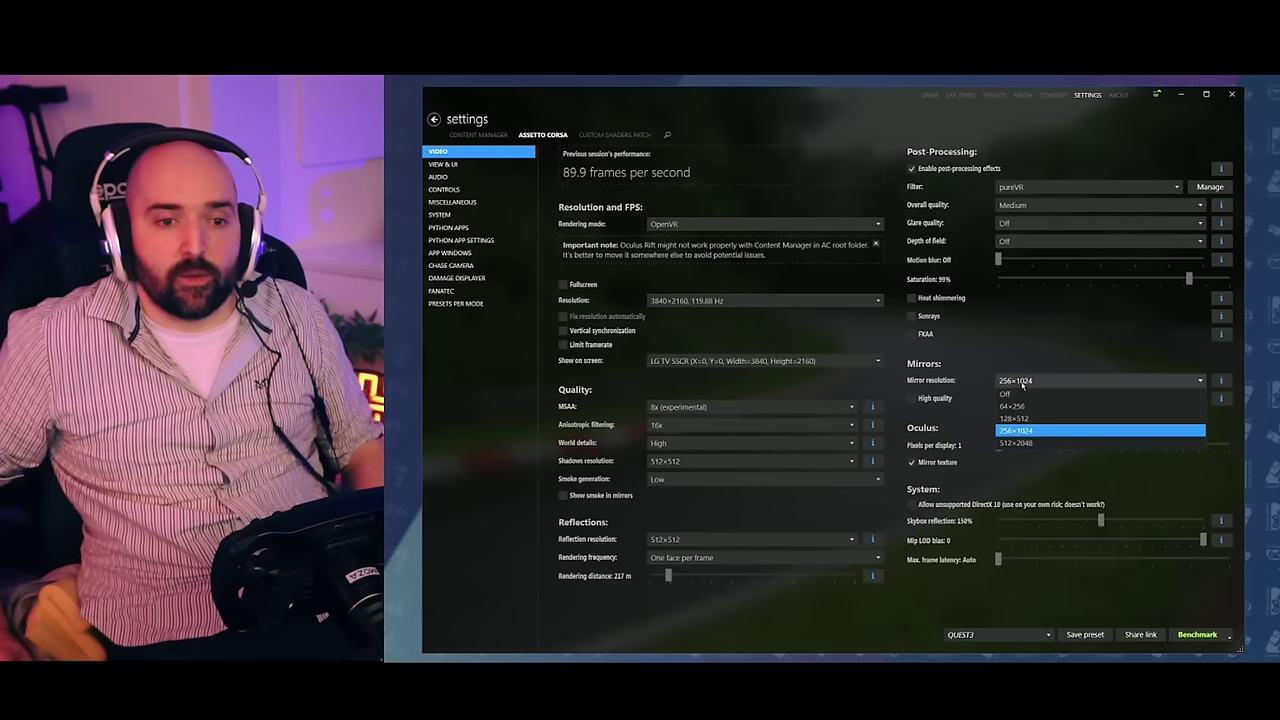
left_click(1072, 351)
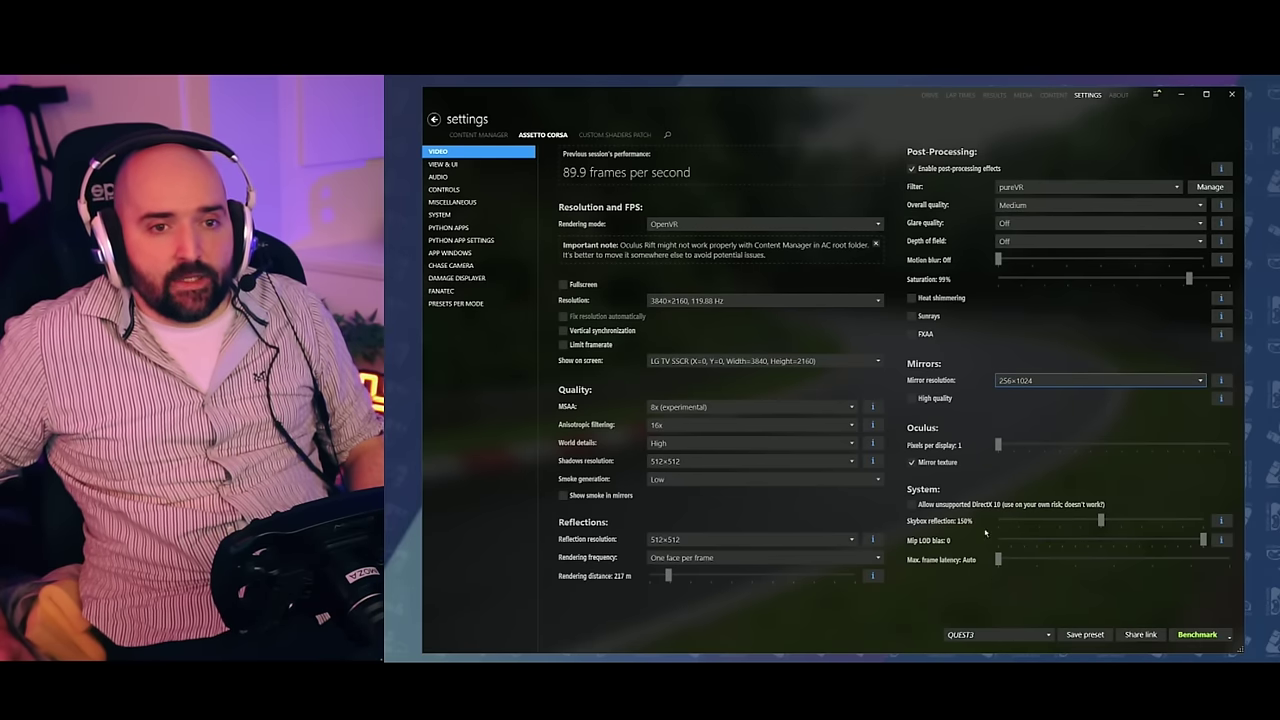
Step: View the General Patch settings of Custom Shaders Patch and open the Grass FX extension
left_click(615, 134)
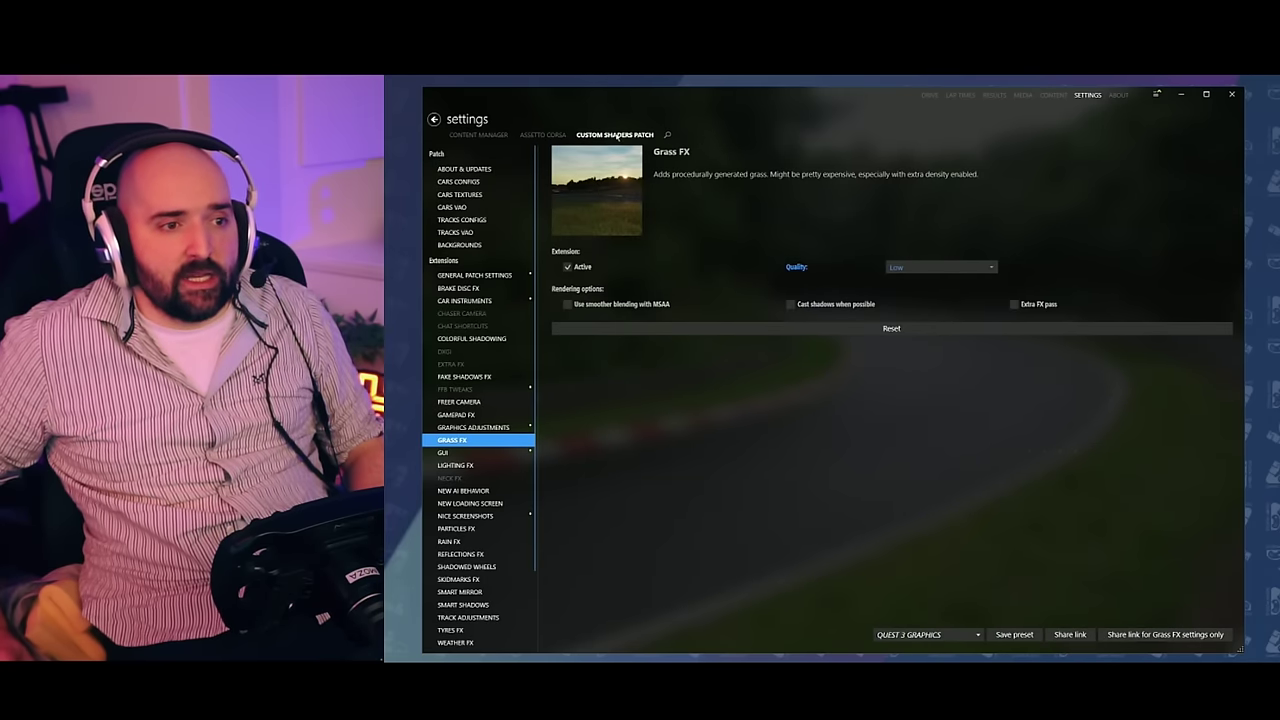
left_click(466, 277)
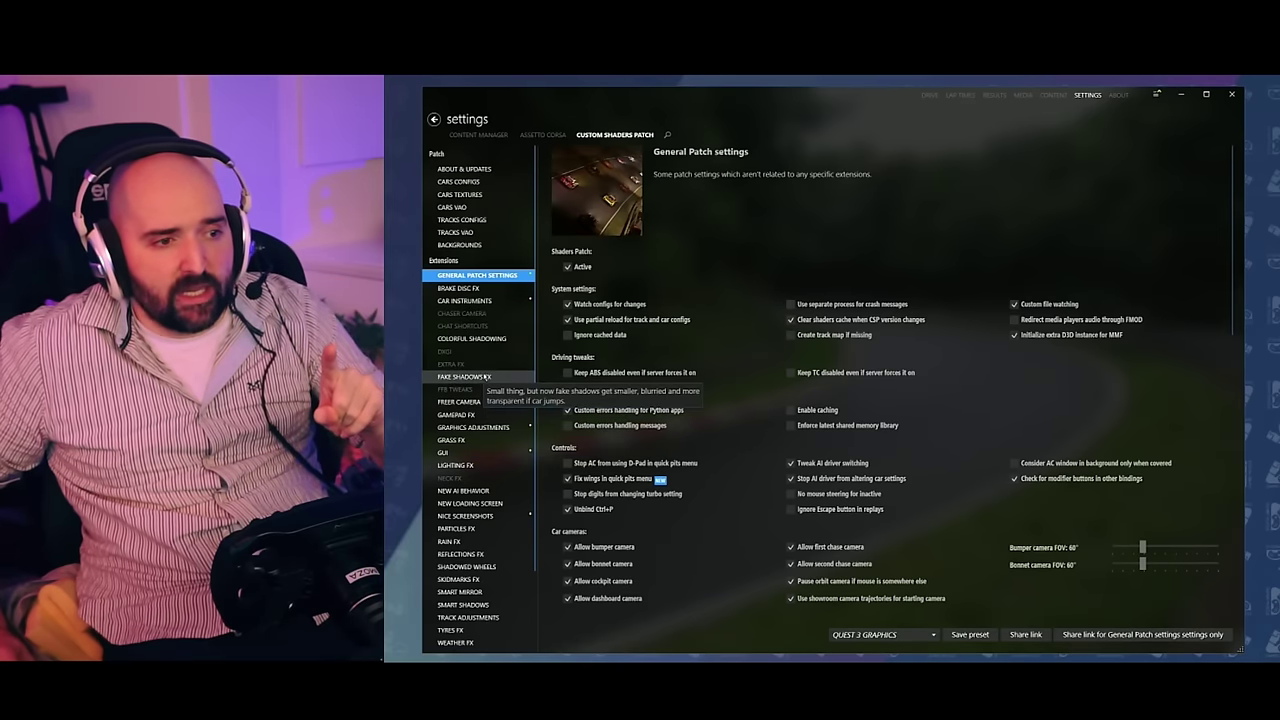
left_click(470, 440)
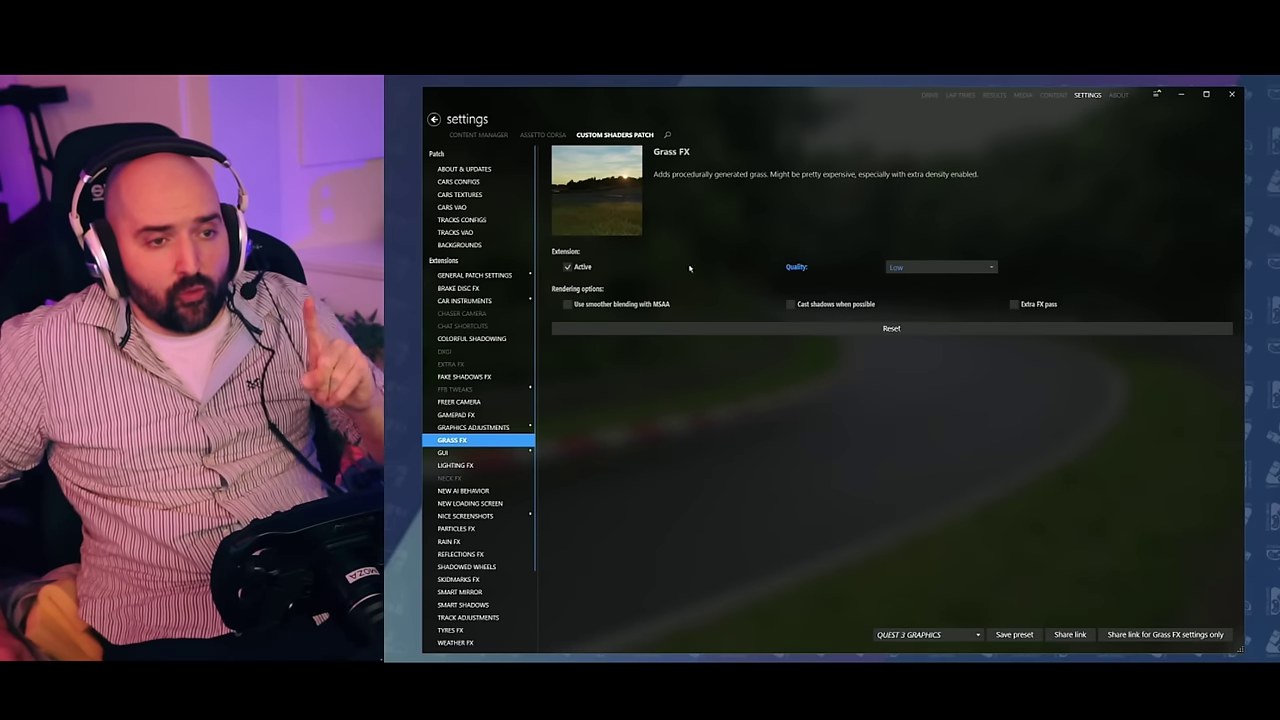
Step: Review the Grass FX quality levels and leave Low selected
left_click(897, 267)
left_click(897, 267)
left_click(900, 268)
left_click(900, 268)
left_click(897, 267)
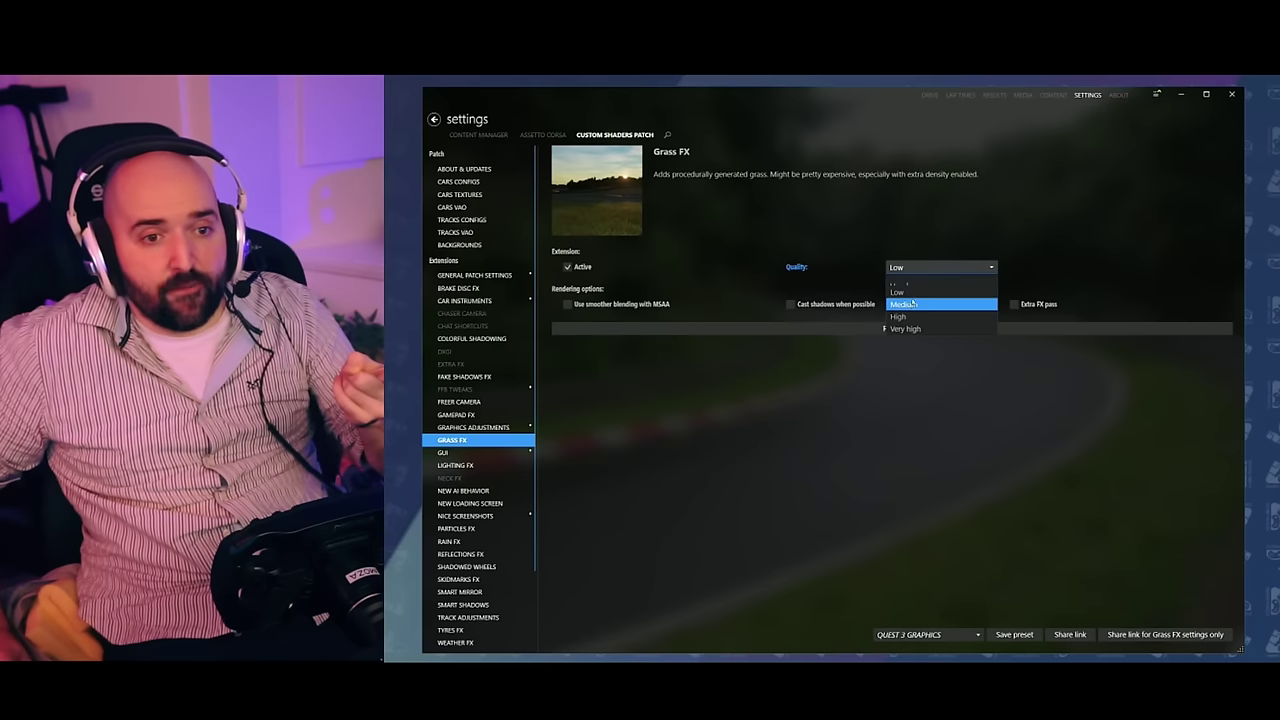
left_click(900, 268)
left_click(897, 267)
left_click(897, 267)
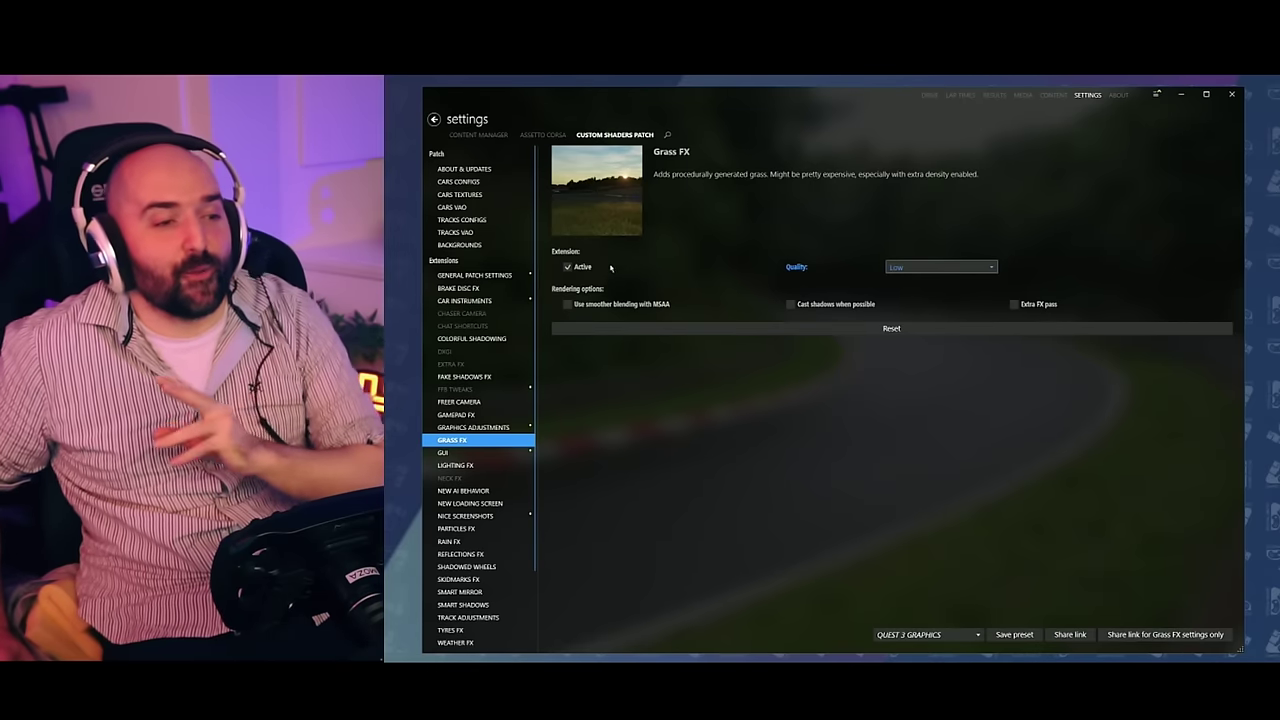
left_click(890, 267)
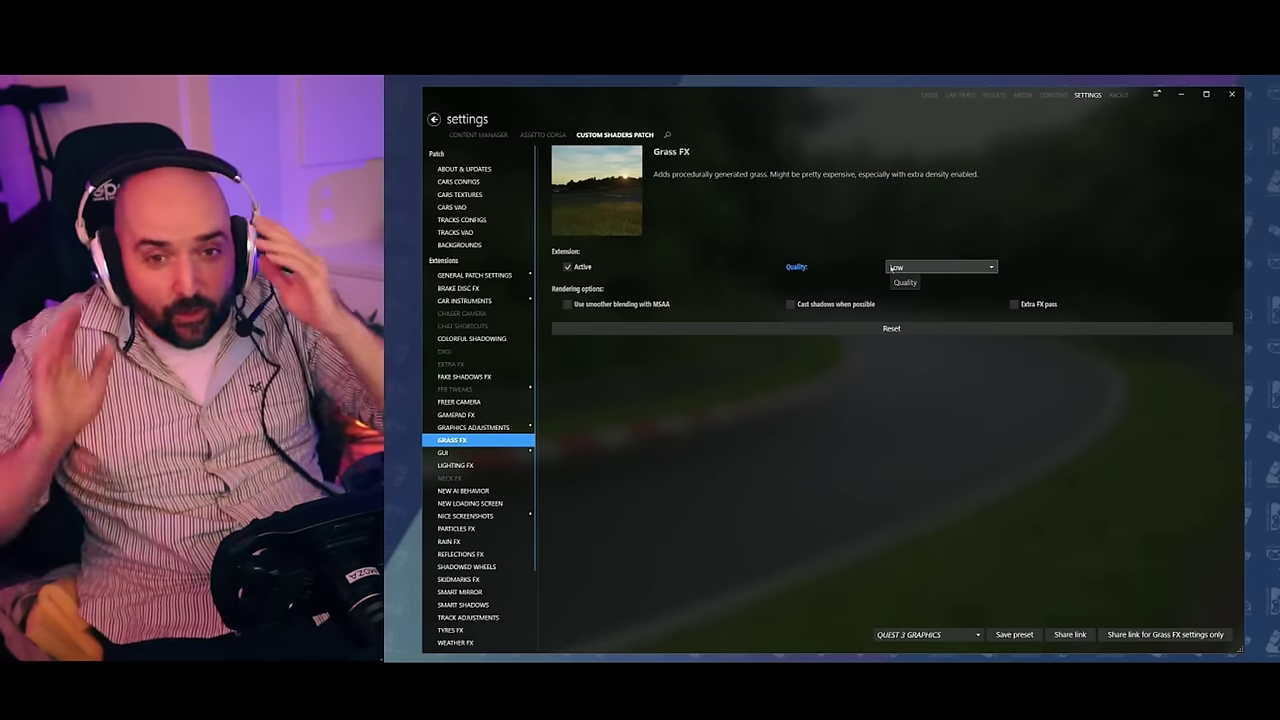
left_click(890, 255)
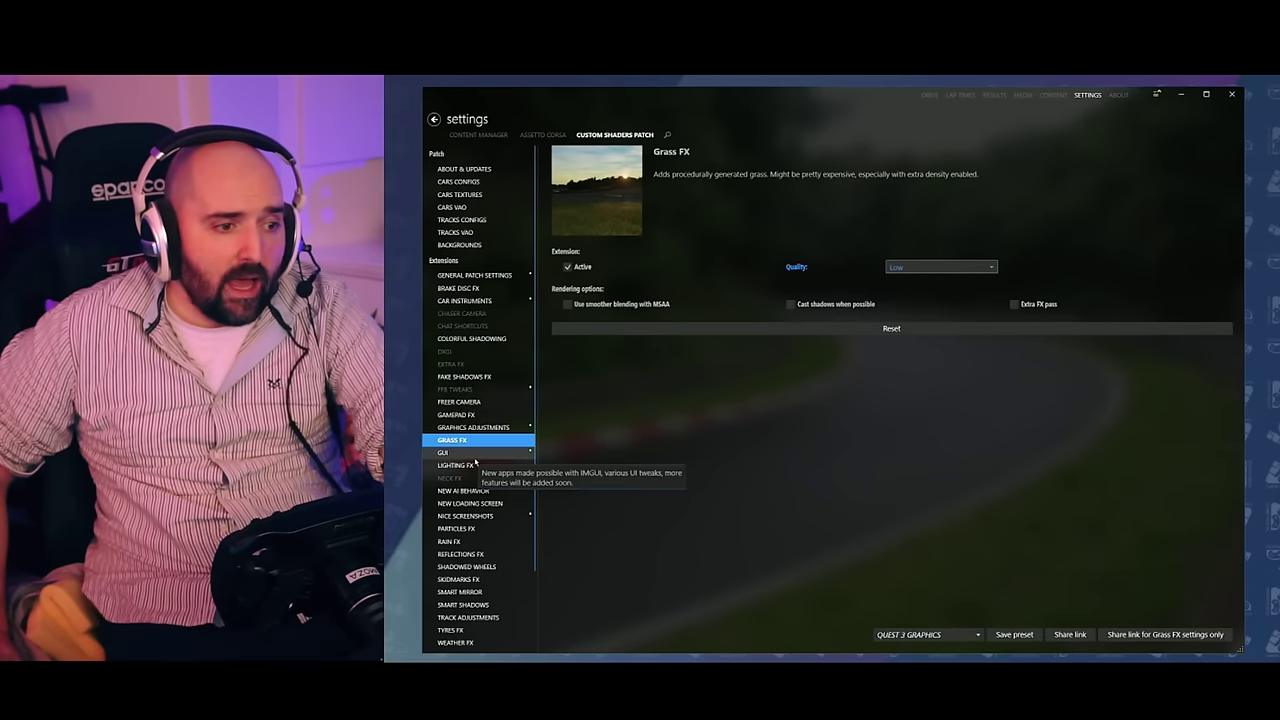
Step: View the Track adjustments extension and open the Mode tweaks: VR settings
scroll(477, 500, "down", 3)
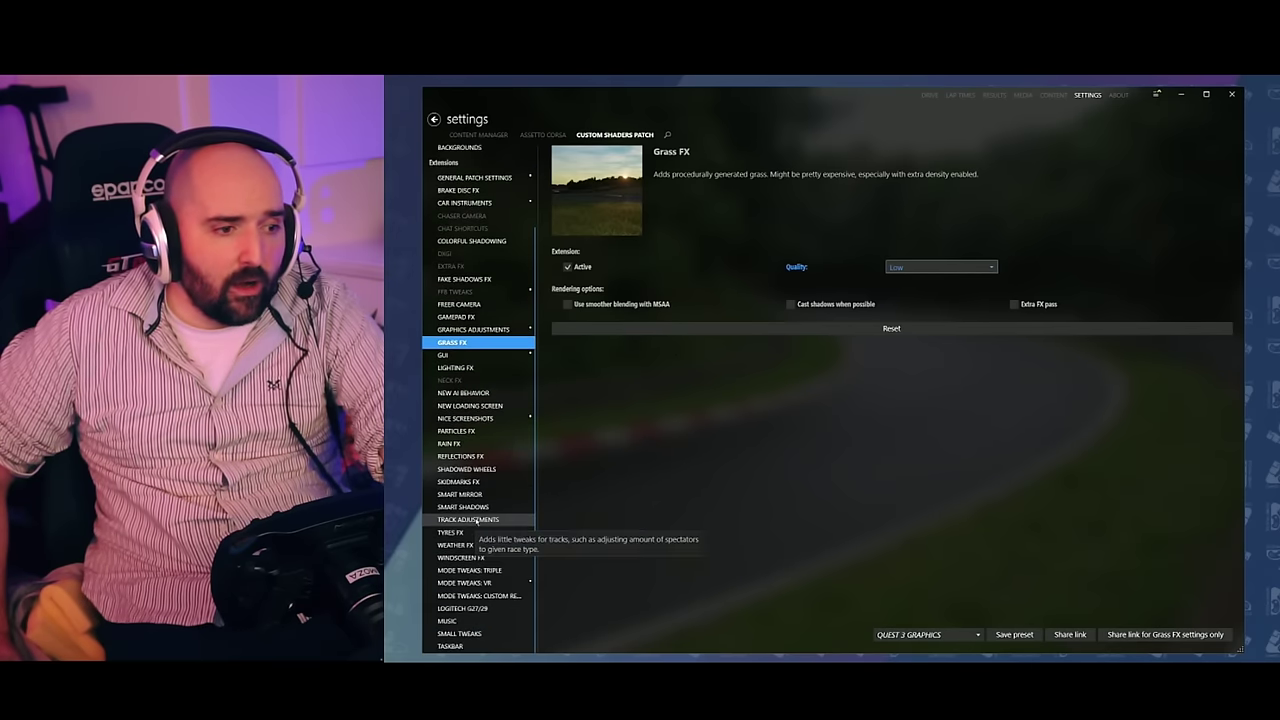
left_click(480, 520)
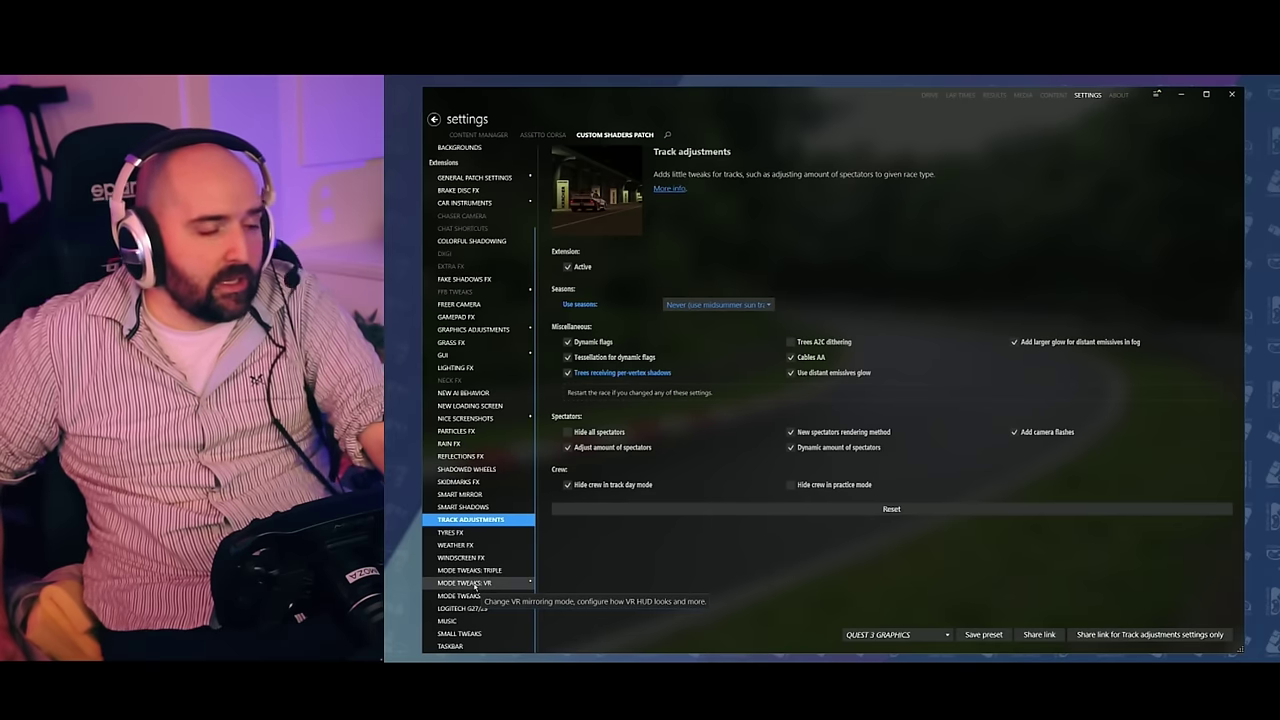
left_click(470, 583)
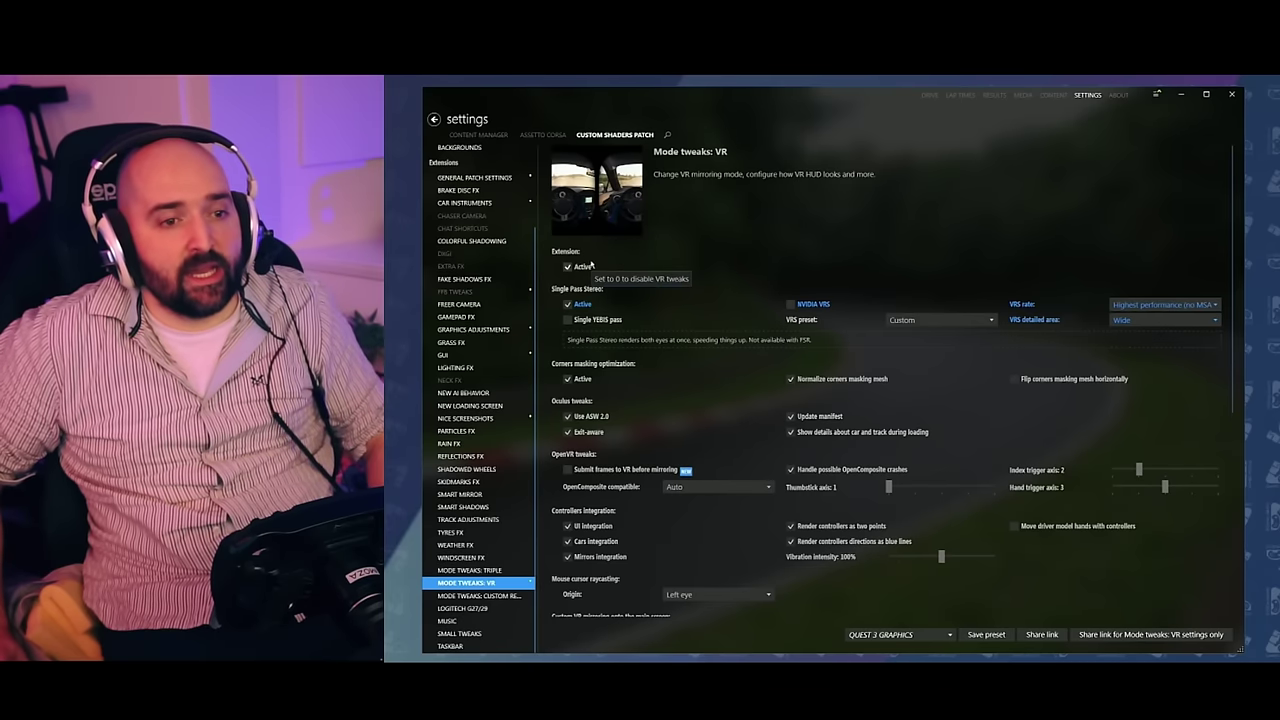
Step: Switch NVIDIA VRS on and back off under Single Pass Stereo, and read the descriptions of the VRS options
scroll(757, 290, "down", 1)
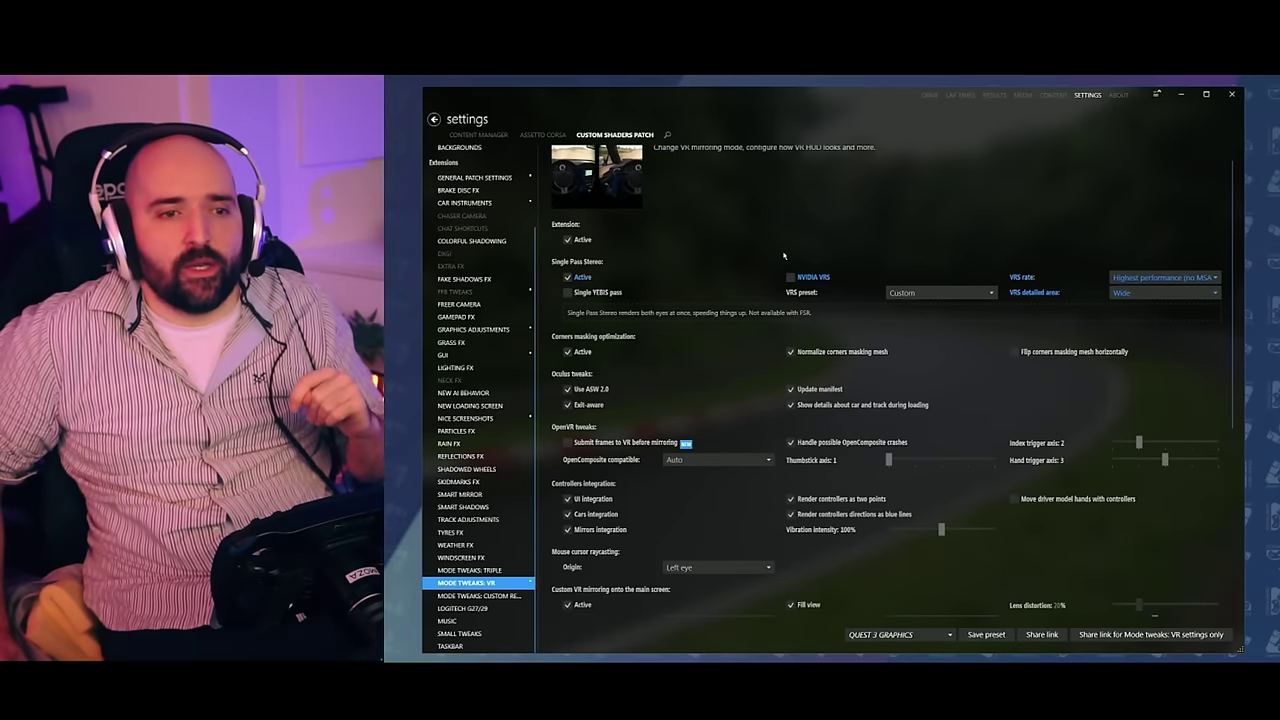
left_click(796, 278)
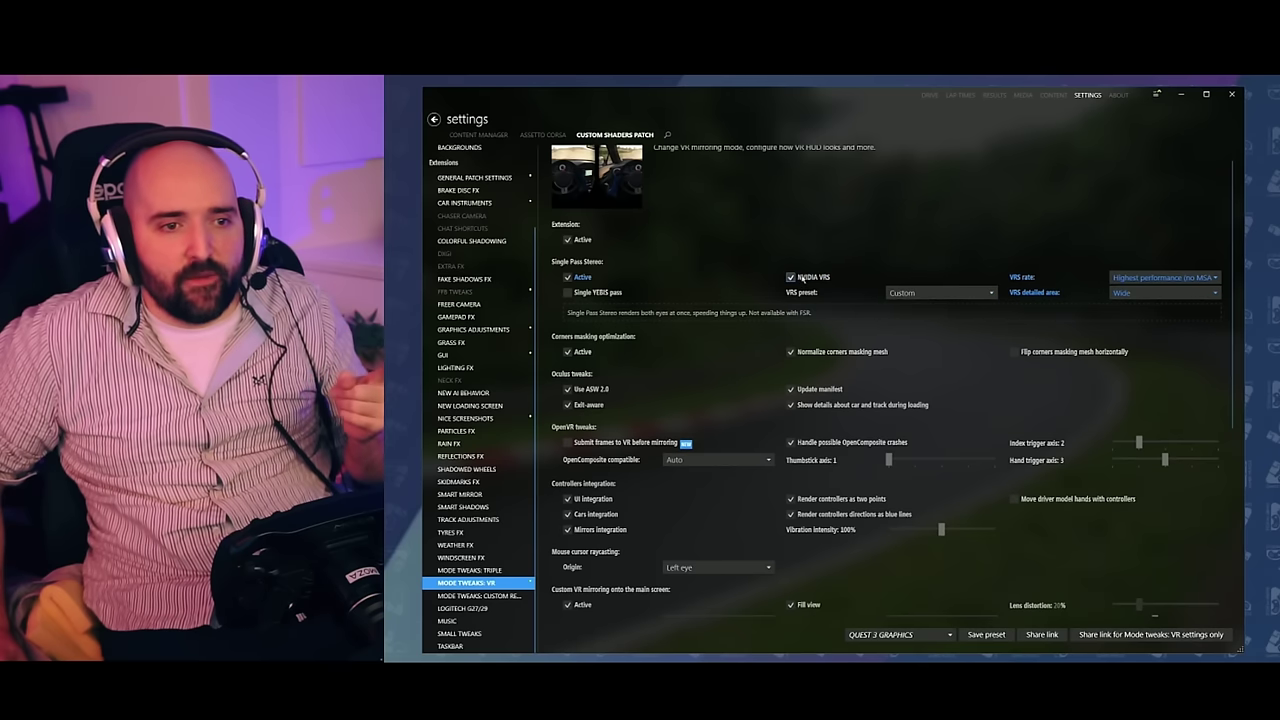
left_click(797, 278)
mouse_move(1021, 282)
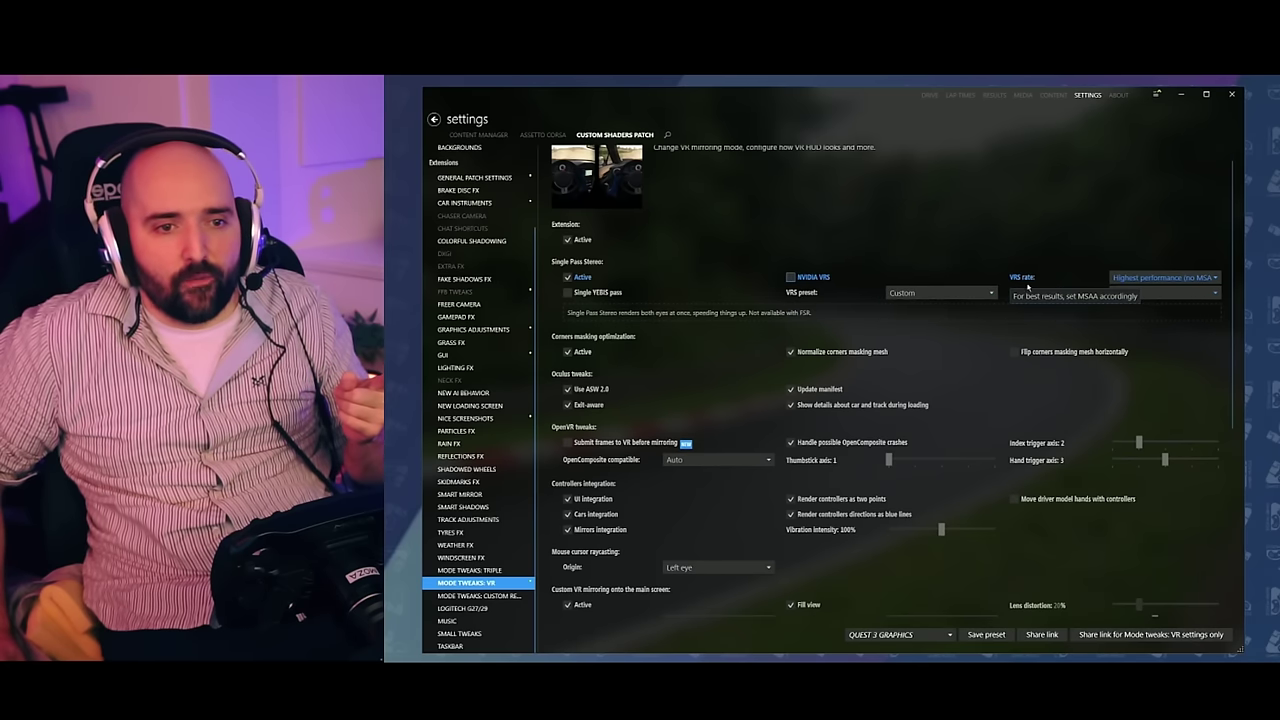
mouse_move(1057, 308)
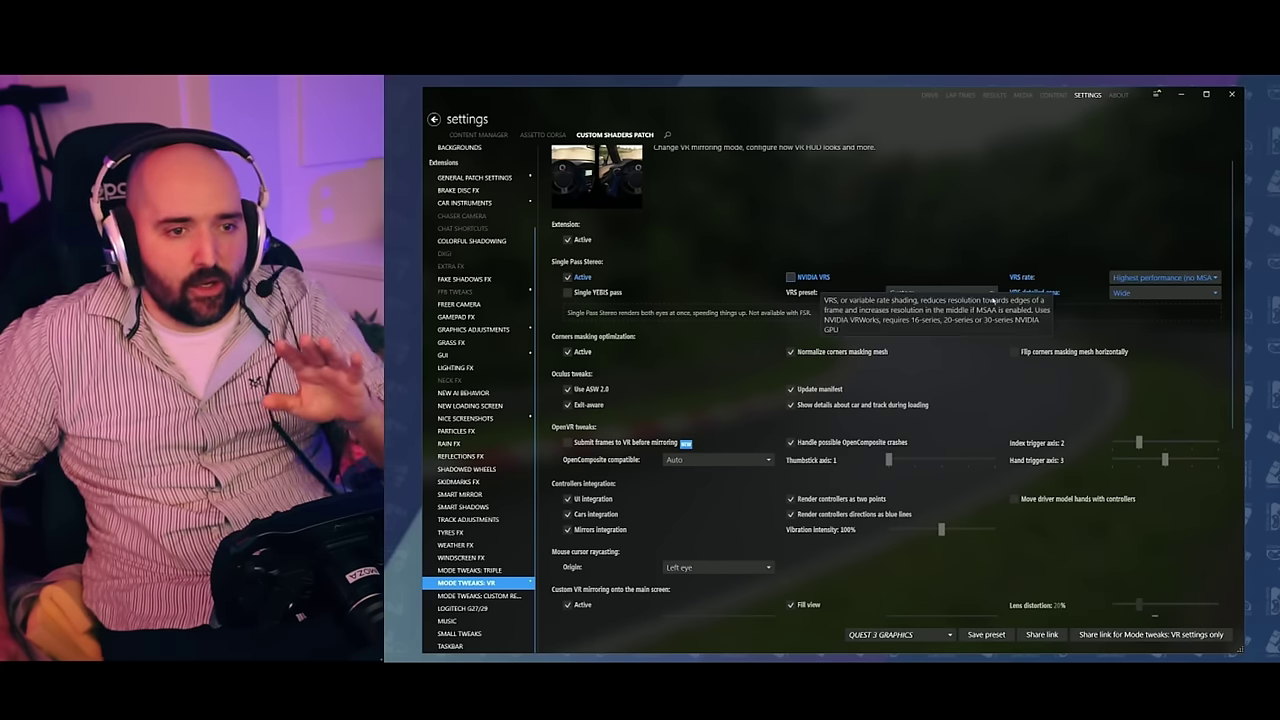
mouse_move(810, 280)
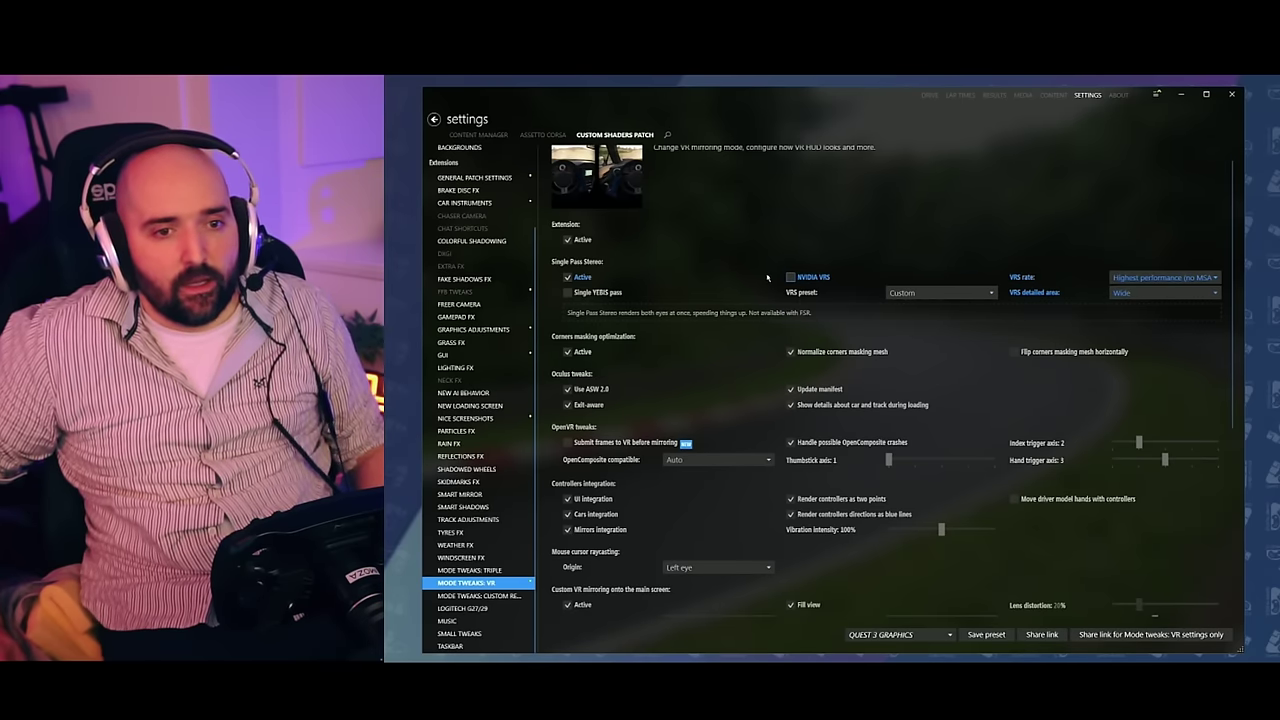
Step: Review the remaining Mode tweaks: VR settings down to Windowed mode tweaks and return to the Assetto Corsa video settings
scroll(843, 300, "down", 2)
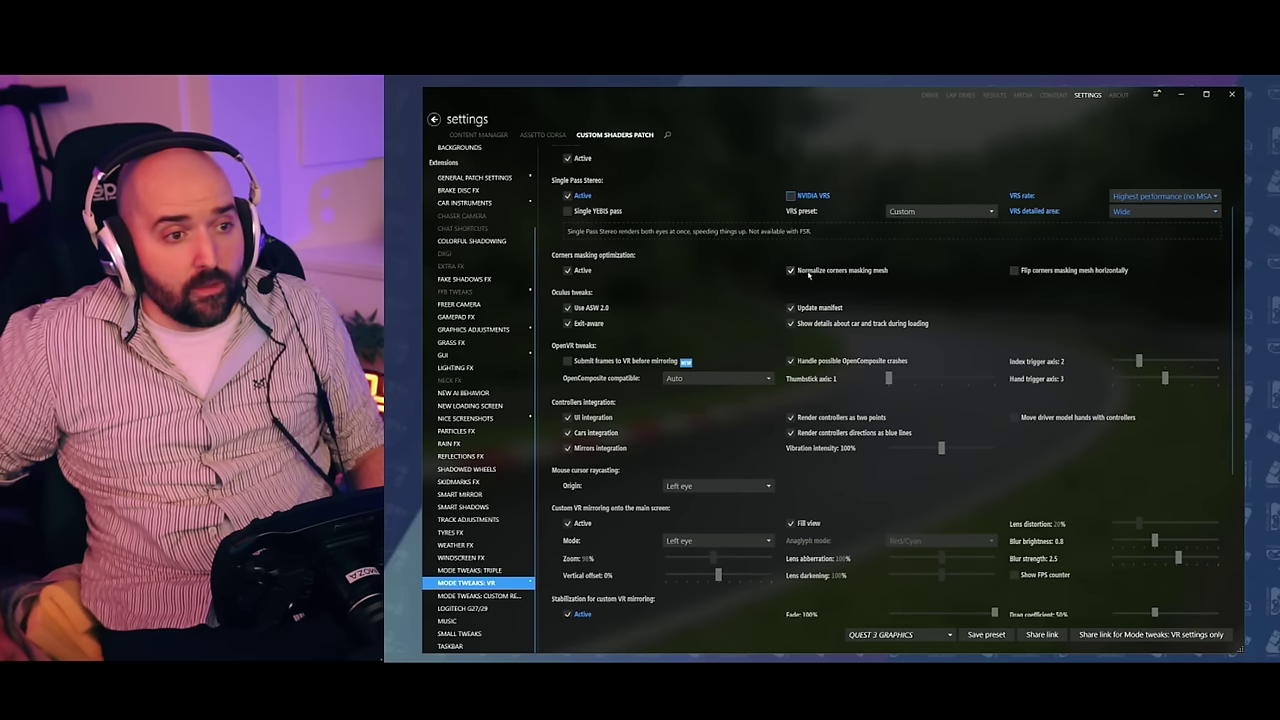
scroll(744, 259, "down", 2)
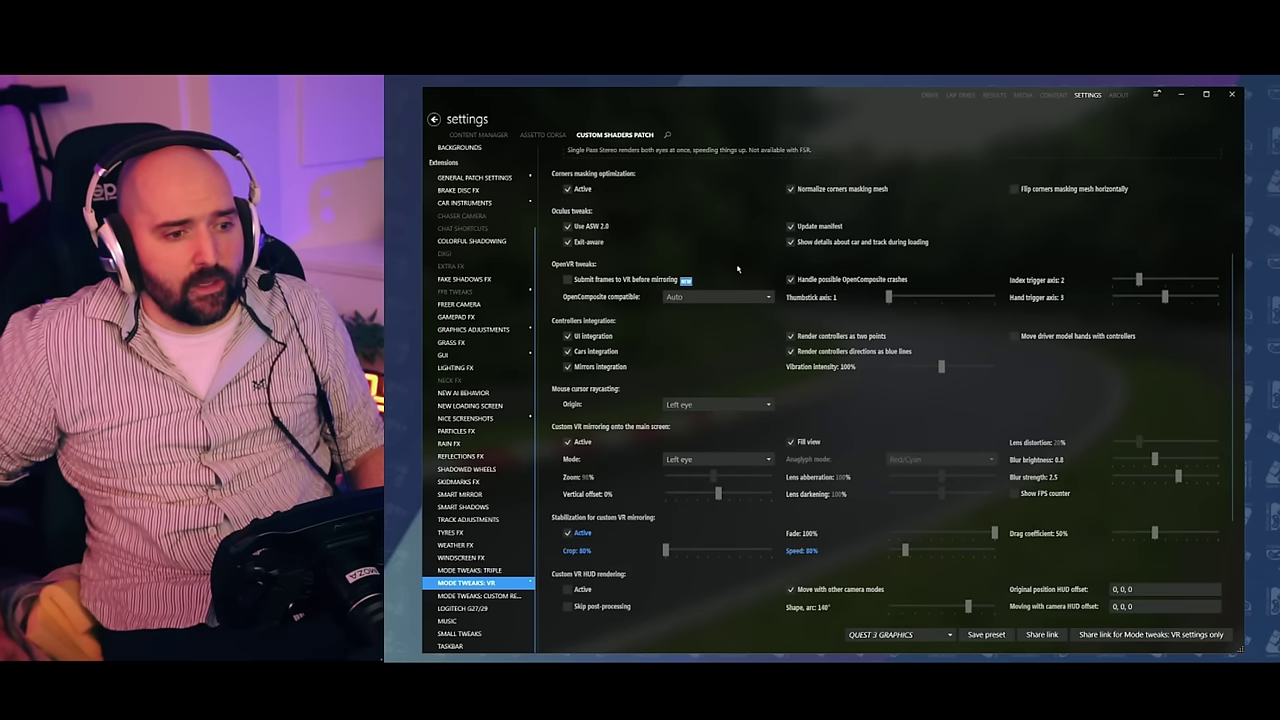
scroll(744, 259, "down", 3)
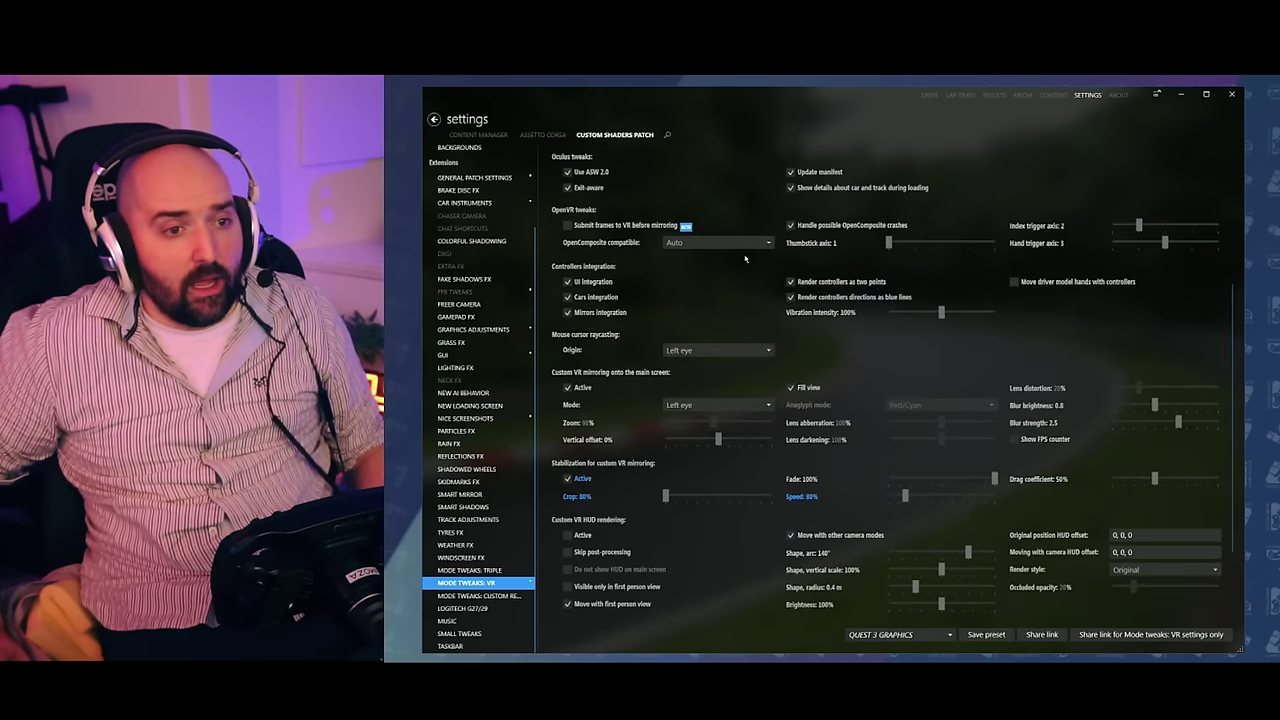
scroll(747, 248, "down", 1)
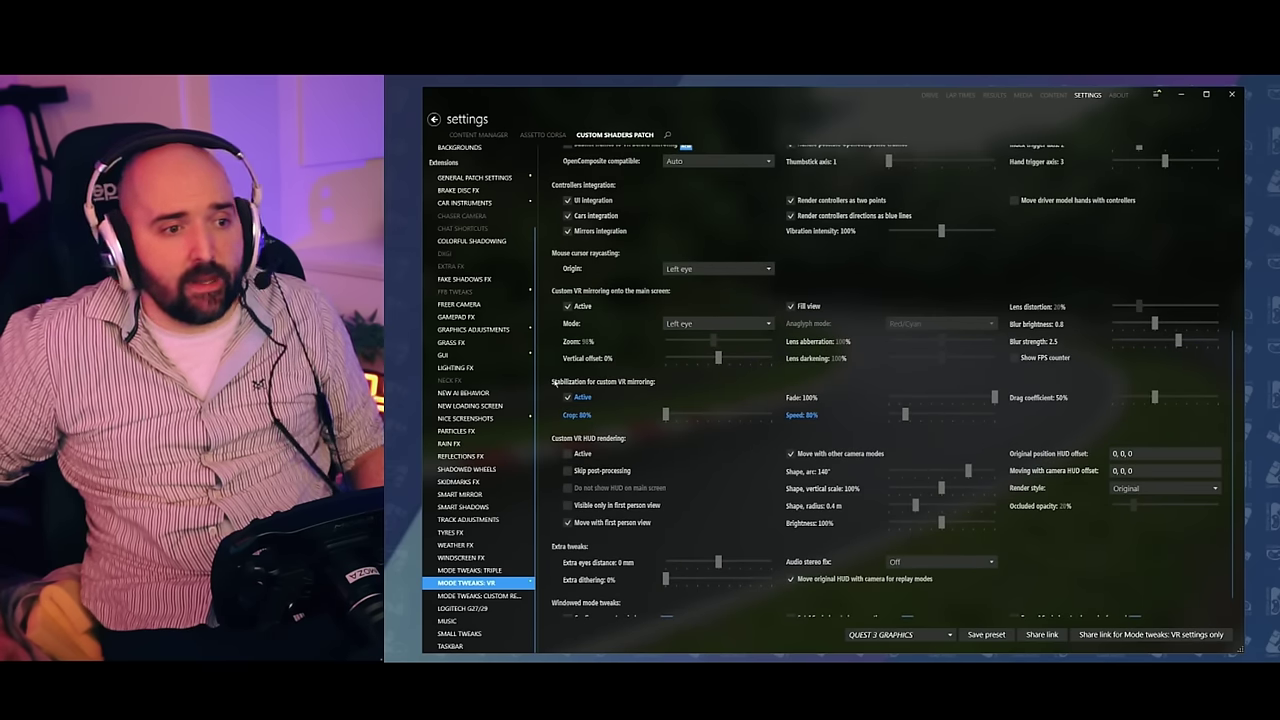
scroll(553, 381, "down", 1)
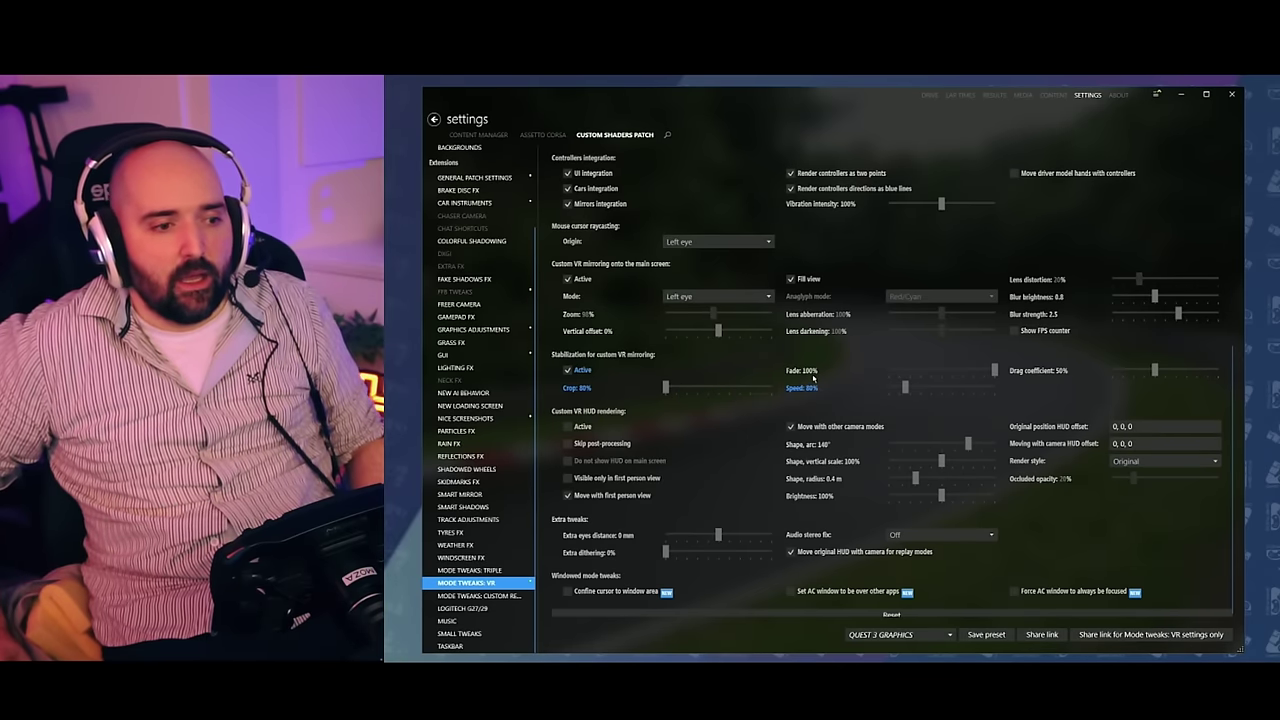
scroll(470, 520, "up", 3)
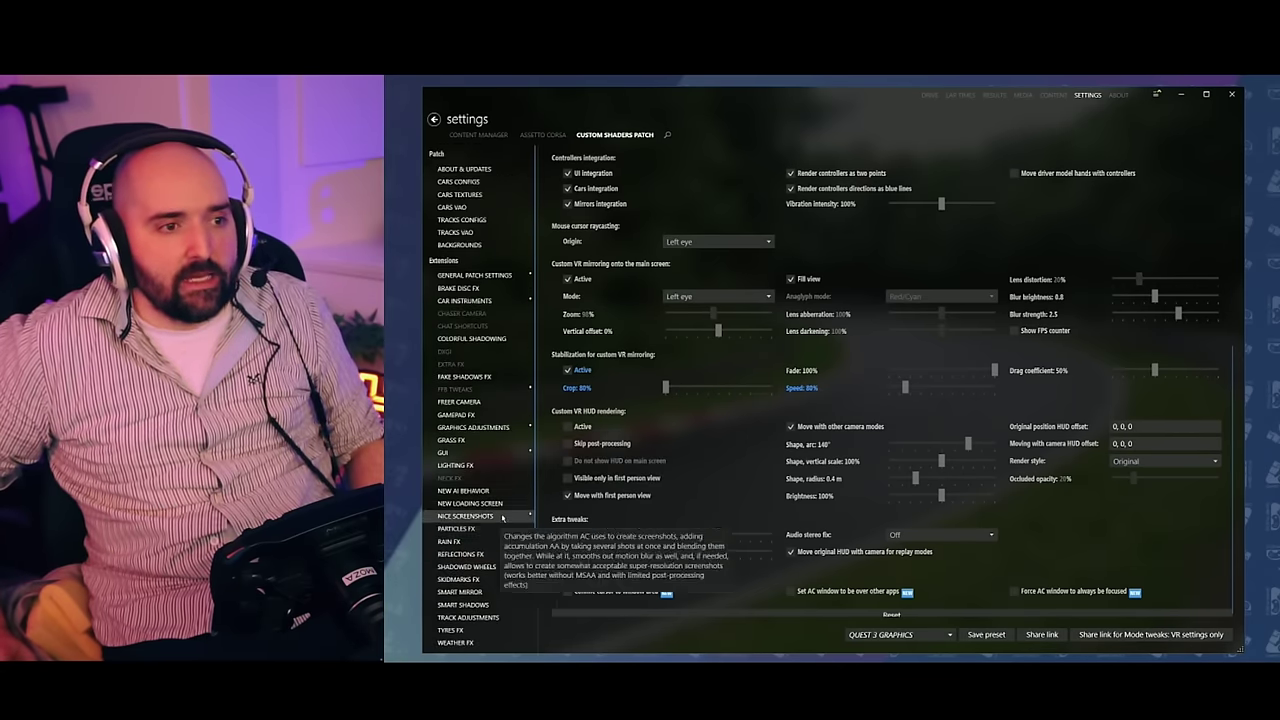
left_click(545, 136)
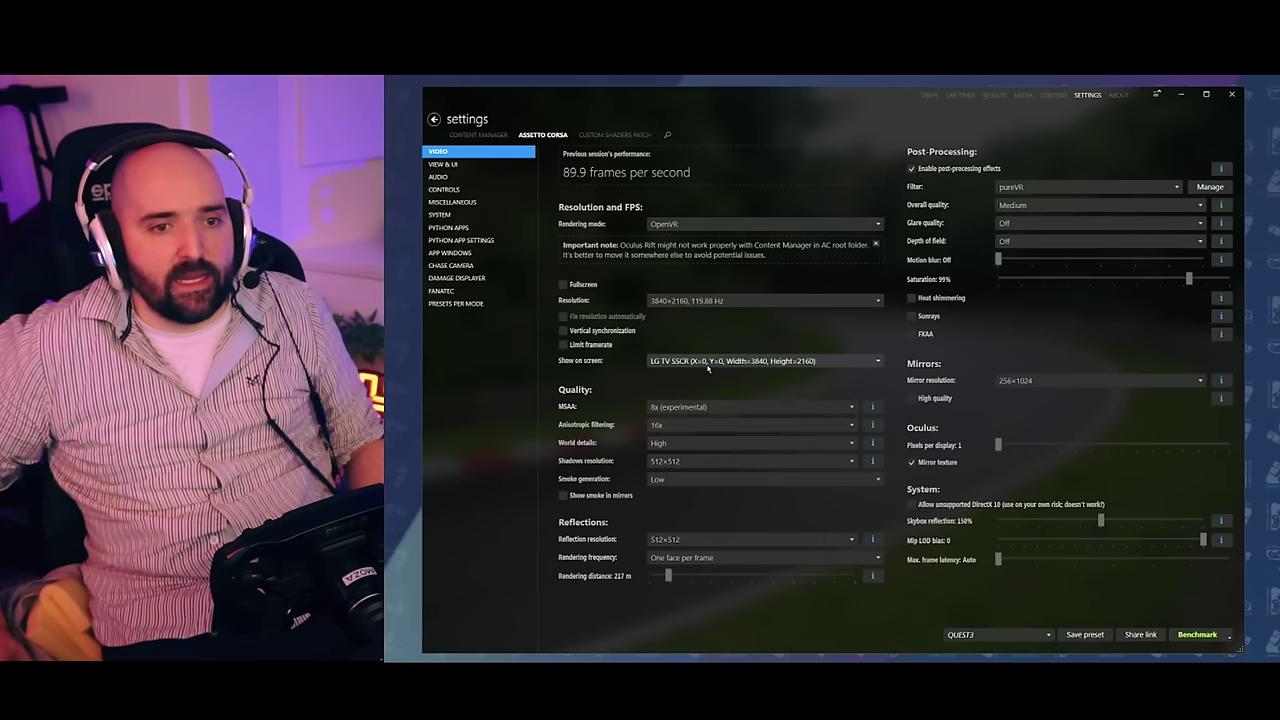